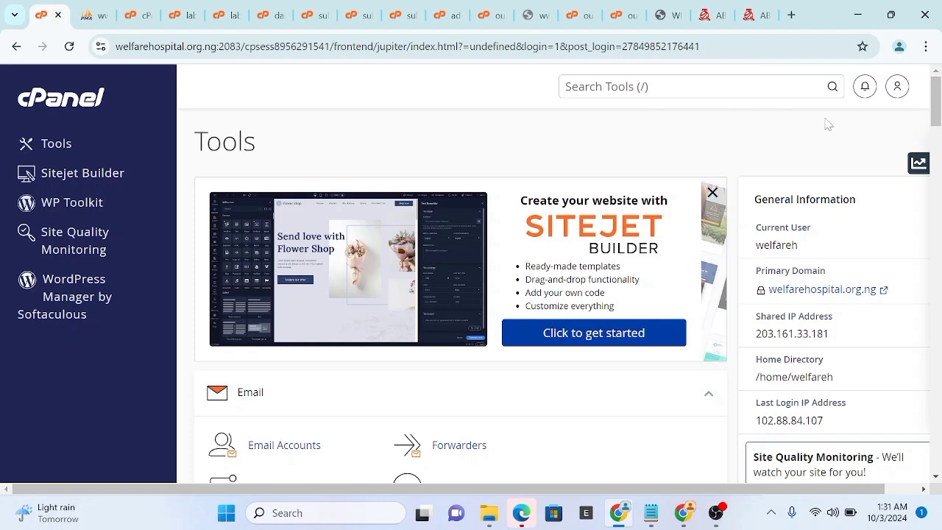
Step: Reload the cPanel Tools page and open phpMyAdmin from the Databases section
mouse_move(935, 94)
left_mouse_down()
mouse_move(935, 166)
mouse_move(938, 88)
left_mouse_up()
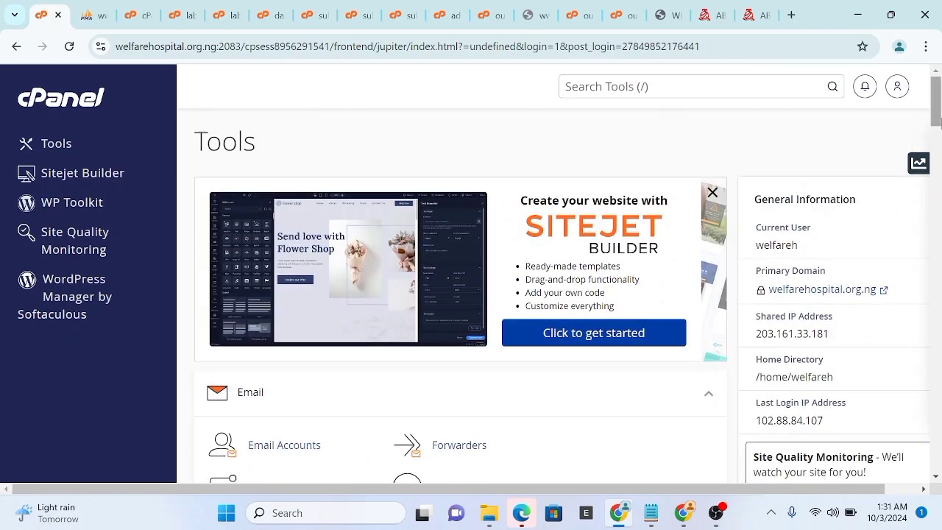
left_click(70, 46)
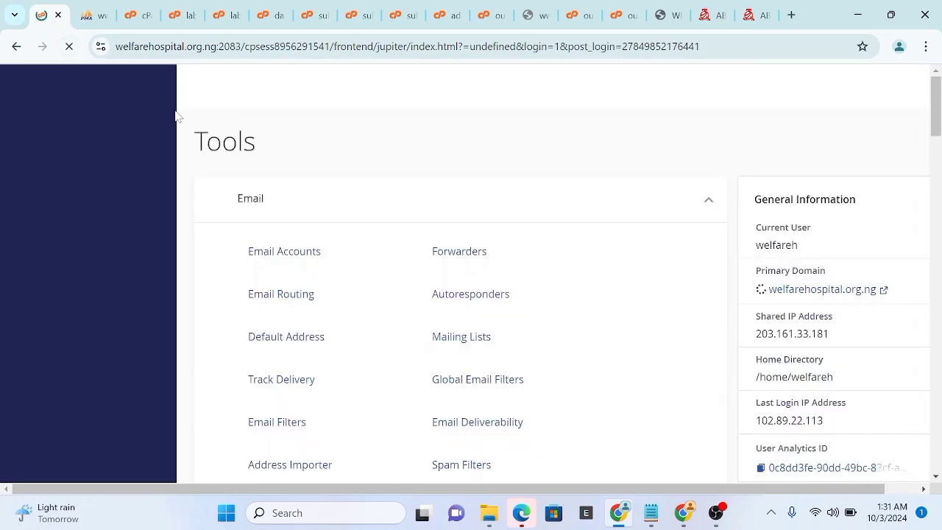
mouse_move(939, 102)
left_mouse_down()
mouse_move(939, 158)
mouse_move(940, 95)
left_mouse_up()
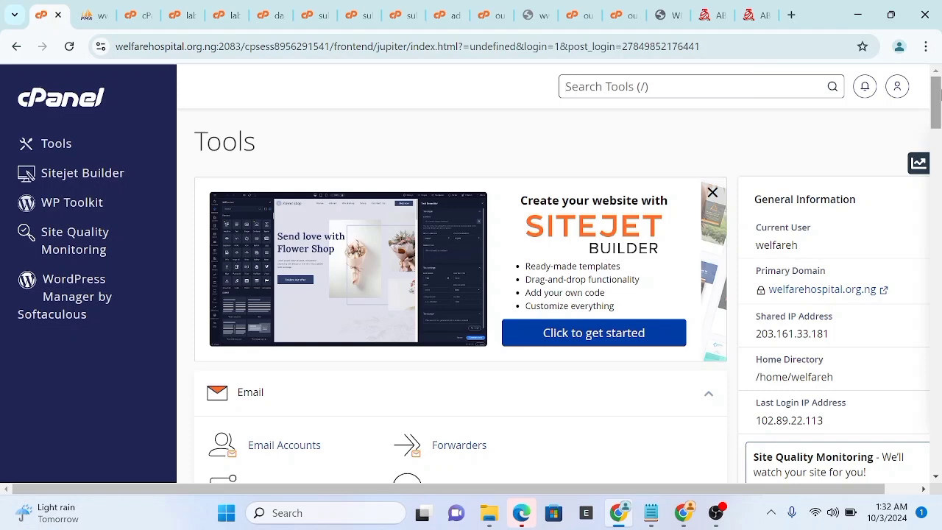
left_click_drag(938, 114, 937, 223)
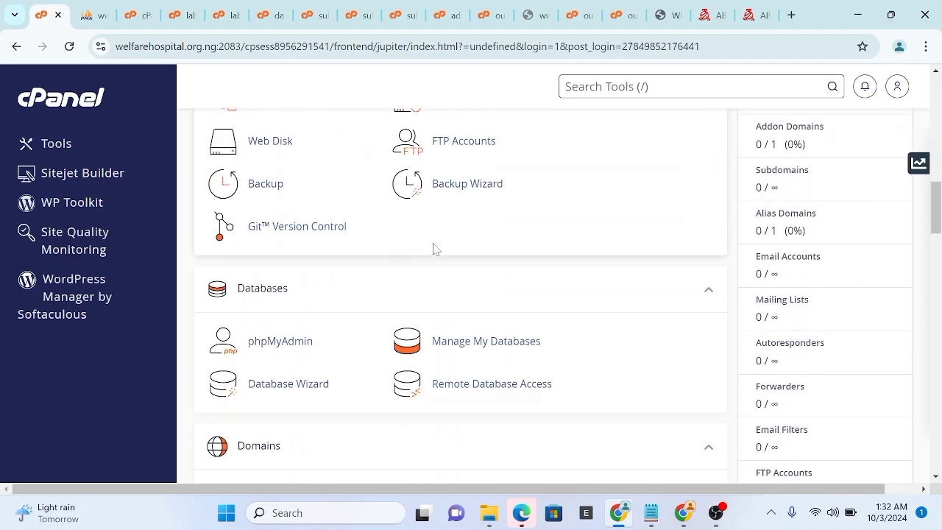
key("slash")
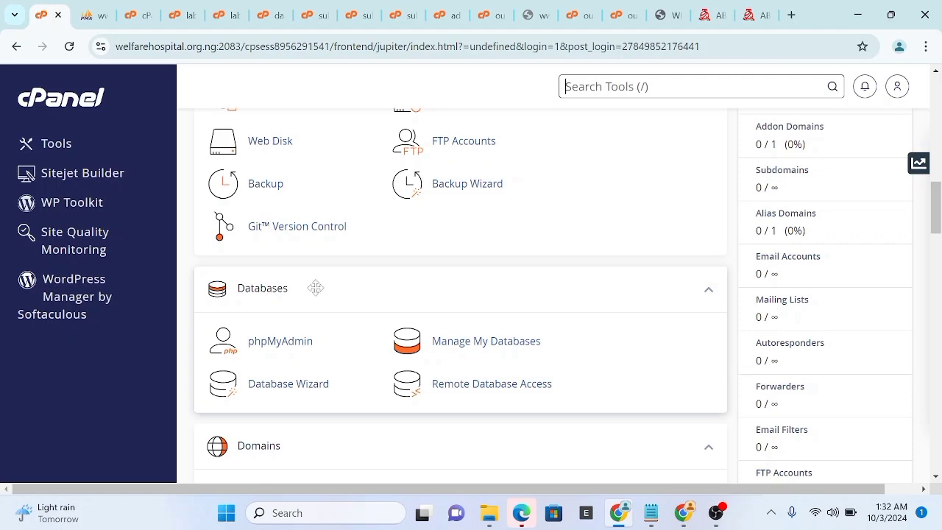
left_click(276, 345)
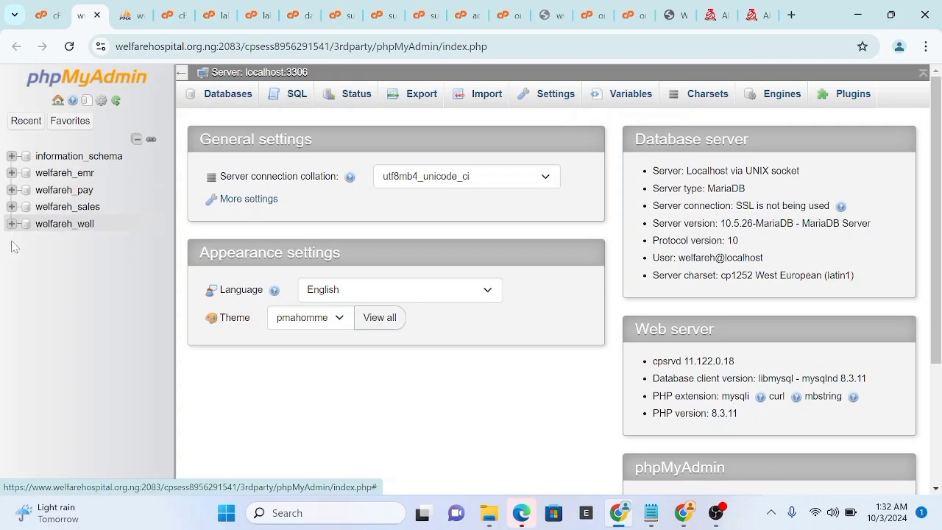
Step: Expand the welfareh_pay database and open its payments table to browse the rows
left_click(12, 191)
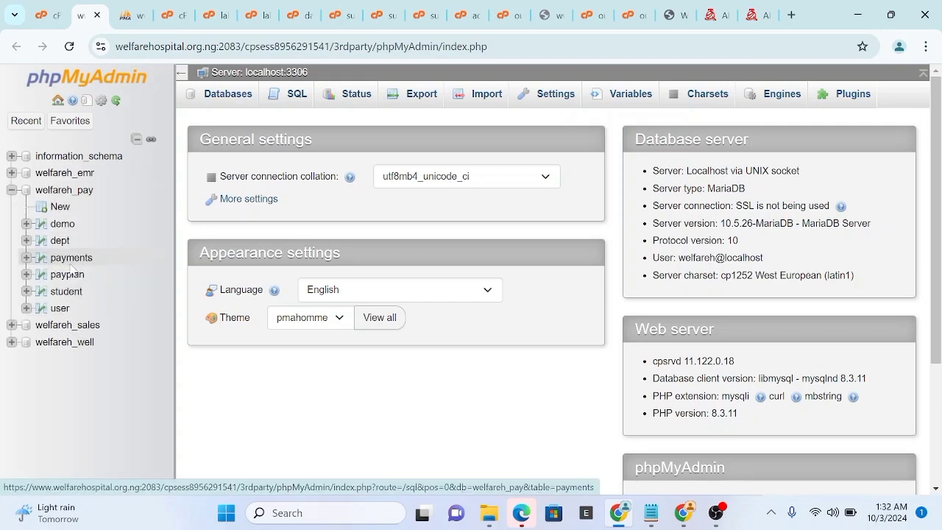
left_click(64, 261)
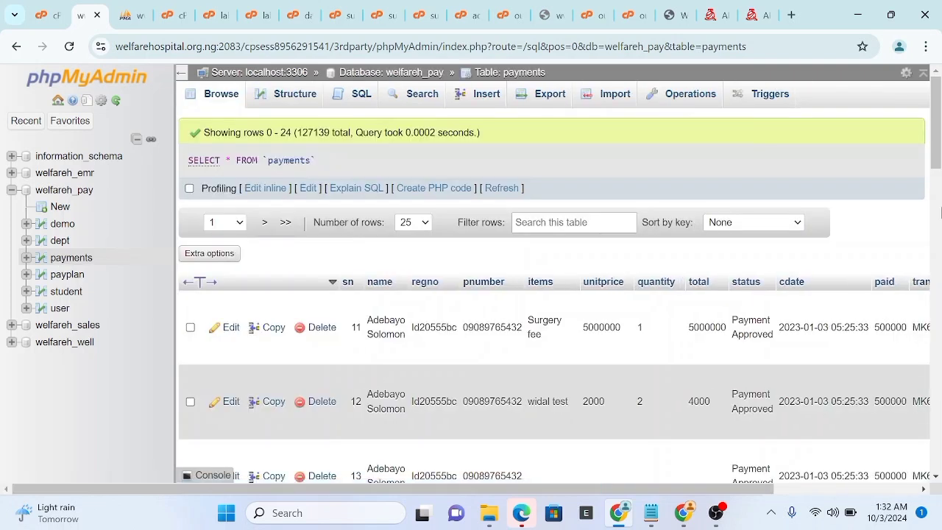
mouse_move(936, 157)
left_mouse_down()
mouse_move(936, 287)
mouse_move(937, 146)
left_mouse_up()
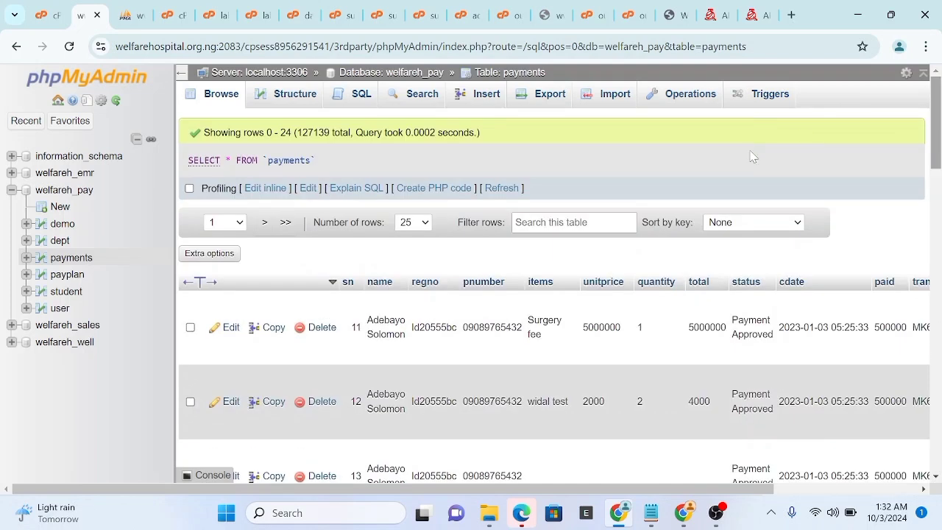
Step: Export all rows of the payments table with the Quick method in SQL format
left_click(545, 100)
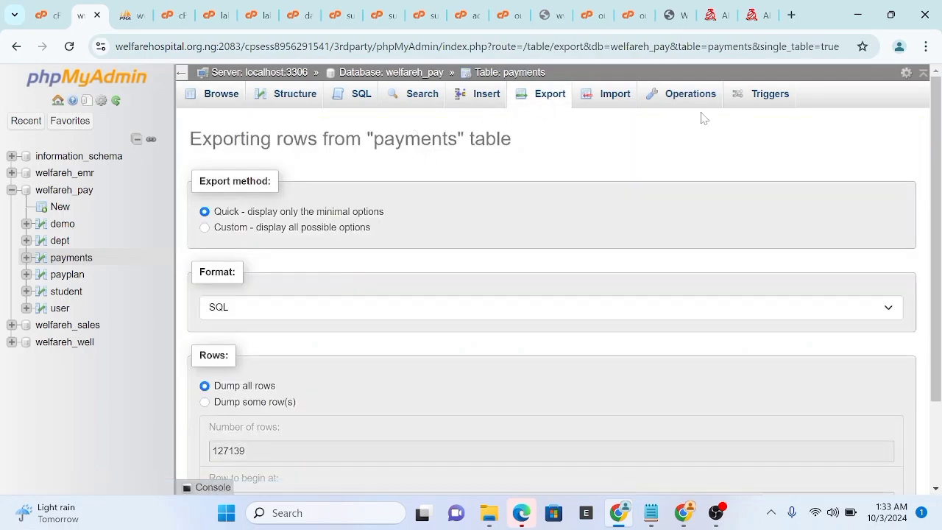
scroll(629, 379, "down", 3)
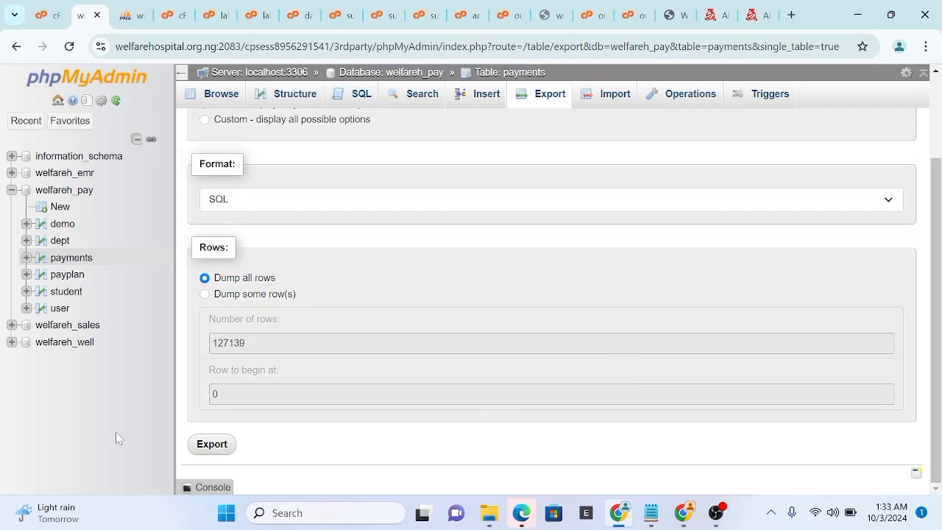
left_click(255, 204)
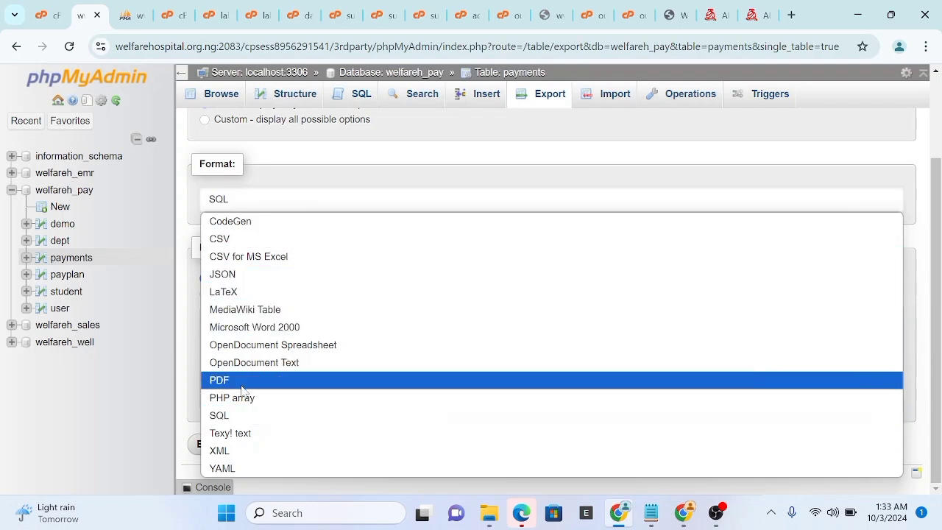
left_click(219, 416)
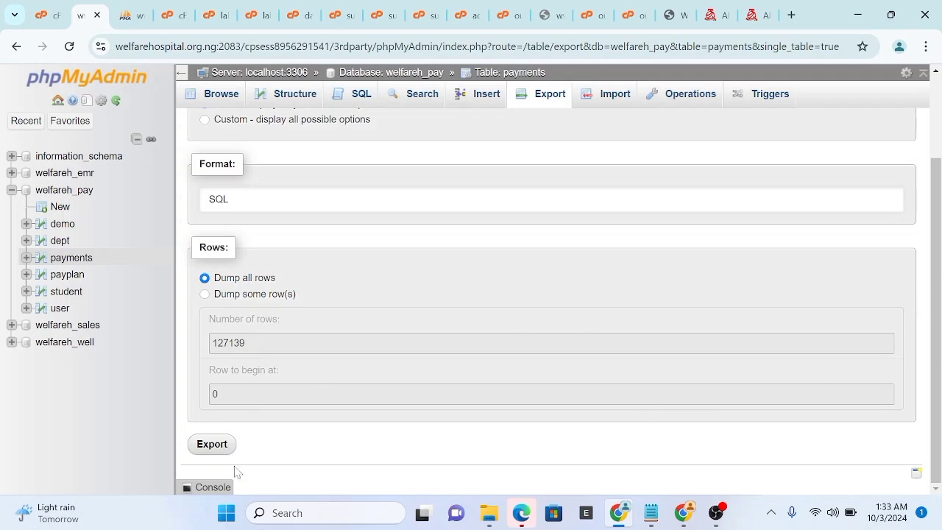
left_click(209, 445)
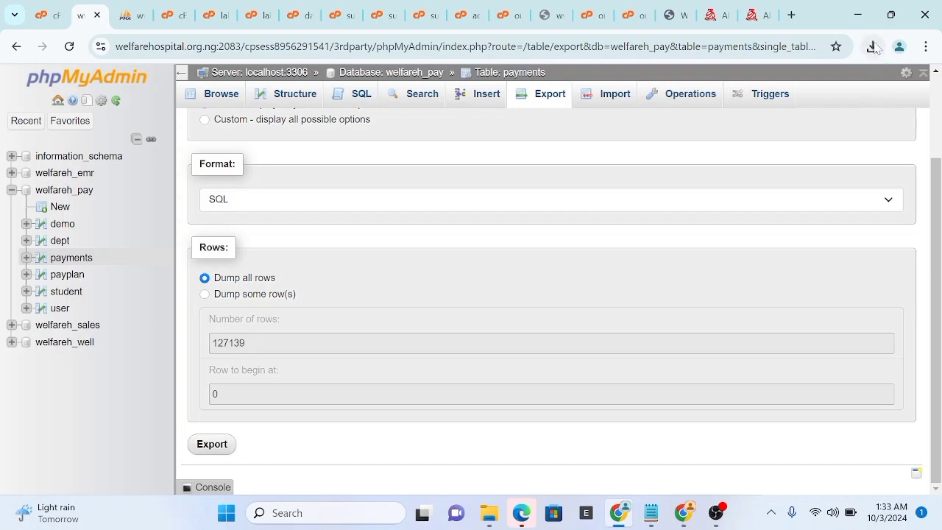
Step: Locate the downloaded payments (3).sql in the Downloads folder and open it in a maximized Notepad window
left_click(873, 47)
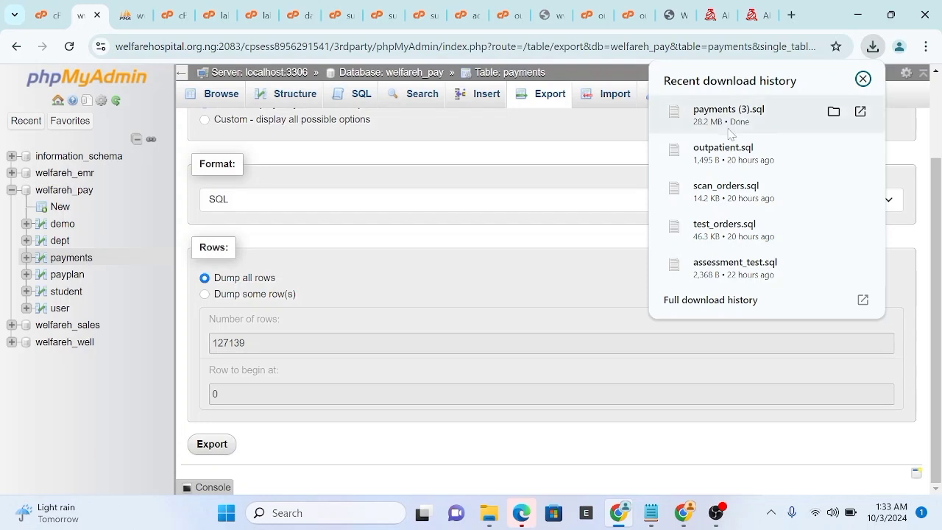
left_click(833, 111)
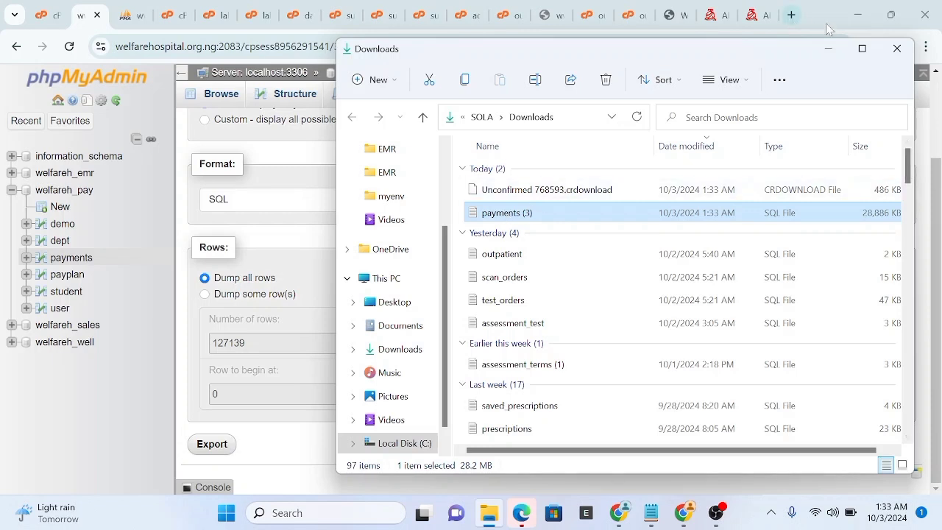
right_click(499, 217)
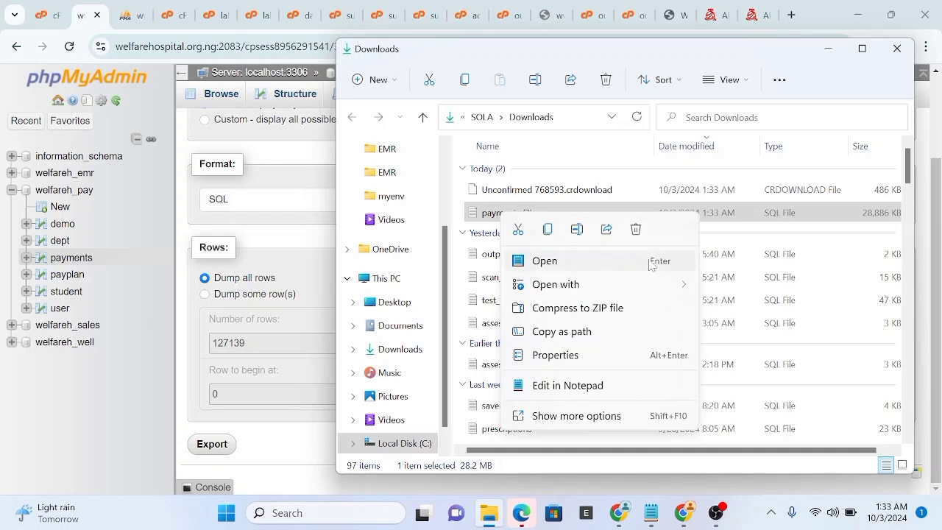
mouse_move(651, 287)
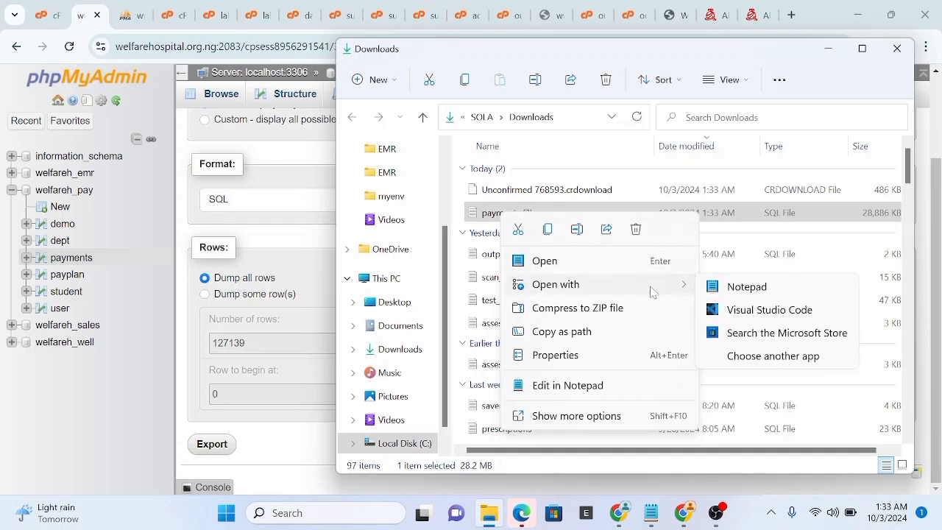
left_click(745, 287)
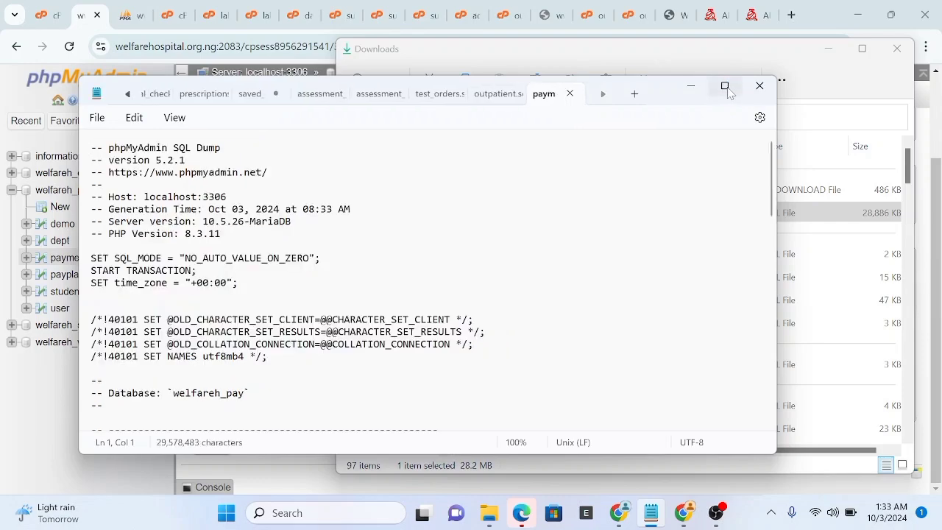
left_click(725, 87)
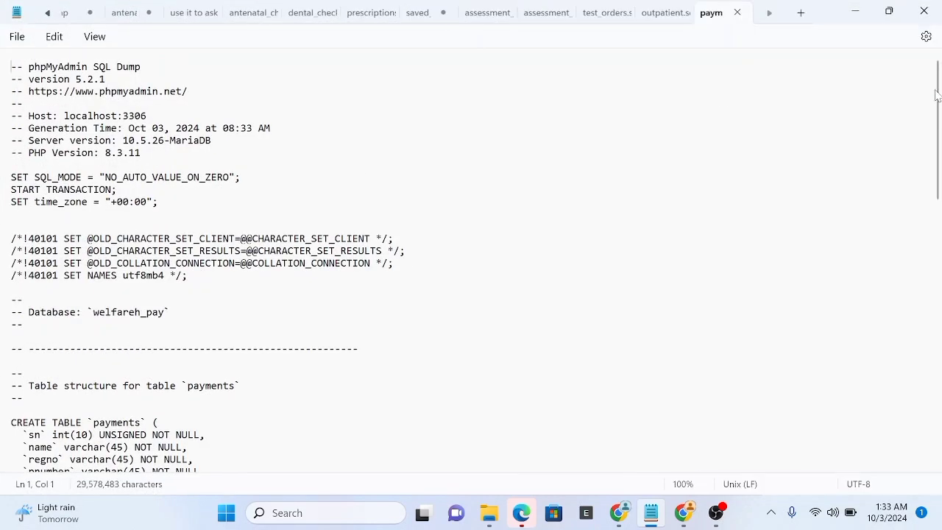
Step: Examine the payment records throughout the SQL dump, from its beginning to its last entries and back
left_click_drag(937, 96, 939, 165)
left_click_drag(940, 210, 939, 294)
mouse_move(940, 461)
left_mouse_down()
mouse_move(938, 434)
mouse_move(940, 461)
left_mouse_up()
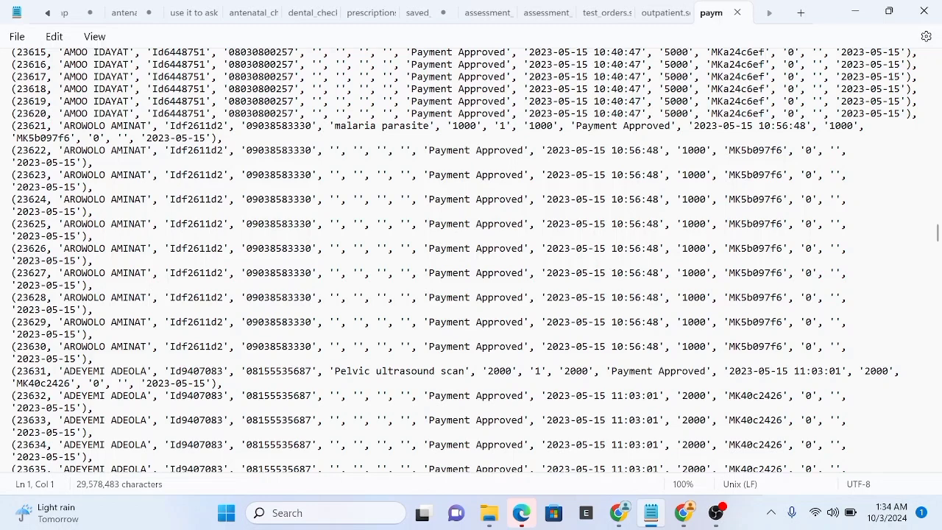
left_click_drag(938, 234, 936, 419)
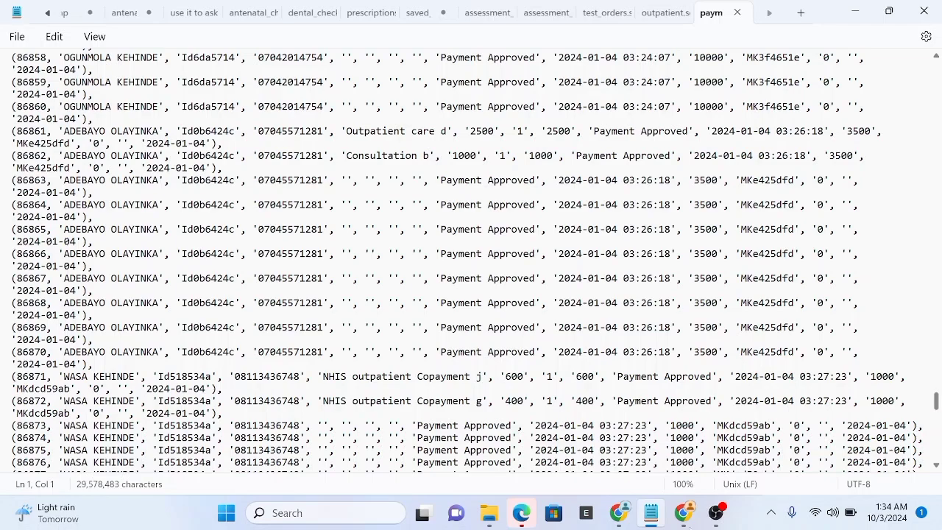
left_click_drag(938, 403, 935, 426)
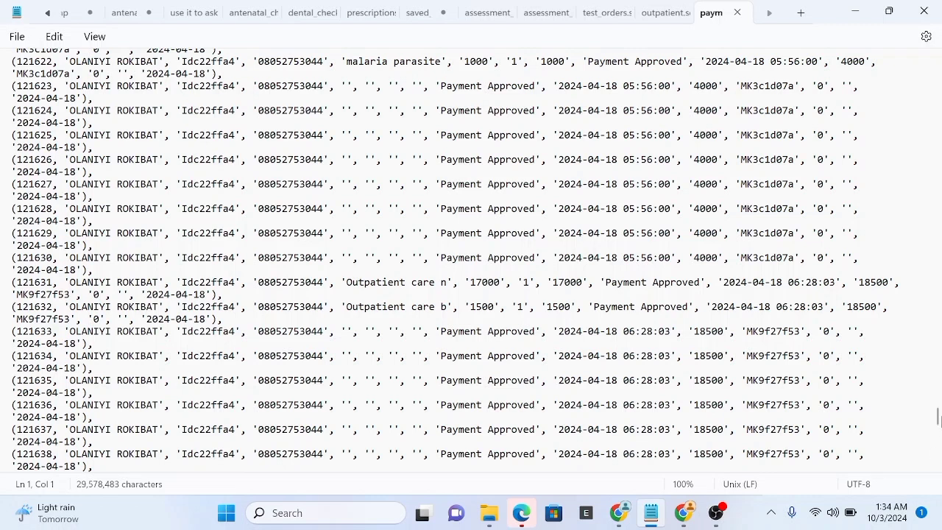
left_click_drag(937, 417, 936, 473)
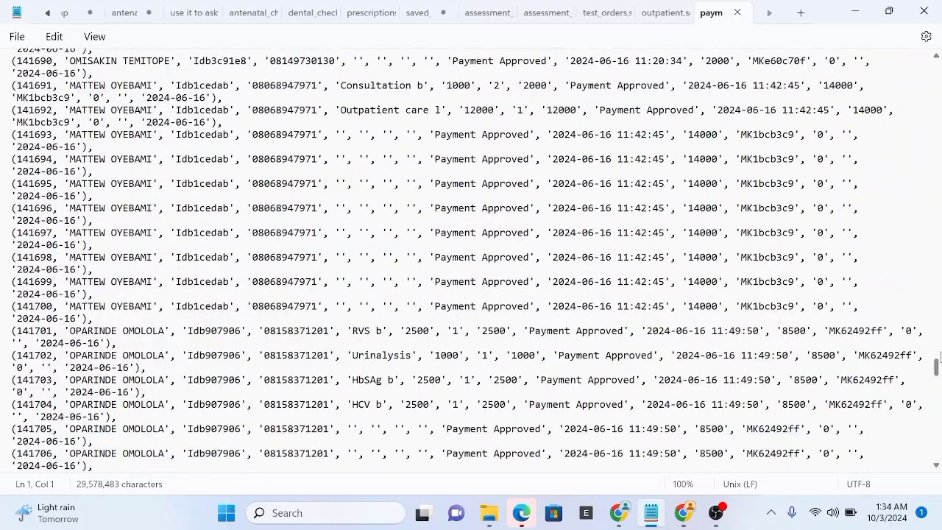
left_click_drag(937, 371, 936, 66)
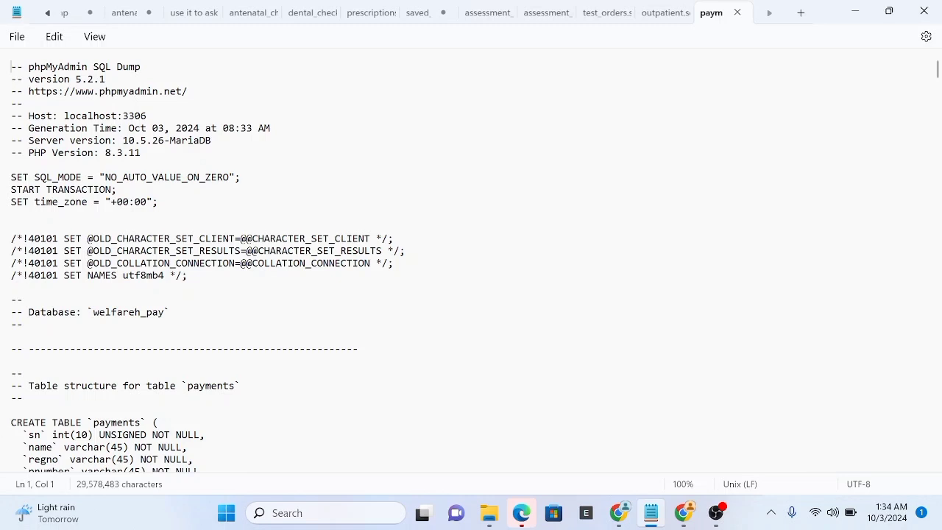
Step: Delete the dump's header block, from the phpMyAdmin SQL Dump comment through the SET NAMES utf8mb4 line
left_click_drag(28, 397, 11, 371)
left_click_drag(221, 276, 2, 41)
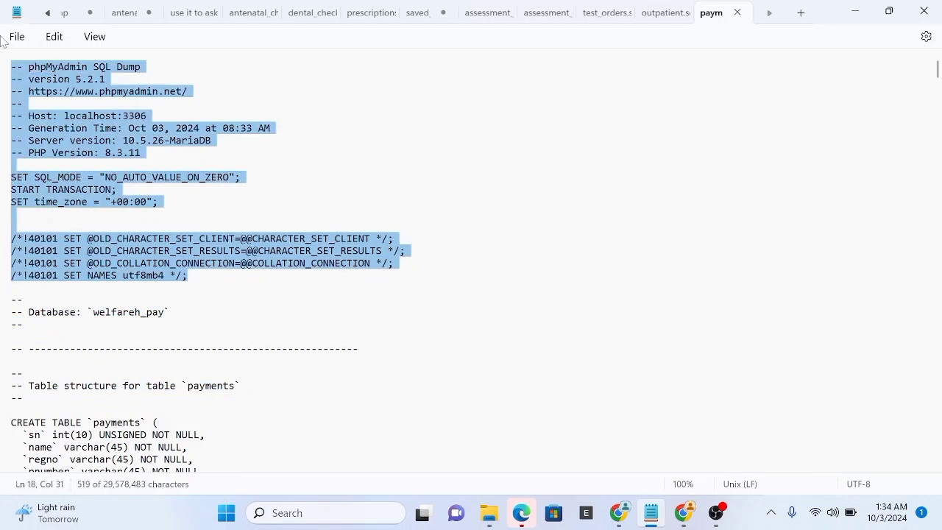
key("Delete")
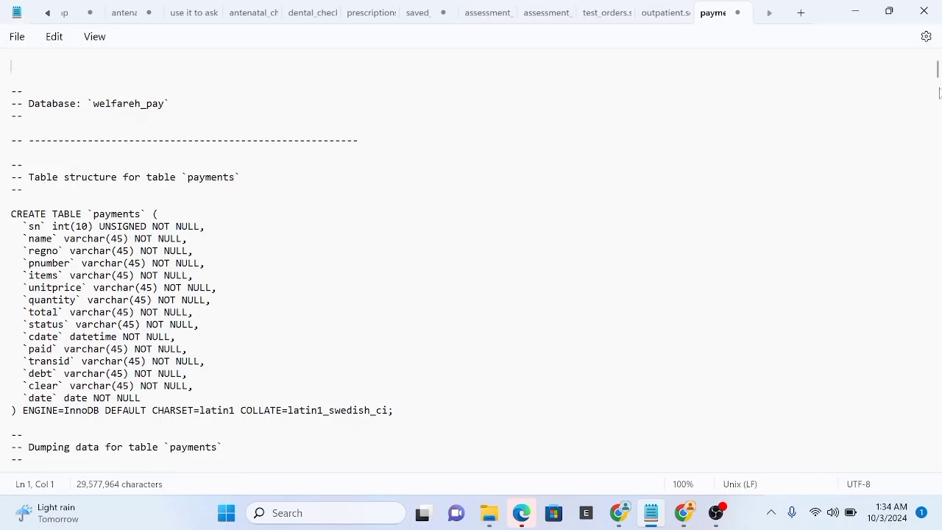
Step: Delete everything after the last payments record, from the "Indexes for dumped tables" comment to the end of the file
left_click_drag(937, 70, 938, 471)
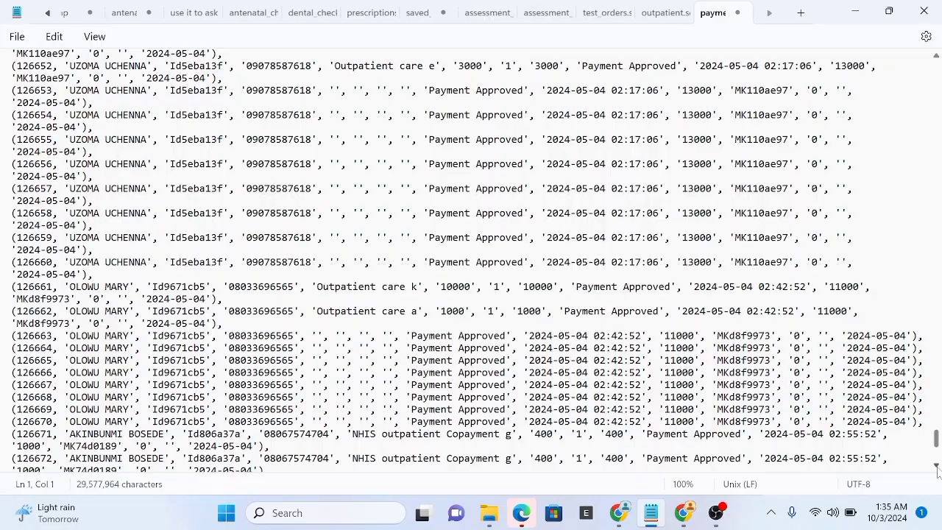
left_click(936, 468)
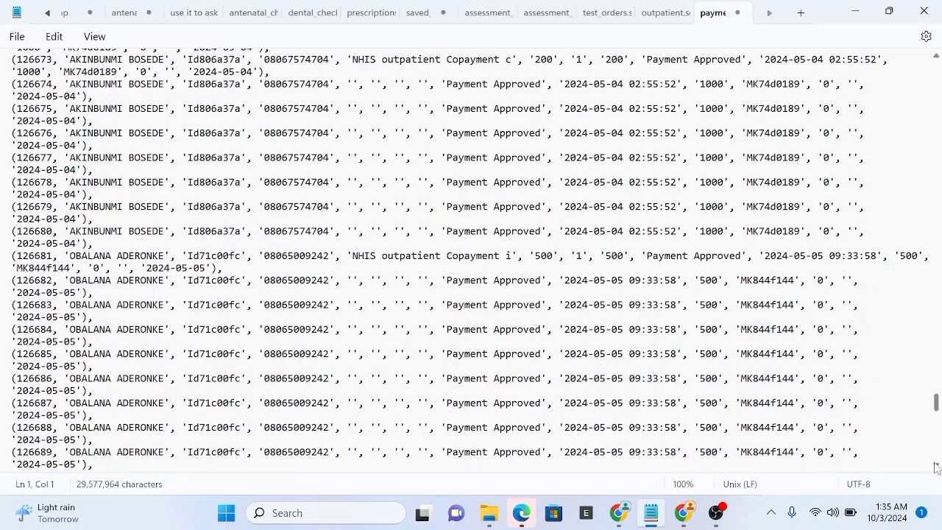
left_click(936, 468)
left_click_drag(936, 468, 935, 468)
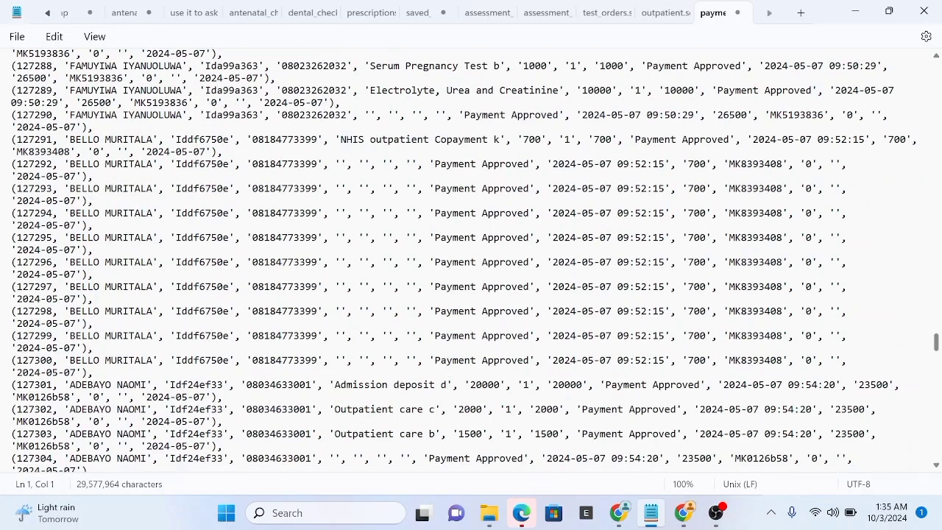
left_click_drag(935, 344, 935, 457)
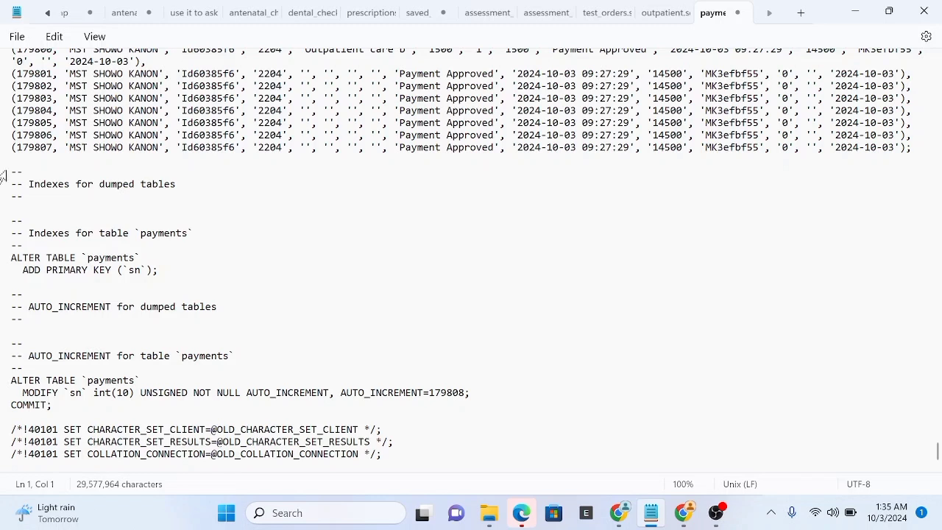
left_click_drag(11, 171, 520, 508)
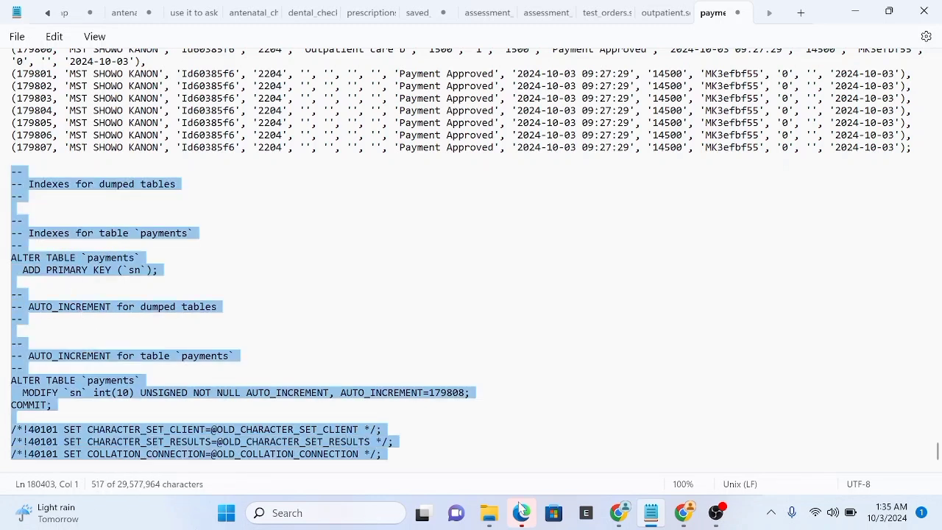
key("Delete")
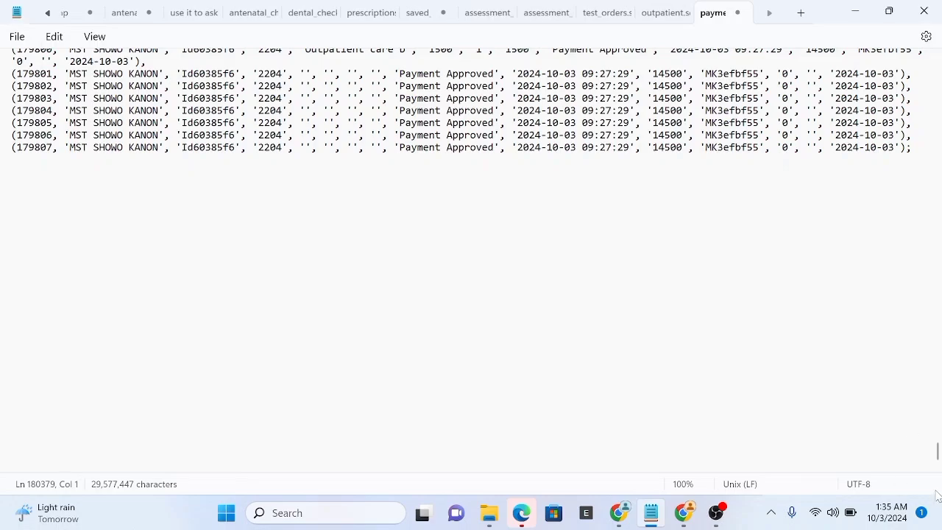
Step: Select the entire contents of the trimmed payments dump
left_click_drag(936, 451, 937, 56)
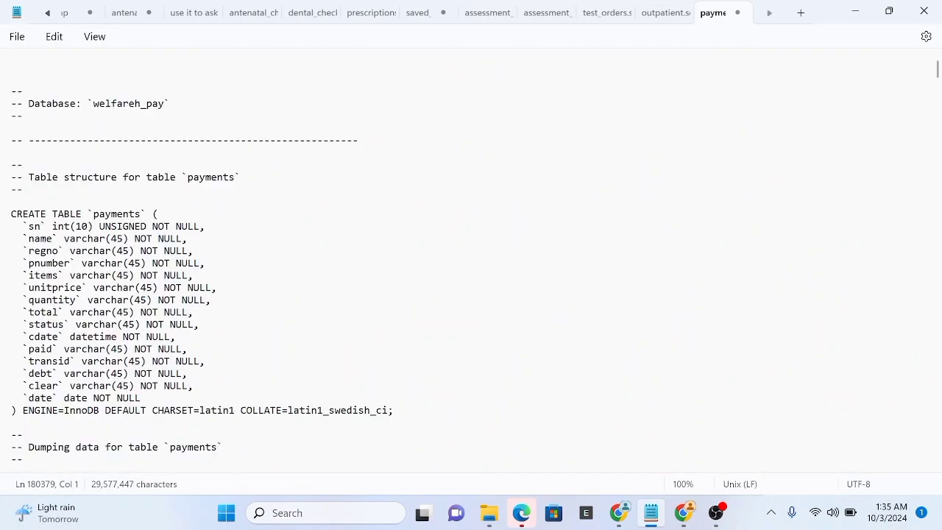
left_click(23, 116)
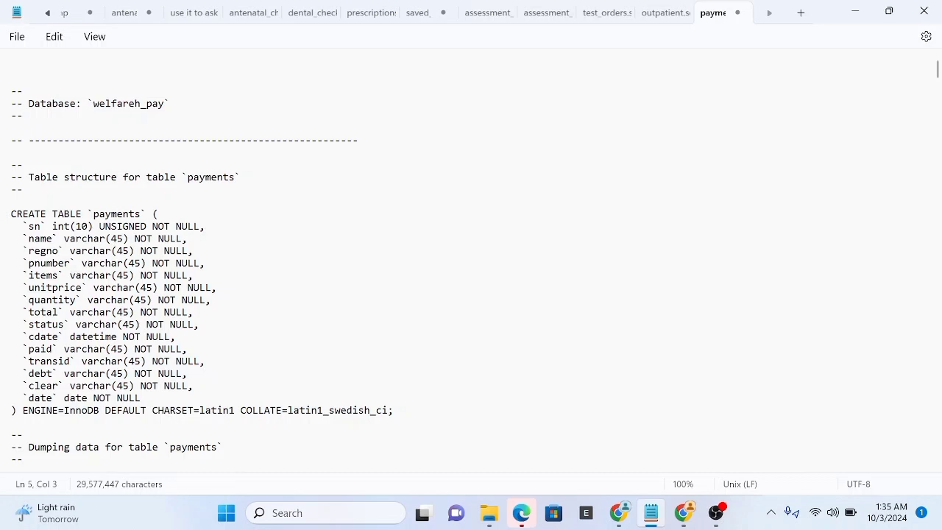
key("ctrl+a")
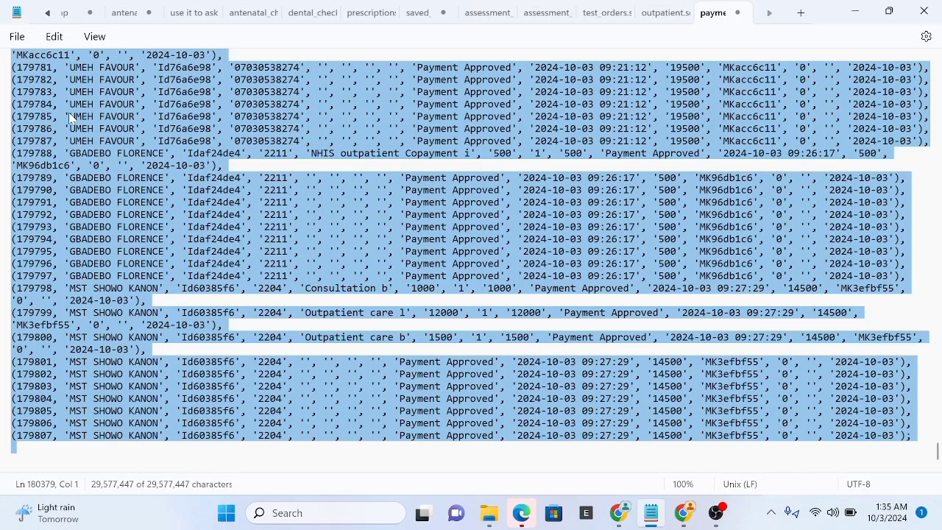
Step: Minimize the open windows and search Windows for "work" and "mysql" to find MySQL Workbench
left_click(854, 12)
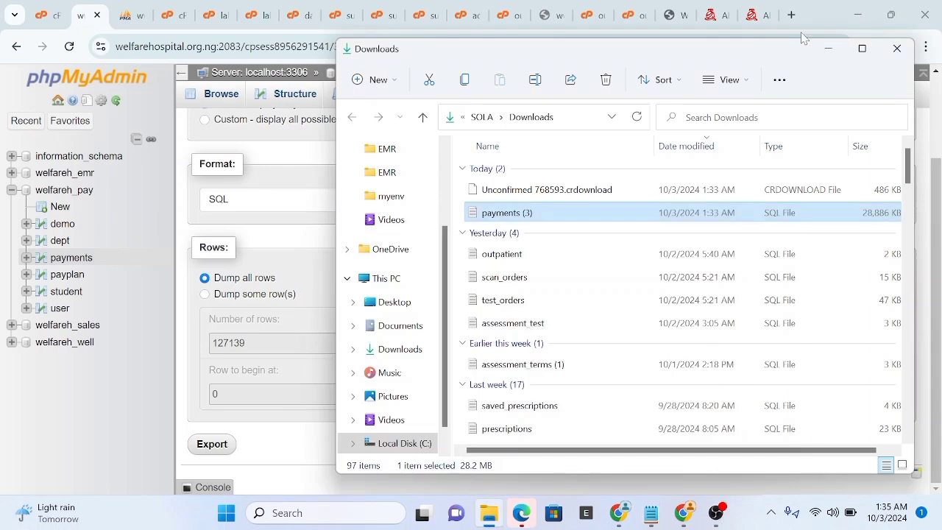
left_click(828, 49)
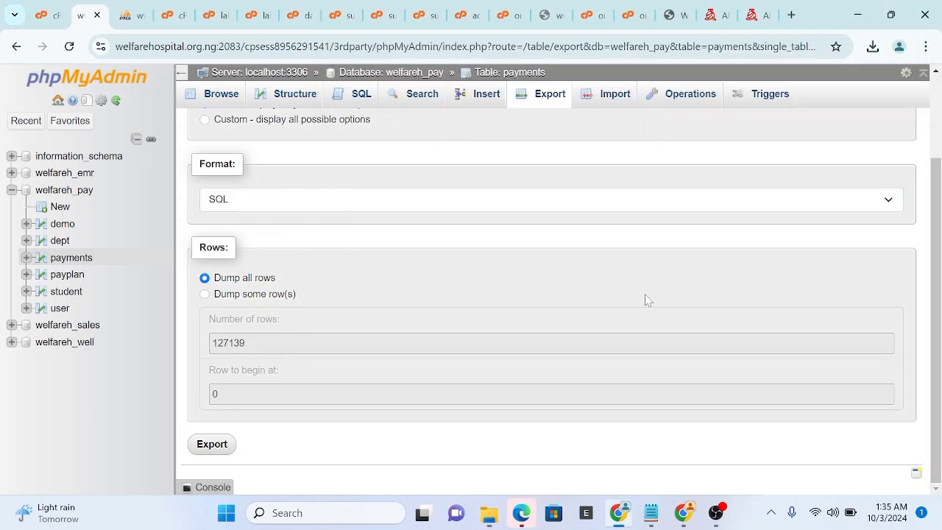
left_click(276, 513)
type("w")
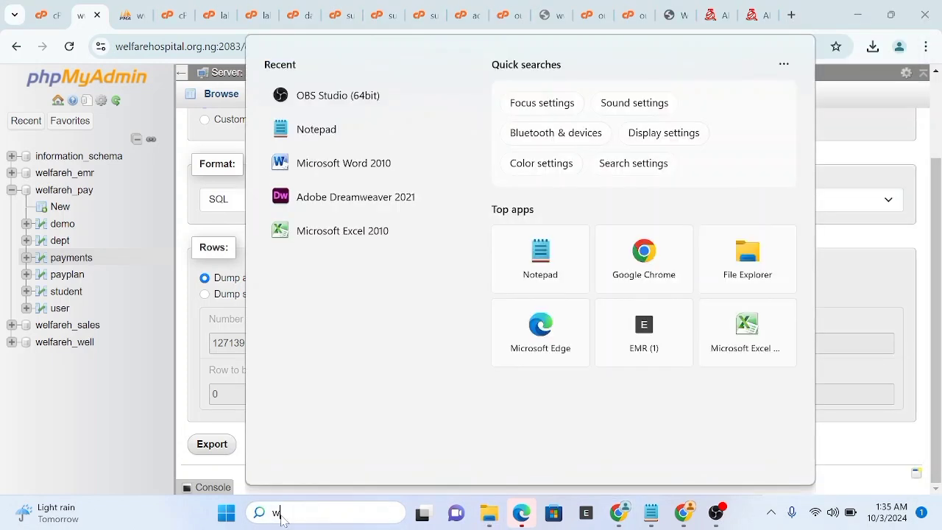
type("ork")
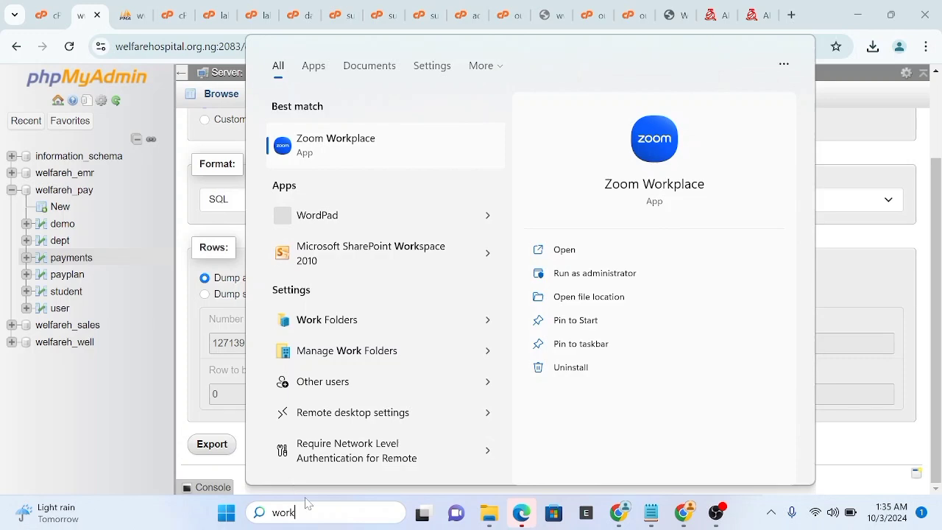
key("BackSpace")
key("BackSpace")
key("BackSpace")
key("BackSpace")
type("mys")
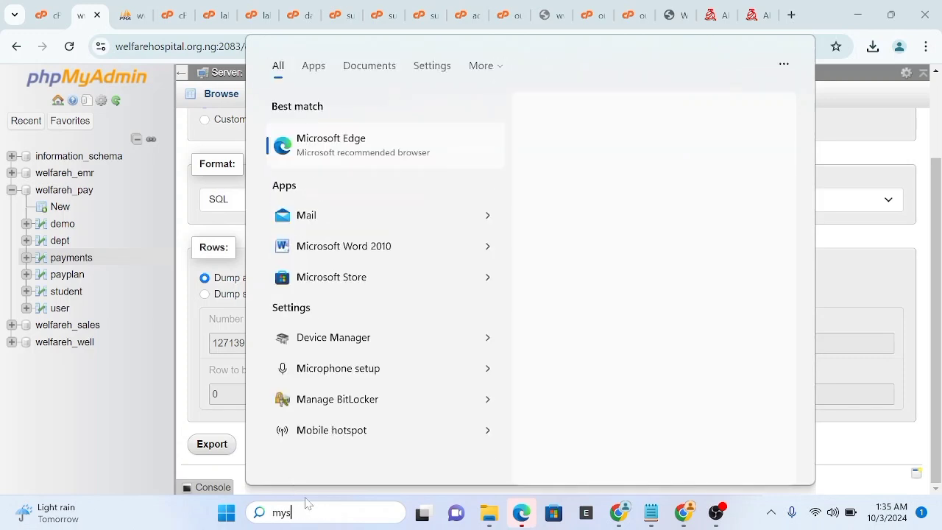
type("ql")
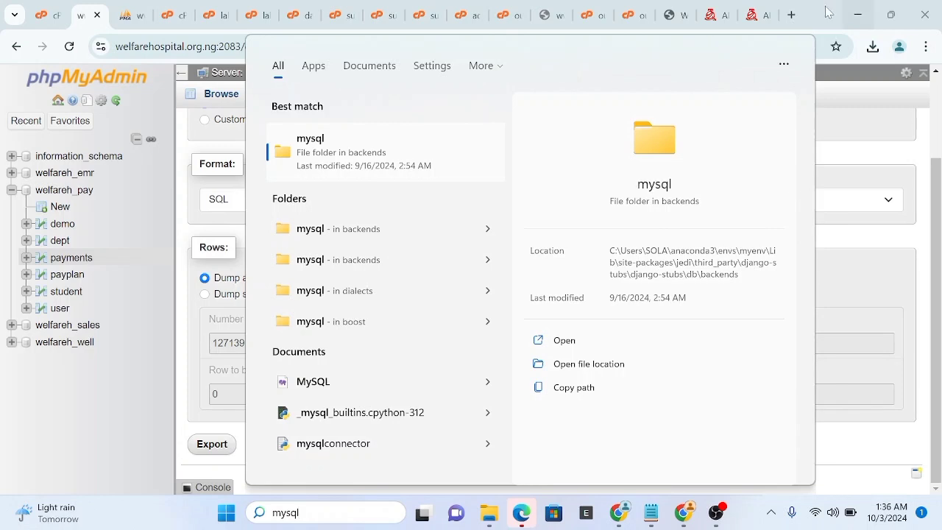
left_click(857, 14)
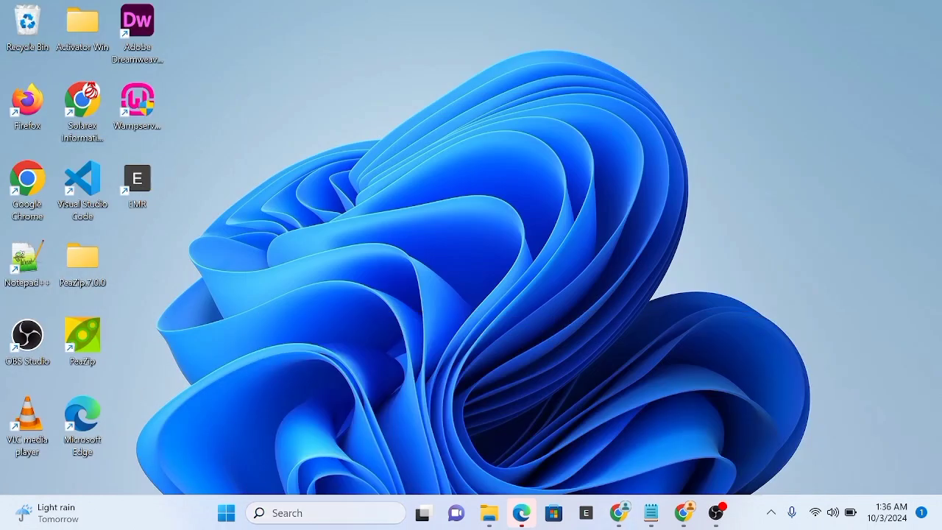
Step: Search Windows from the desktop for "mysql" and "workbench", and dismiss the search
left_click(268, 515)
type("m")
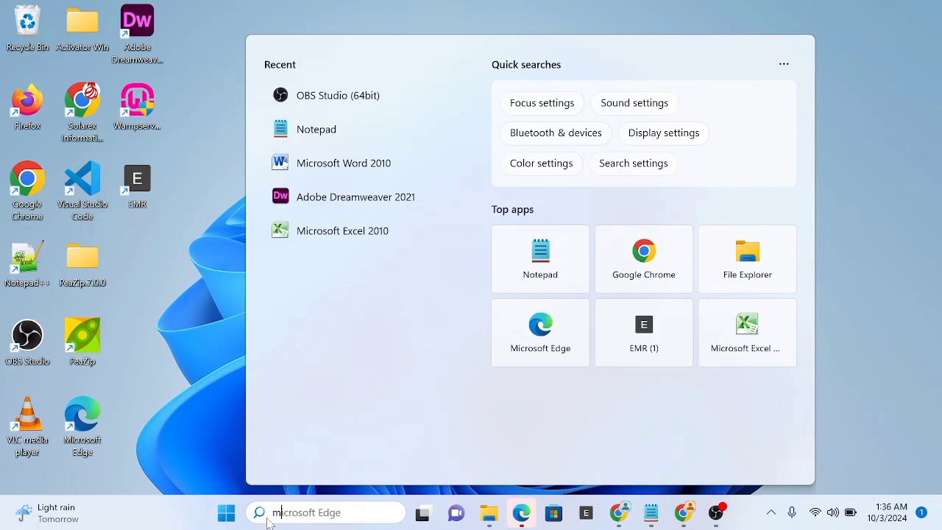
type("ysql")
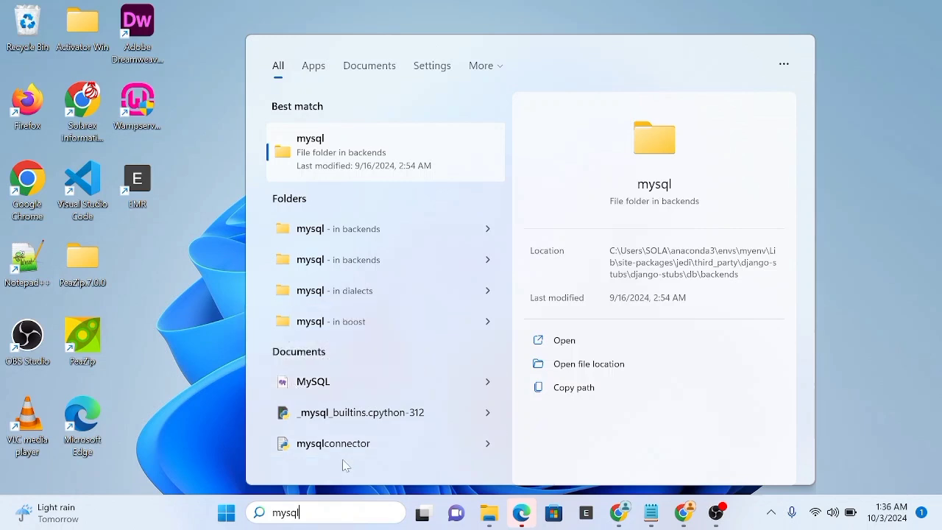
key("BackSpace")
key("BackSpace")
key("BackSpace")
key("BackSpace")
key("BackSpace")
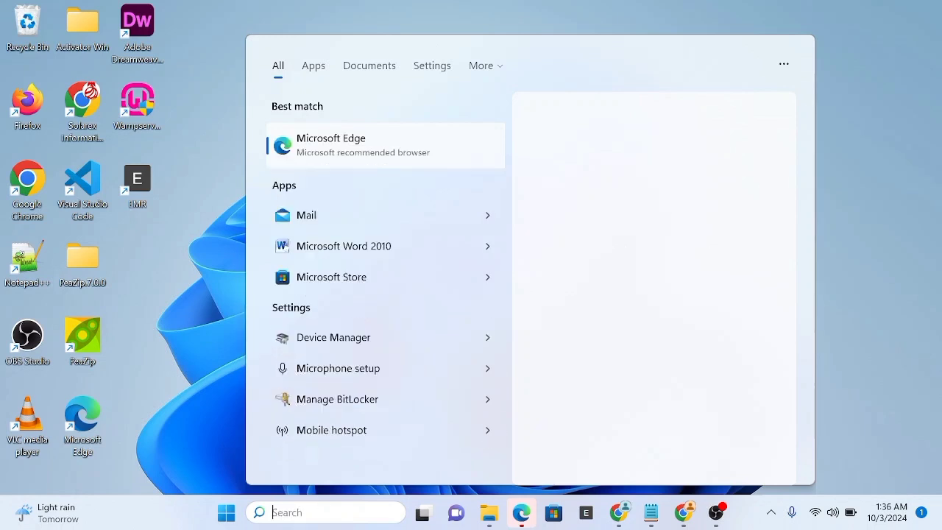
type("workbench")
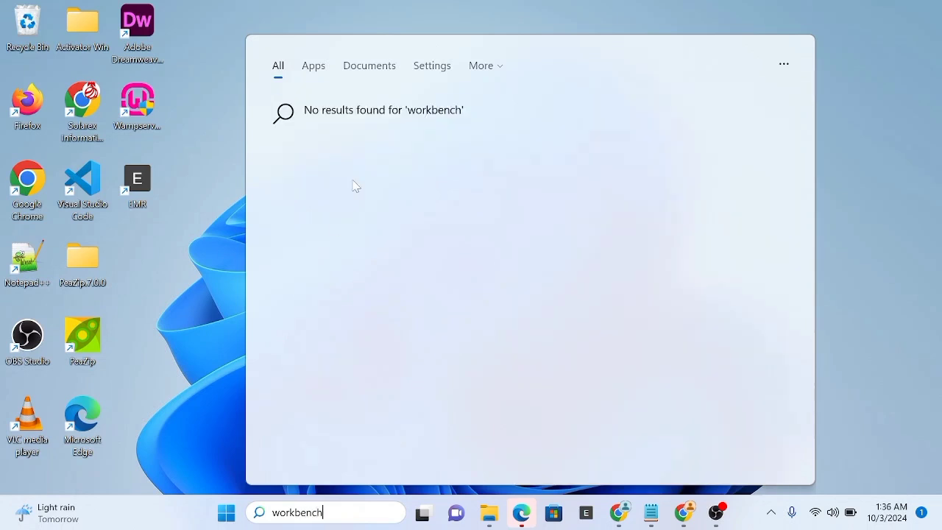
key("BackSpace")
key("BackSpace")
key("BackSpace")
key("BackSpace")
key("BackSpace")
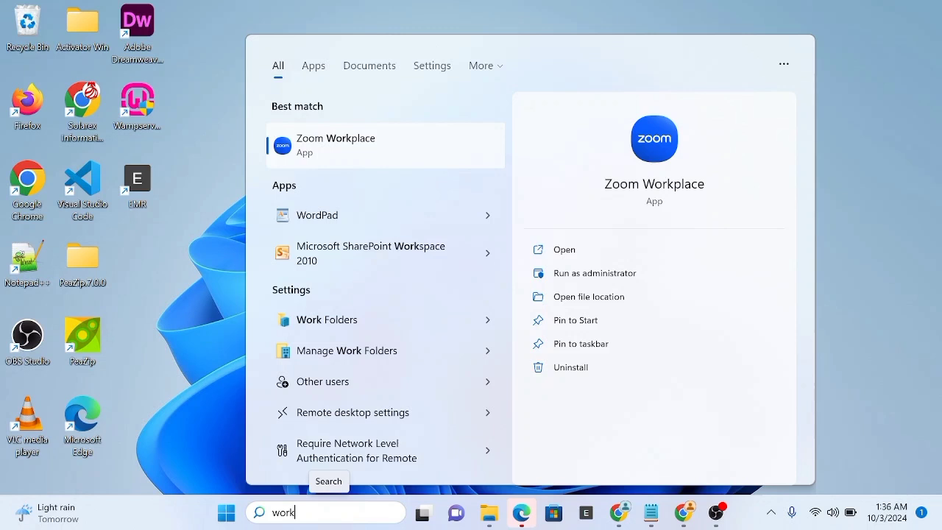
left_click(925, 177)
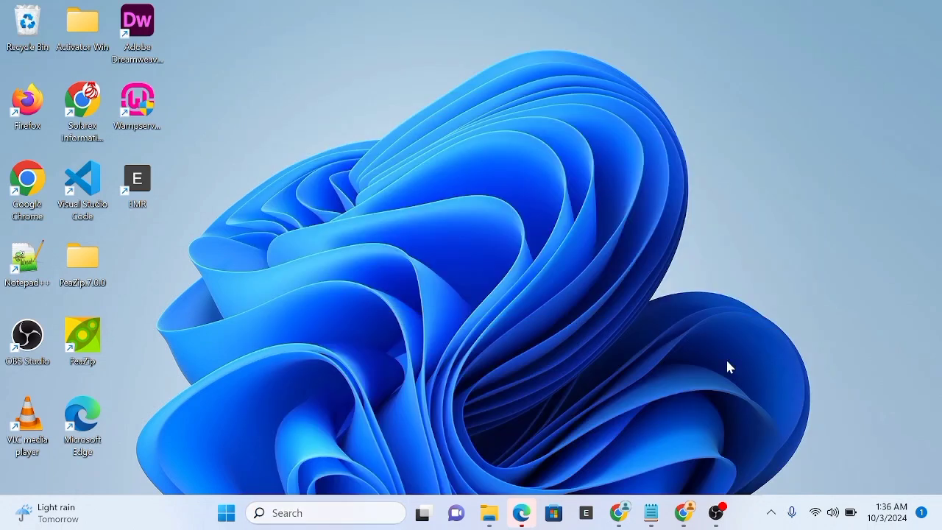
Step: Bring back the payments dump in Notepad and open a second, blank Notepad window, maximized
mouse_move(689, 512)
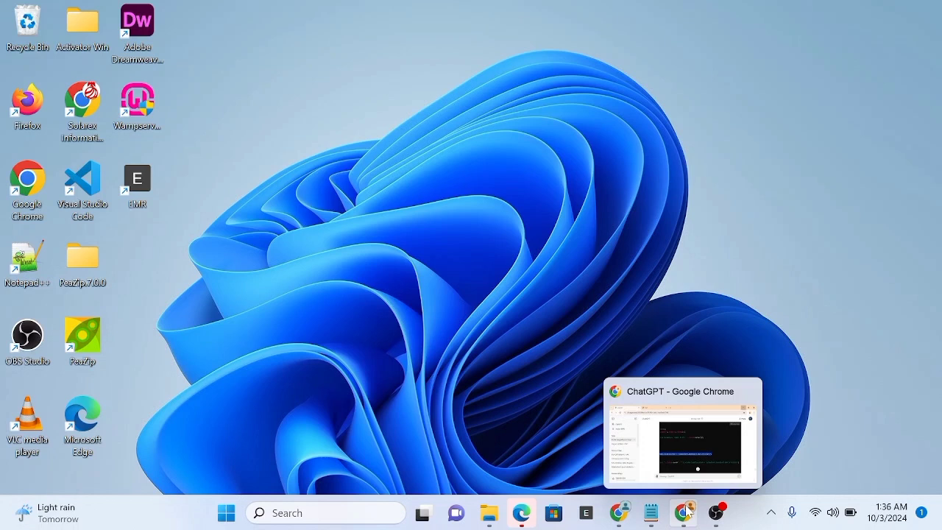
mouse_move(480, 519)
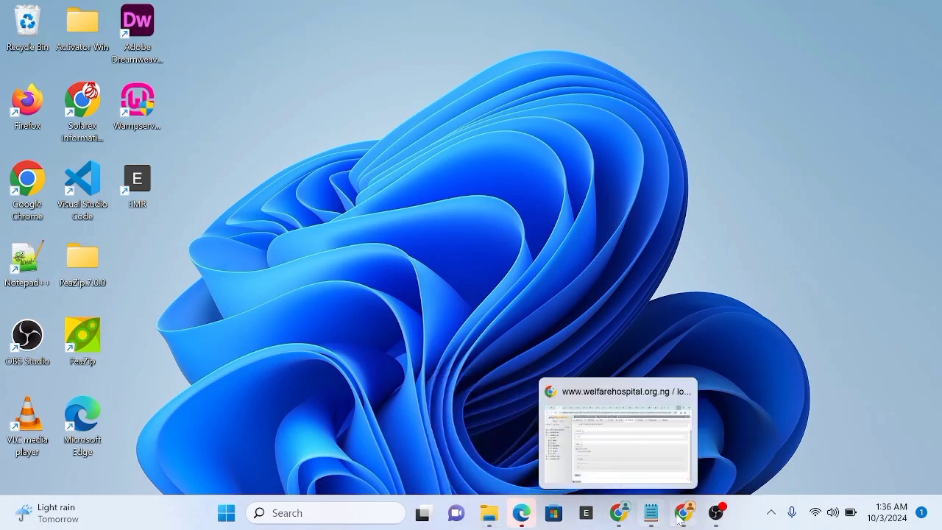
left_click(650, 514)
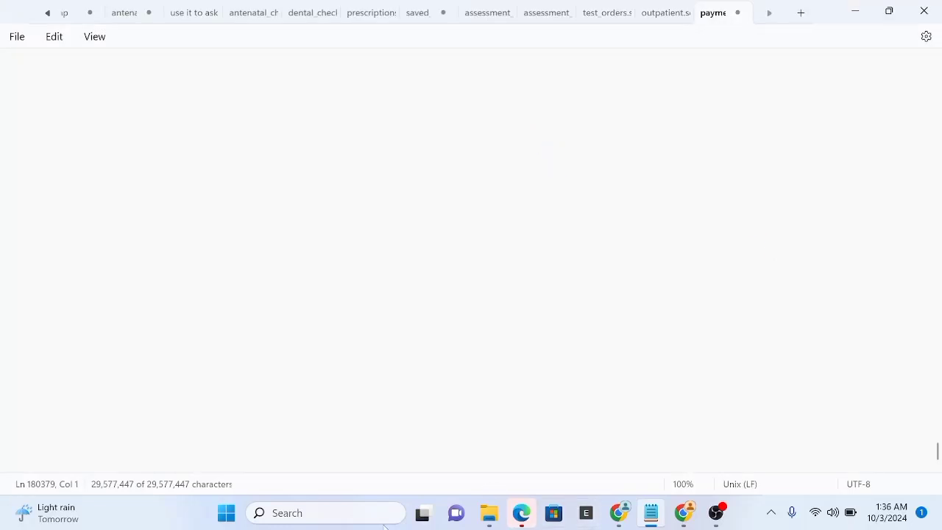
left_click(310, 513)
type("notepad")
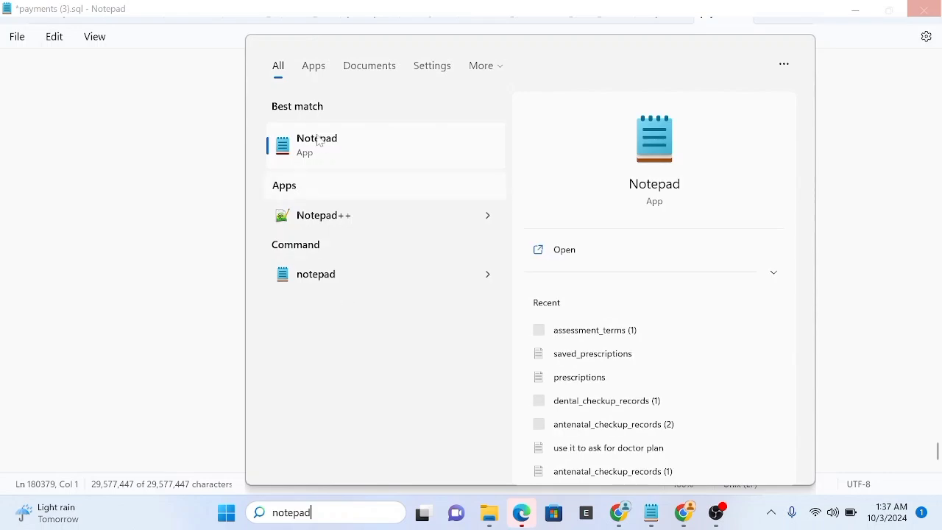
left_click(313, 149)
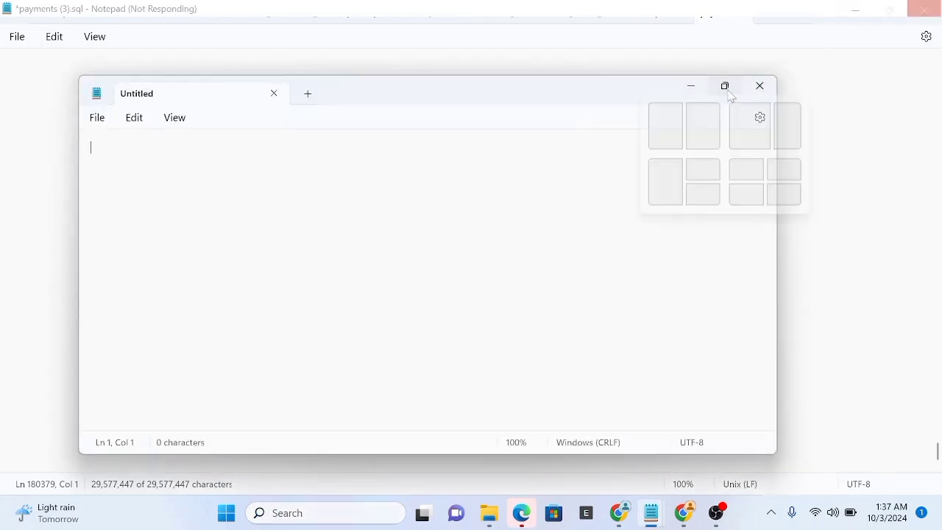
left_click(728, 91)
left_click(14, 41)
left_click(15, 42)
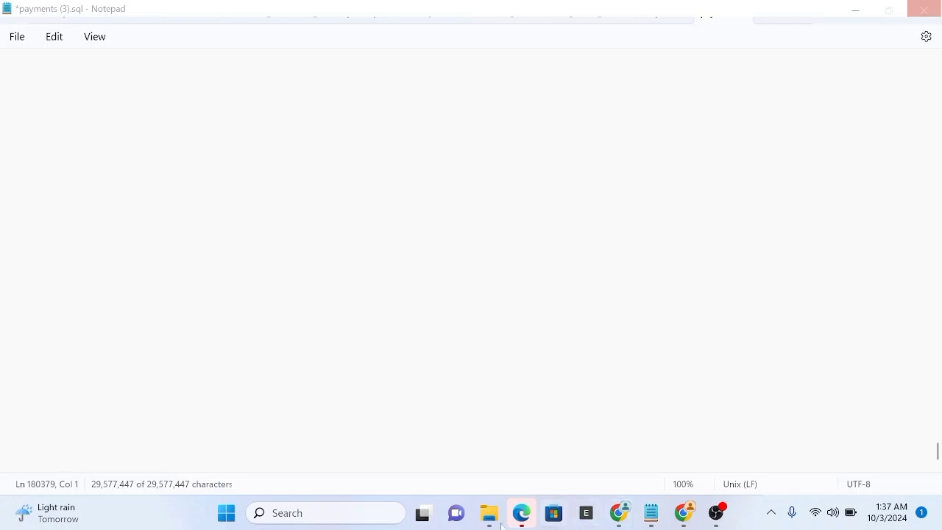
Step: Switch to MySQL Workbench and delete the whole script in the customer query tab, dismissing the battery warning
left_click(683, 515)
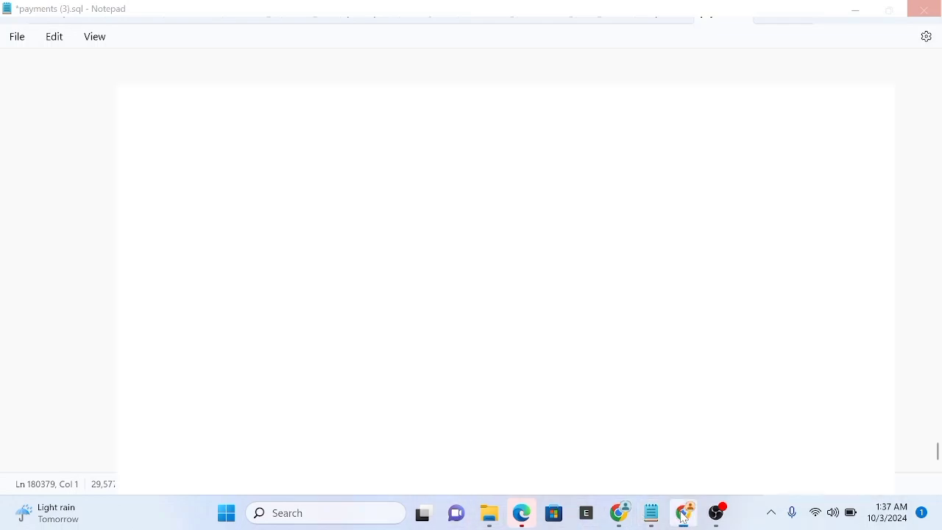
left_click(619, 512)
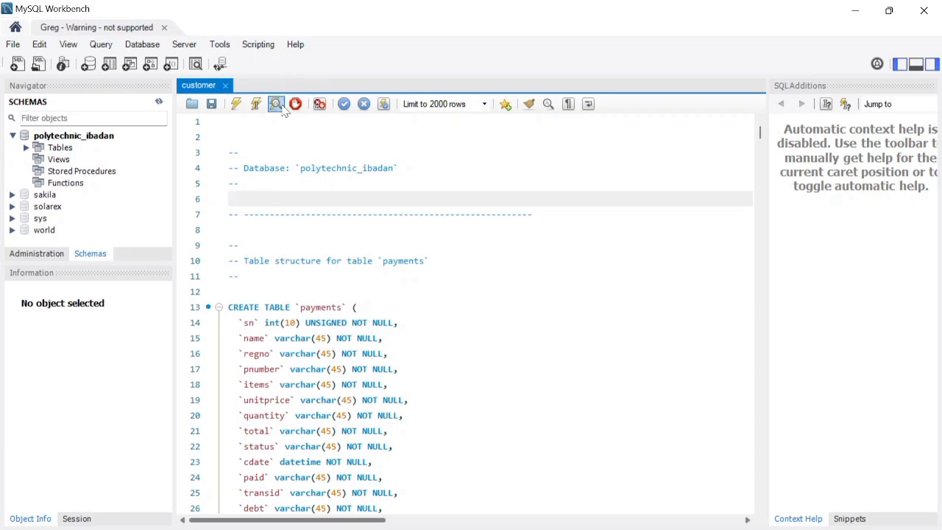
left_click(234, 147)
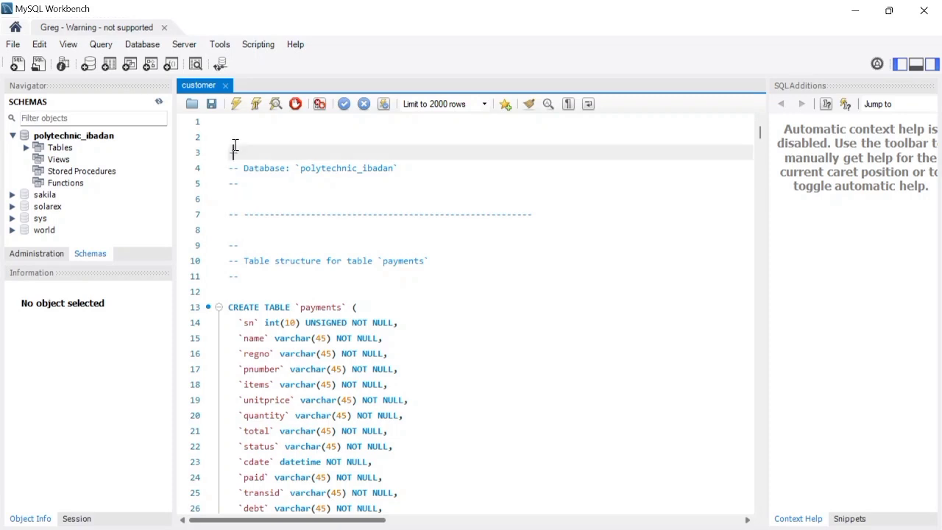
left_click_drag(225, 142, 256, 137)
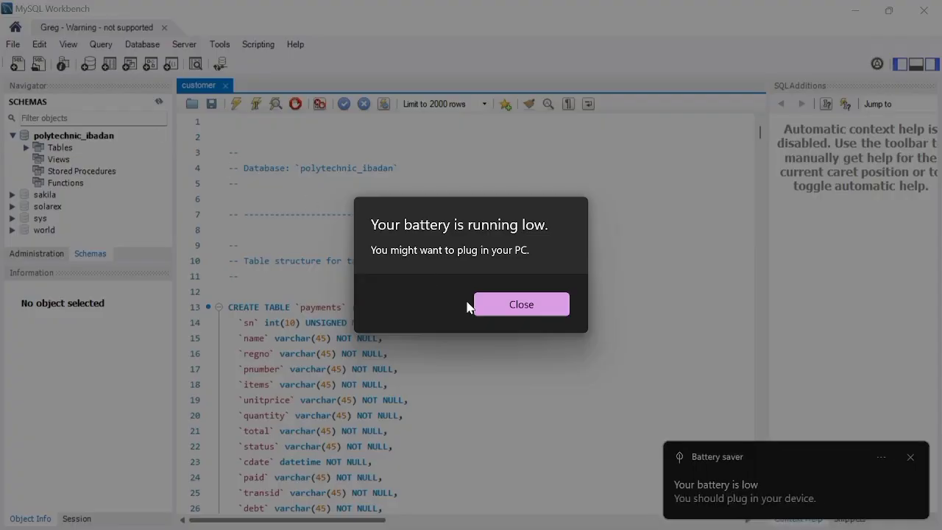
left_click(517, 305)
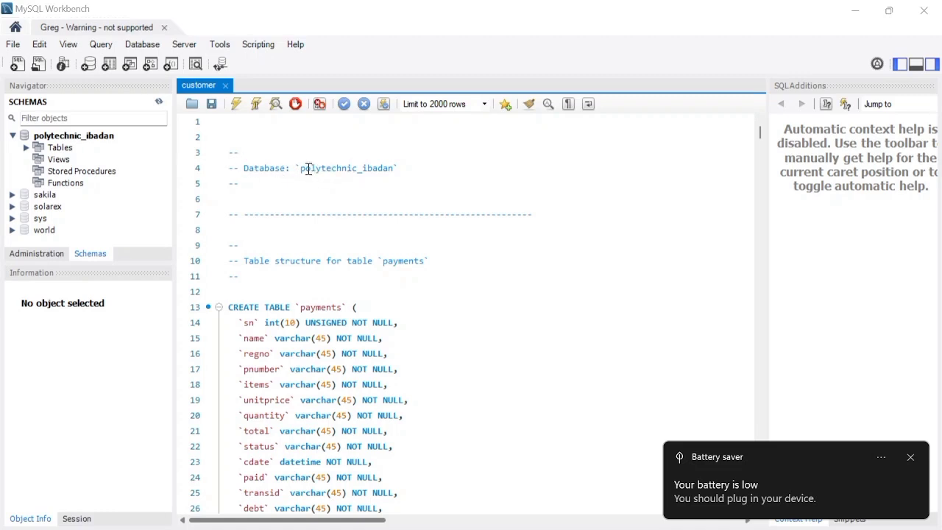
left_click(341, 169)
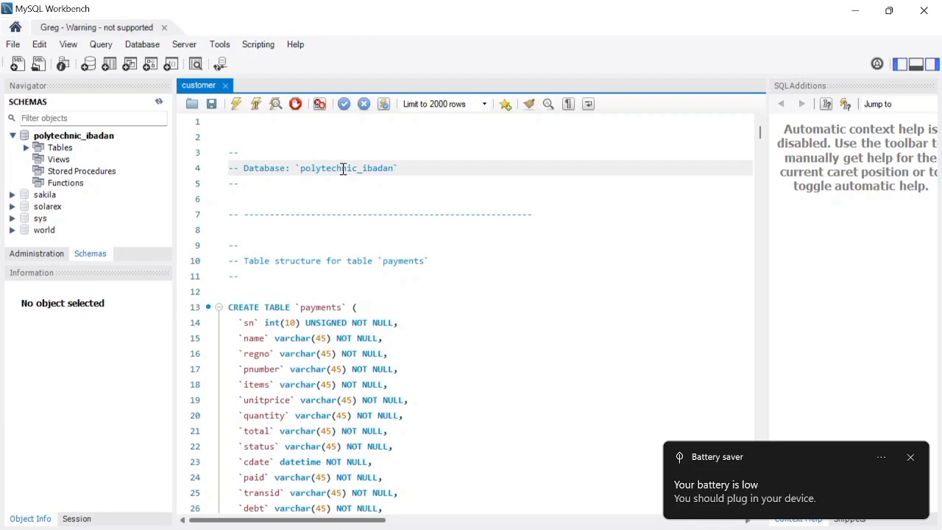
key("ctrl+a")
key("Delete")
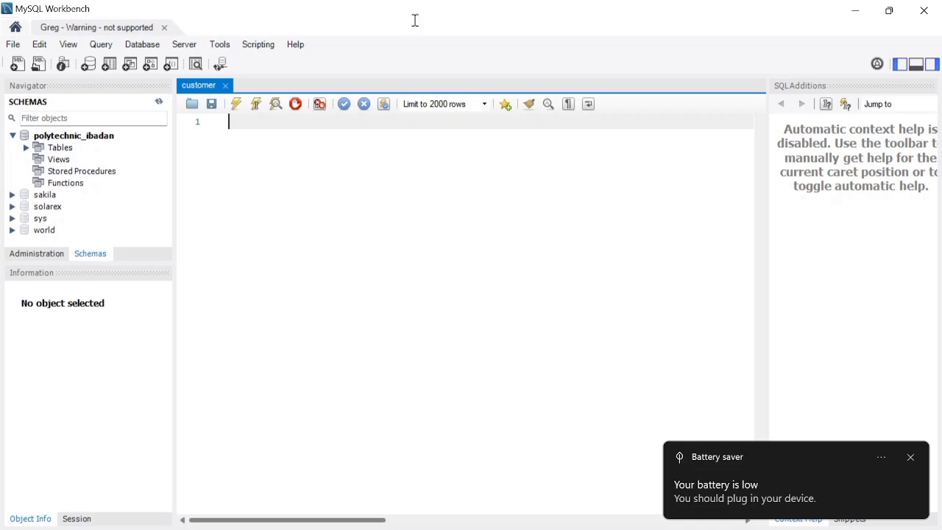
Step: Minimize MySQL Workbench and open the payments (3) file from the Downloads folder in MySQL Workbench
left_click(855, 10)
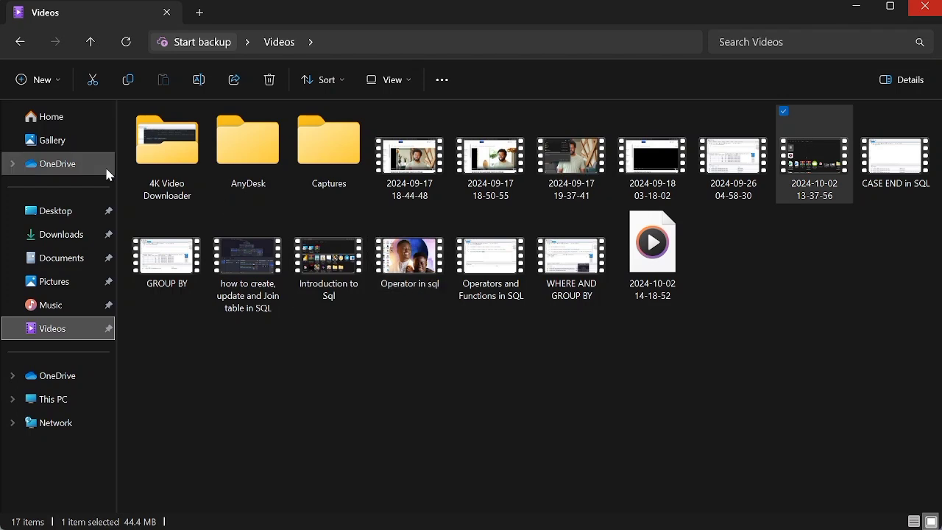
left_click(58, 236)
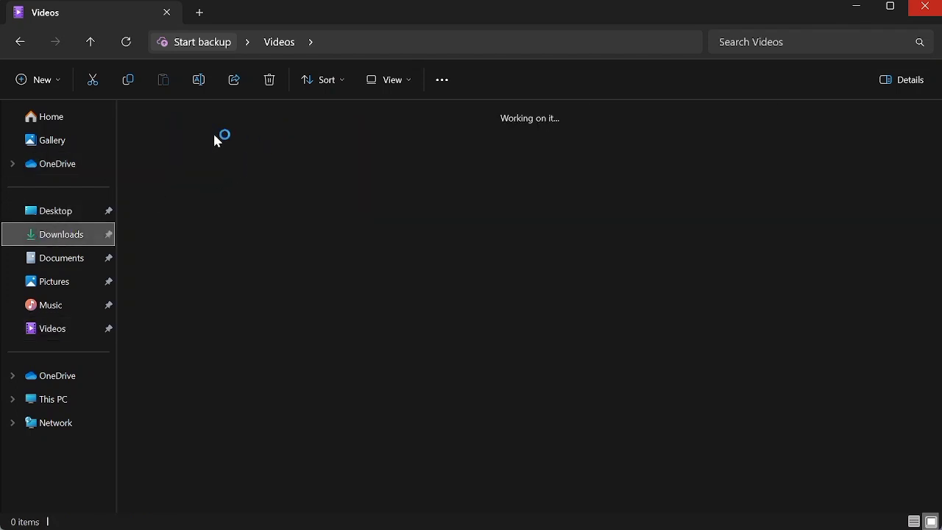
left_click(162, 173)
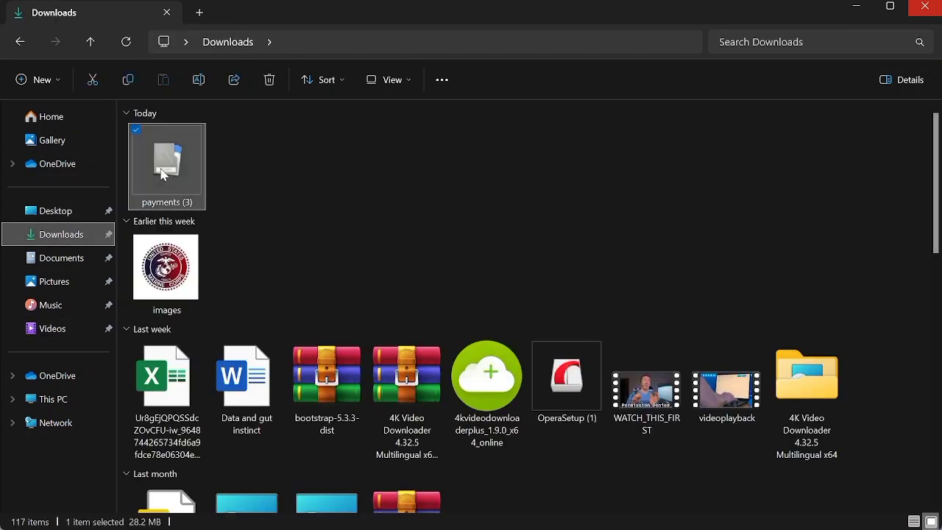
right_click(162, 174)
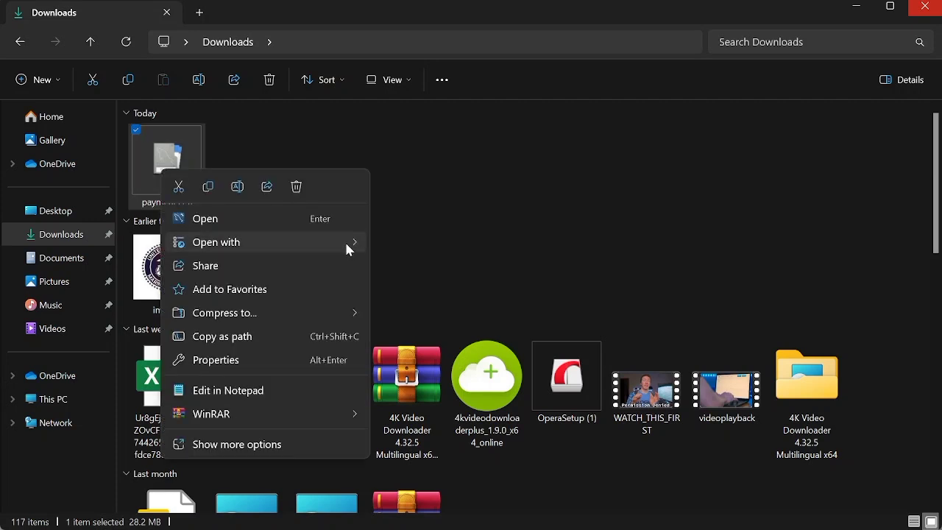
left_click(423, 250)
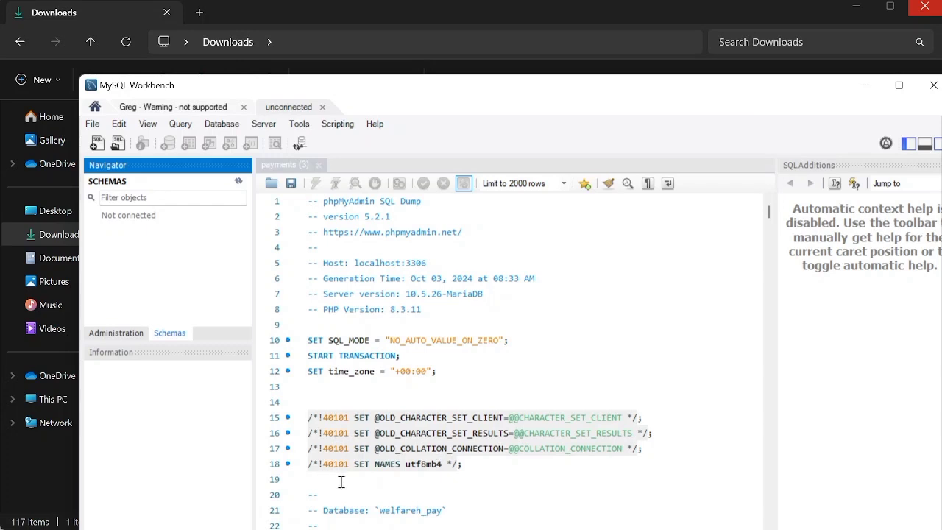
Step: Delete the script's header block, from the phpMyAdmin SQL Dump comment through the SET NAMES utf8mb4 line
left_click(478, 468)
left_click_drag(478, 468, 251, 178)
key("BackSpace")
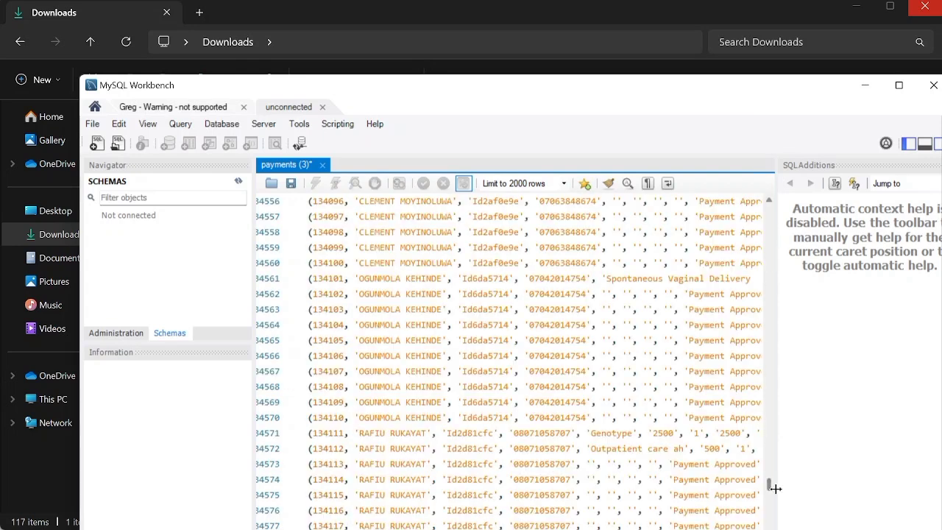
Step: Look through the payments INSERT rows toward the end of the script to locate where the data stops
left_click_drag(769, 482, 768, 528)
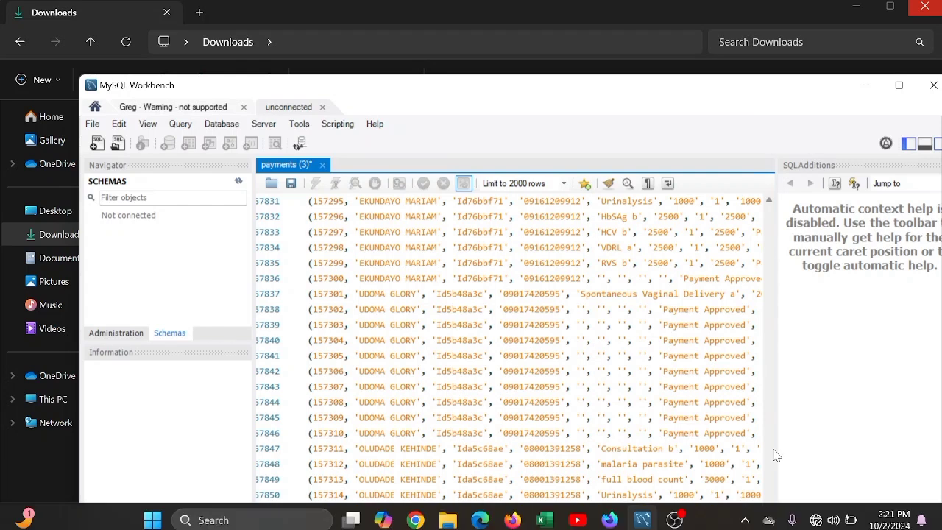
left_click(741, 480)
key("Down")
key("Down")
key("Down")
key("Down")
key("Down")
key("Down")
key("Down")
key("Down")
key("Down")
key("Down")
key("Down")
key("Down")
key("Down")
key("Down")
key("Down")
key("Down")
key("Down")
key("Down")
key("Down")
key("Down")
key("Down")
key("Down")
key("Down")
key("Down")
key("Down")
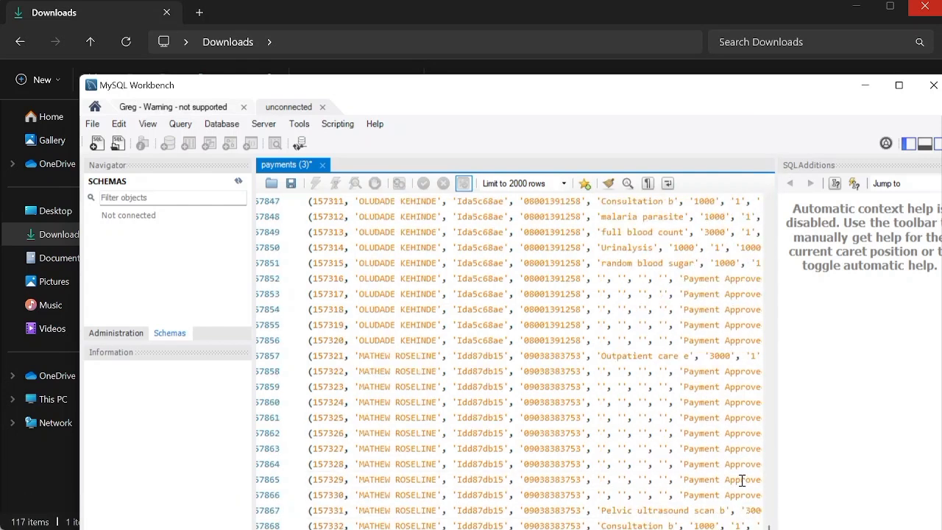
key("Down")
key("Down")
key("Down")
key("Down")
key("Down")
key("Down")
key("Down")
key("Down")
key("Down")
key("Down")
key("Down")
key("Down")
key("Down")
key("Down")
key("Down")
key("Down")
key("Down")
key("Down")
key("Down")
key("Down")
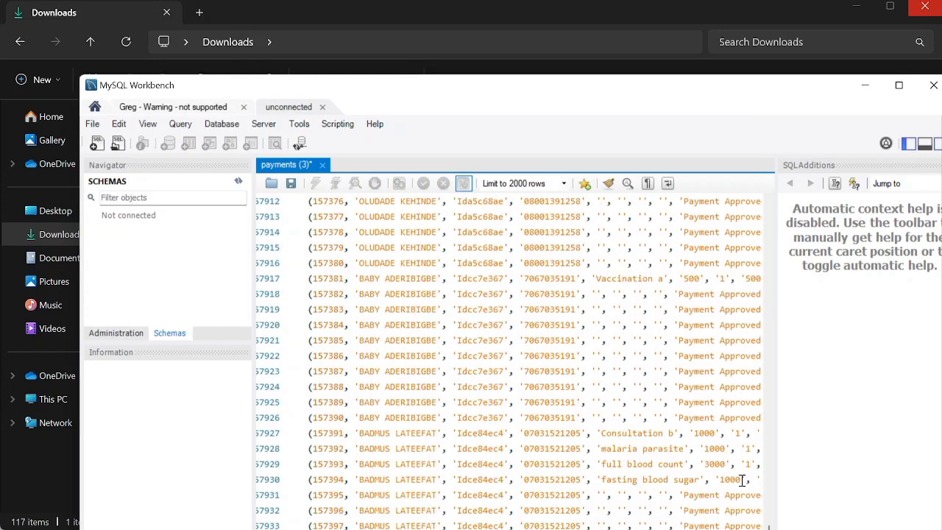
key("Down")
key("Down")
key("Down")
key("Down")
key("Down")
key("Down")
key("Down")
key("Down")
key("Down")
key("Down")
key("Down")
key("Down")
key("Down")
key("Down")
key("Down")
key("Down")
key("Down")
key("Down")
key("Down")
key("Down")
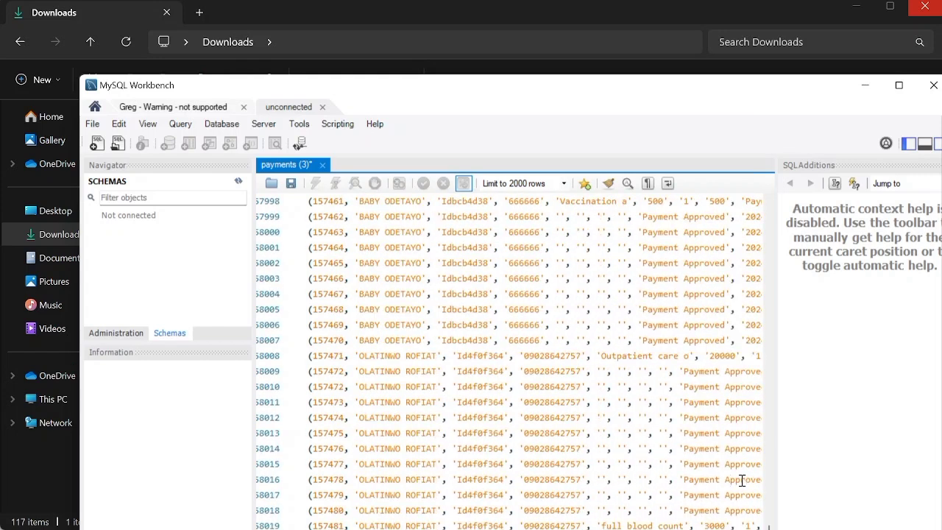
key("Down")
key("Down")
key("Down")
key("Down")
key("Down")
key("Down")
key("Down")
key("Down")
key("Down")
key("Down")
key("Down")
key("Down")
key("Down")
key("Down")
key("Down")
key("Down")
key("Down")
key("Down")
key("Down")
key("Down")
key("Down")
key("Down")
key("Down")
key("Down")
key("Down")
key("Down")
key("Down")
key("Down")
key("Down")
key("Down")
key("Down")
key("Down")
key("Down")
key("Down")
key("Down")
key("Down")
key("Down")
key("Down")
key("Down")
key("Down")
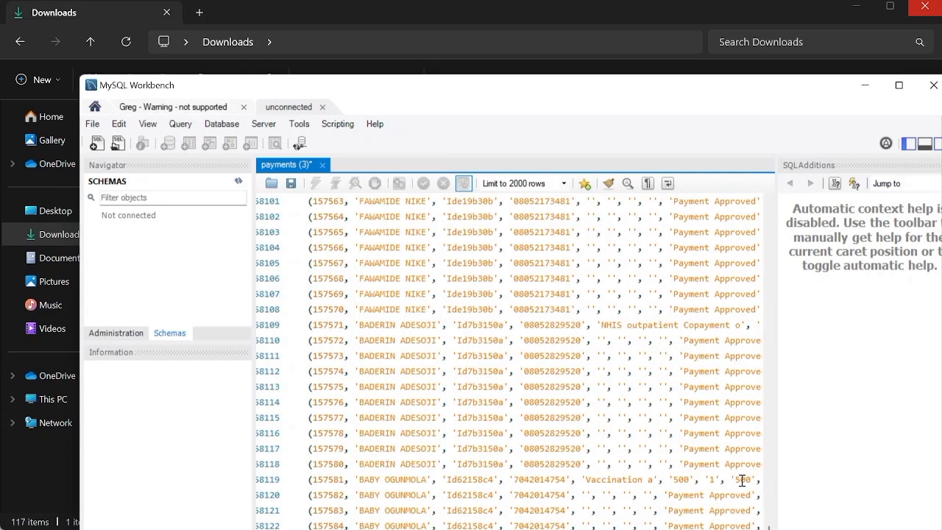
key("Down")
key("Down")
key("Down")
key("Down")
key("Down")
key("Down")
key("Down")
key("Down")
key("Down")
key("Down")
key("Down")
key("Down")
key("Down")
key("Down")
key("Down")
key("Down")
key("Down")
key("Down")
key("Down")
key("Down")
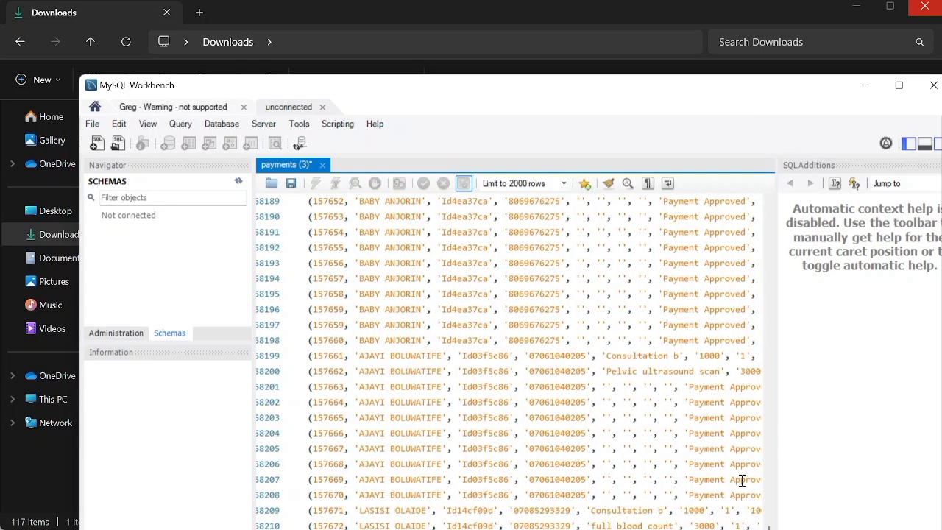
key("Down")
key("Down")
key("Down")
key("Down")
key("Down")
key("Down")
key("Down")
key("Down")
key("Down")
key("Down")
key("Down")
key("Down")
key("Down")
key("Down")
key("Down")
key("Down")
key("Down")
key("Down")
key("Down")
key("Down")
scroll(741, 480, "down", 5)
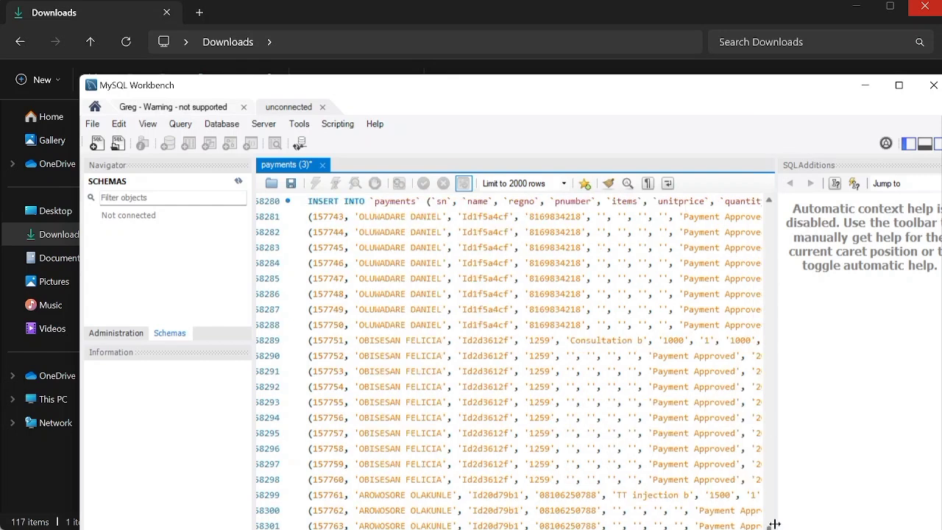
scroll(771, 503, "up", 15)
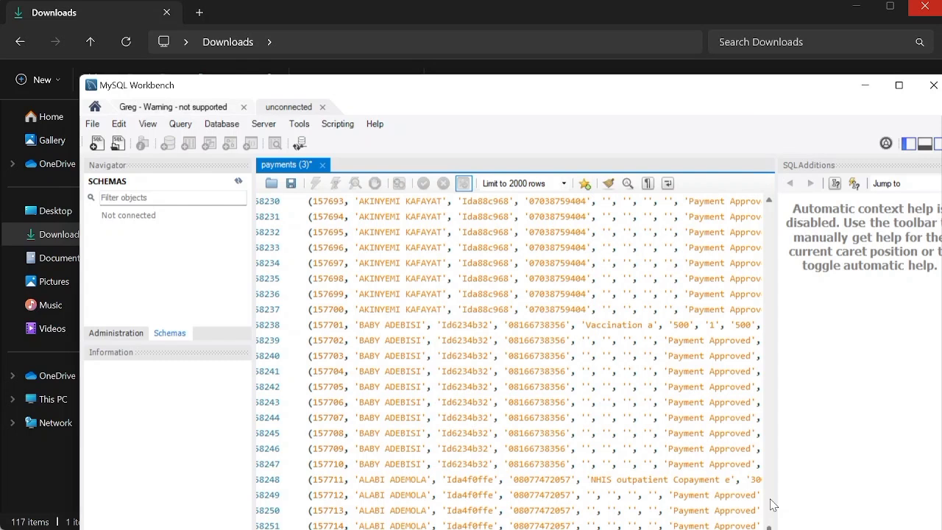
Step: Maximize MySQL Workbench and delete the script's closing block, from the Indexes for dumped tables comment through the SET COLLATION_CONNECTION line
left_click(768, 462)
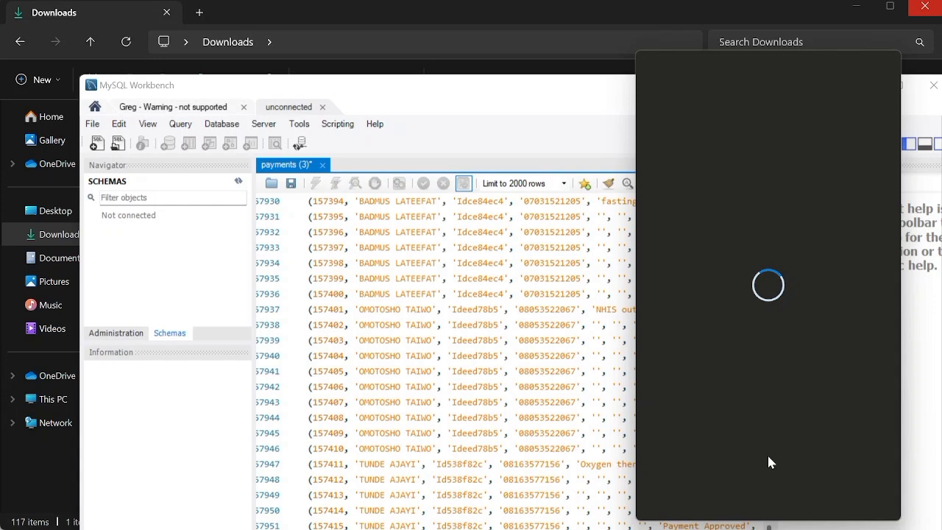
left_click(903, 82)
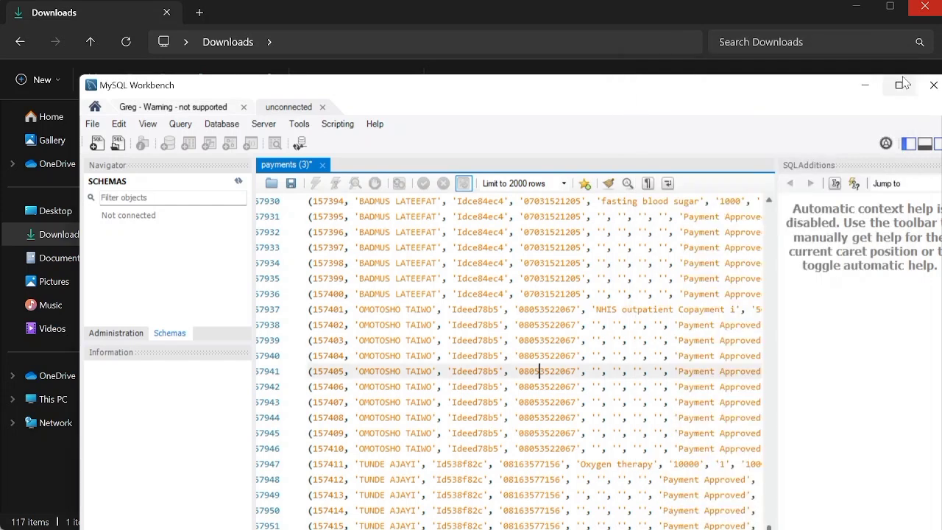
left_click(901, 86)
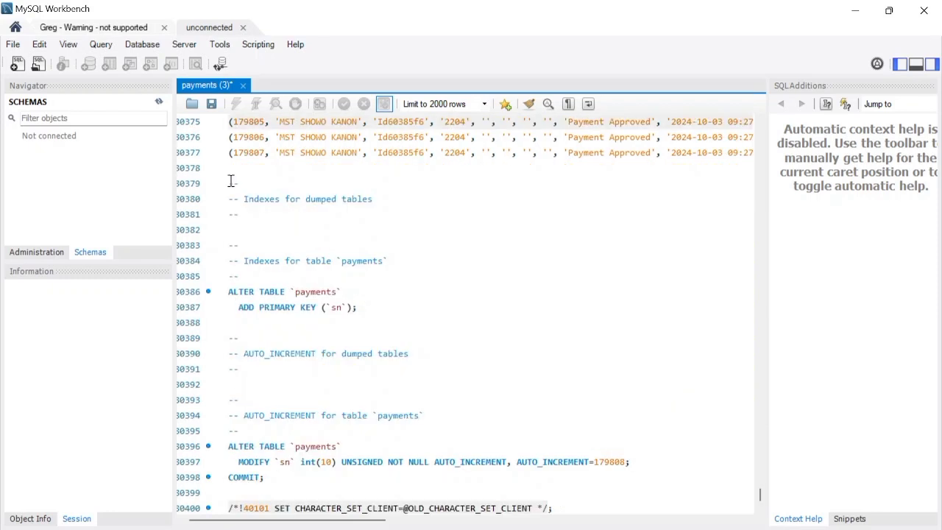
left_click_drag(230, 181, 423, 524)
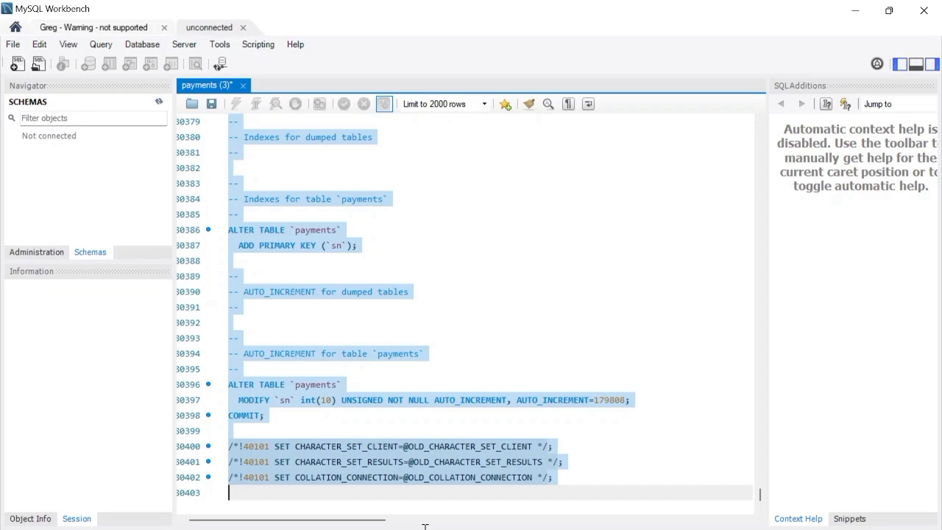
key("Delete")
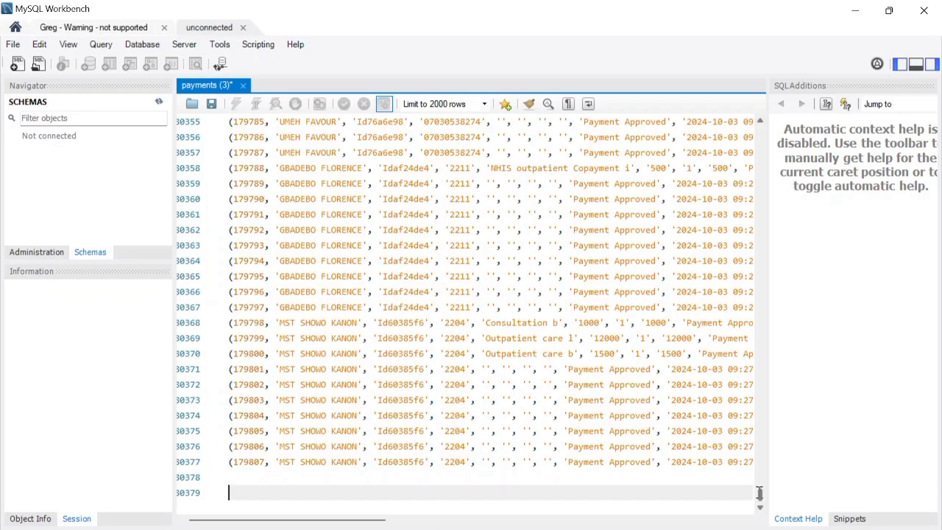
Step: Copy the entire trimmed payments (3) script into the empty customer query tab of the connected session
left_click_drag(759, 493, 743, 95)
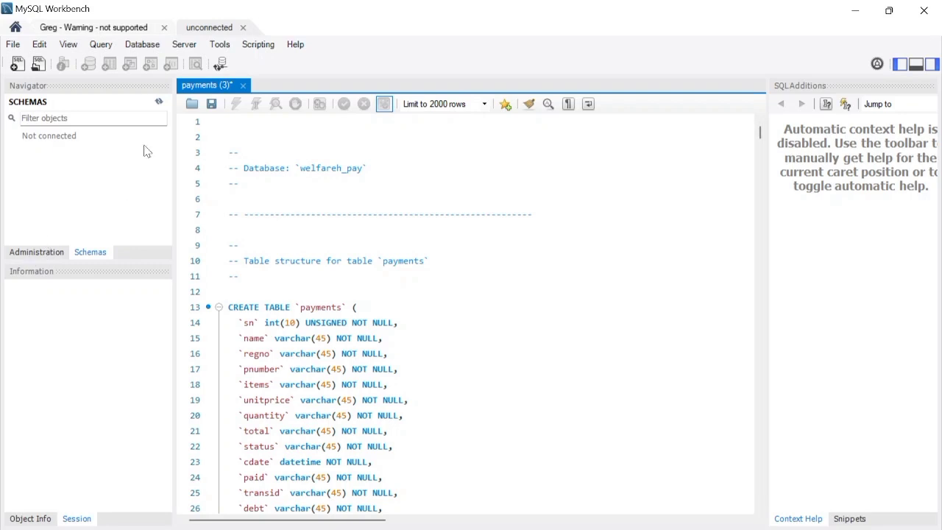
left_click(359, 201)
key("ctrl+a")
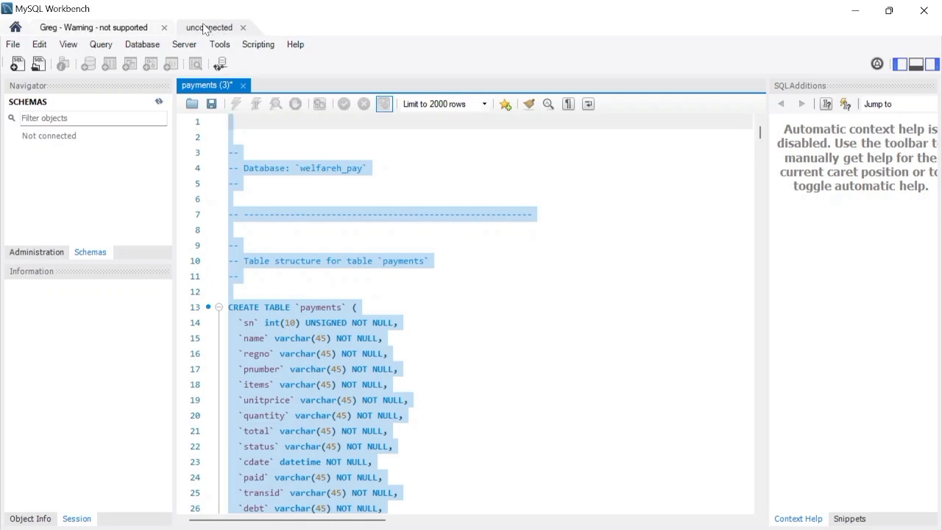
left_click(99, 29)
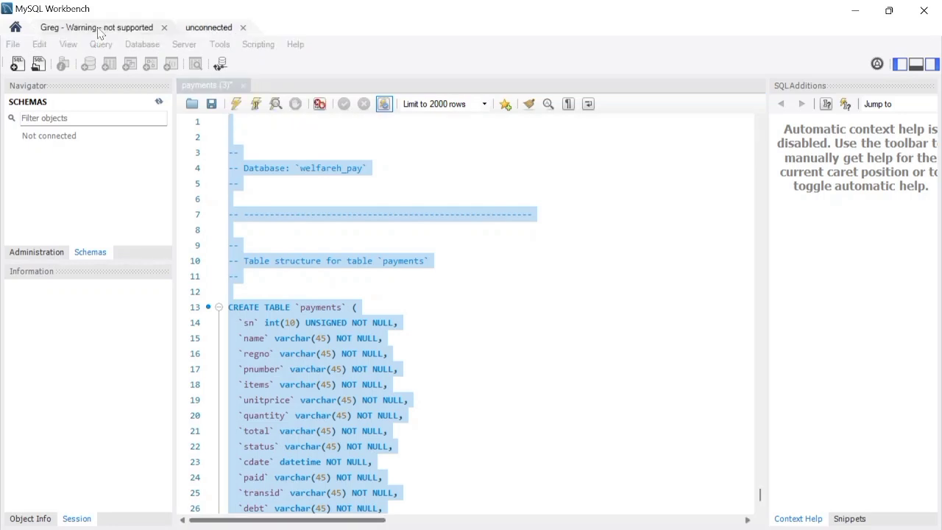
left_click(344, 248)
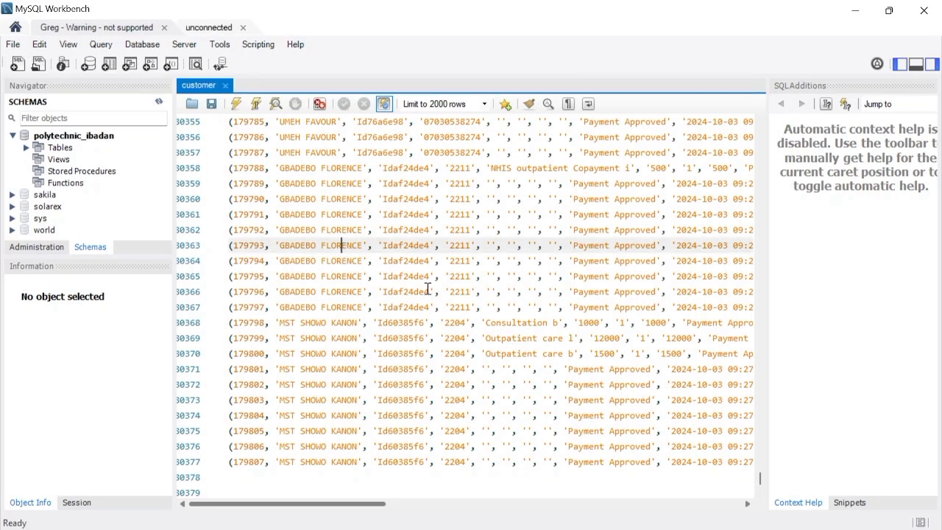
Step: Return to the start of the customer script and list the tables of the polytechnic_ibadan schema
key("ctrl+a")
key("Delete")
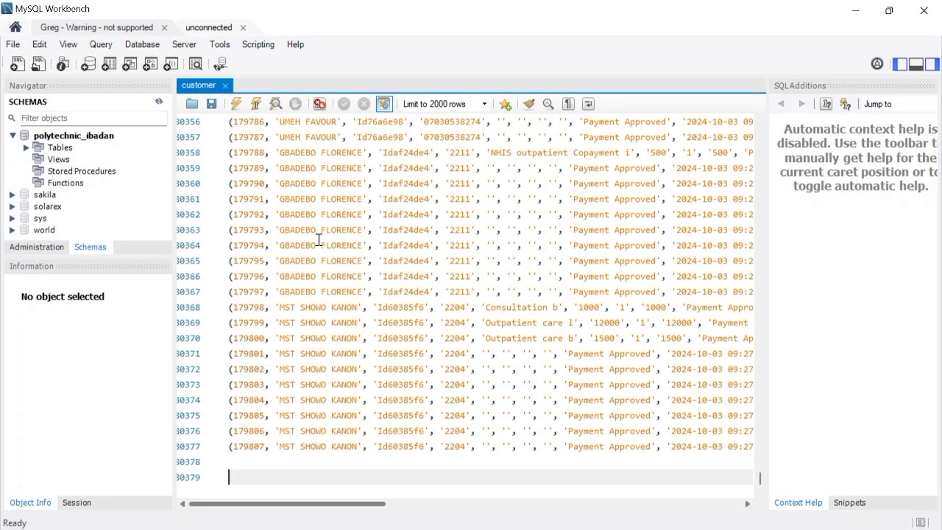
left_click_drag(760, 478, 754, 96)
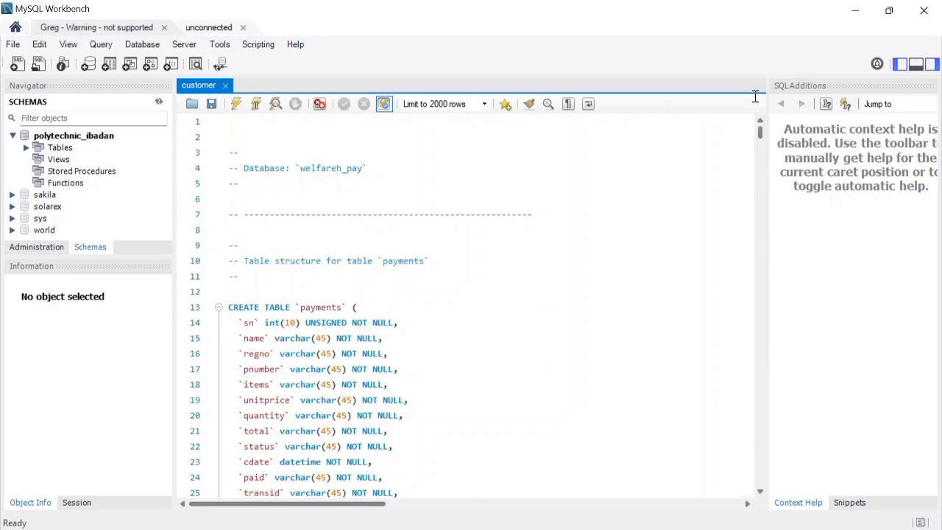
left_click(359, 170)
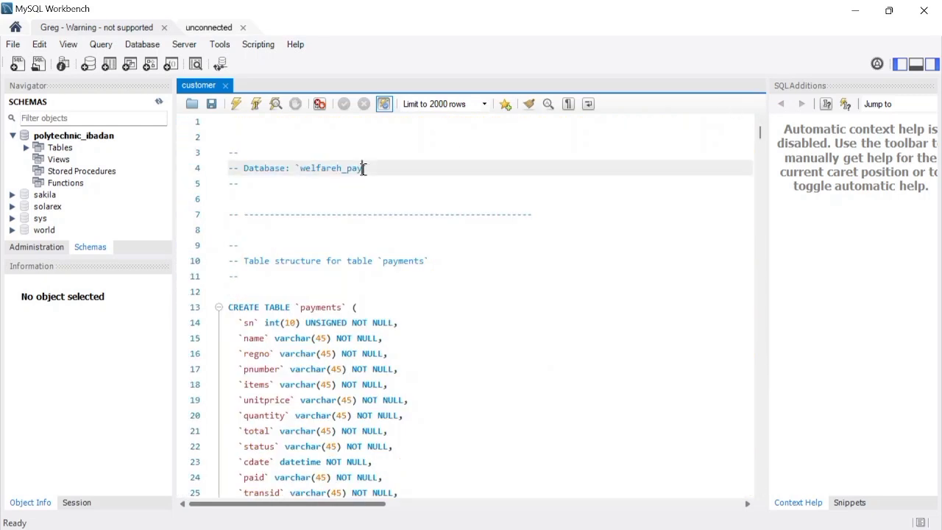
left_click(22, 137)
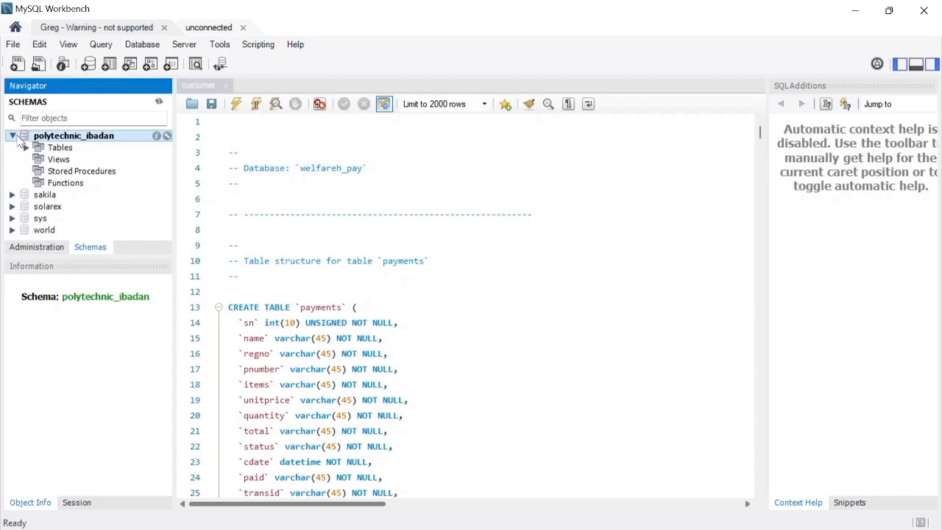
left_click(25, 147)
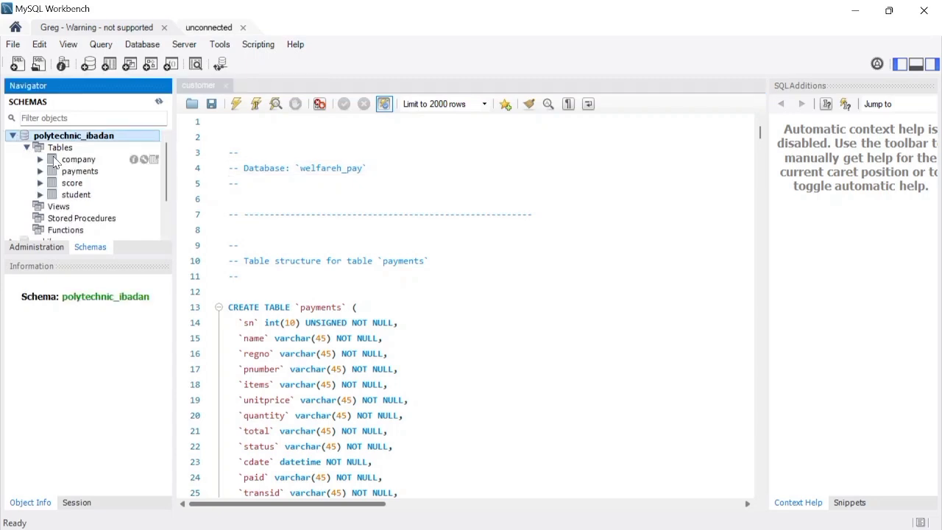
Step: Change the database name in the script's Database comment to polytechnic_ibadan and run the whole script
left_click(364, 167)
key("BackSpace")
key("BackSpace")
key("BackSpace")
key("BackSpace")
key("BackSpace")
key("BackSpace")
key("BackSpace")
key("BackSpace")
key("BackSpace")
key("BackSpace")
key("BackSpace")
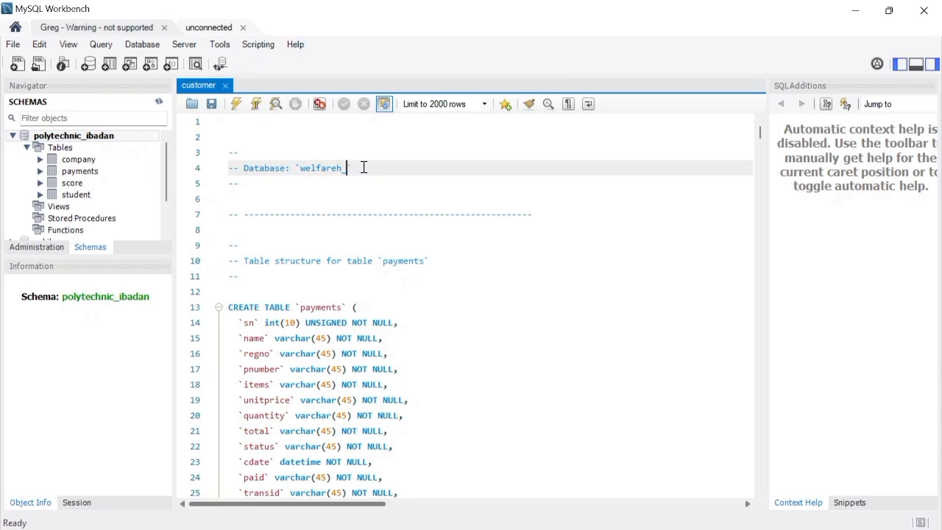
key("BackSpace")
type("polytechnic_ibadan")
left_click(236, 107)
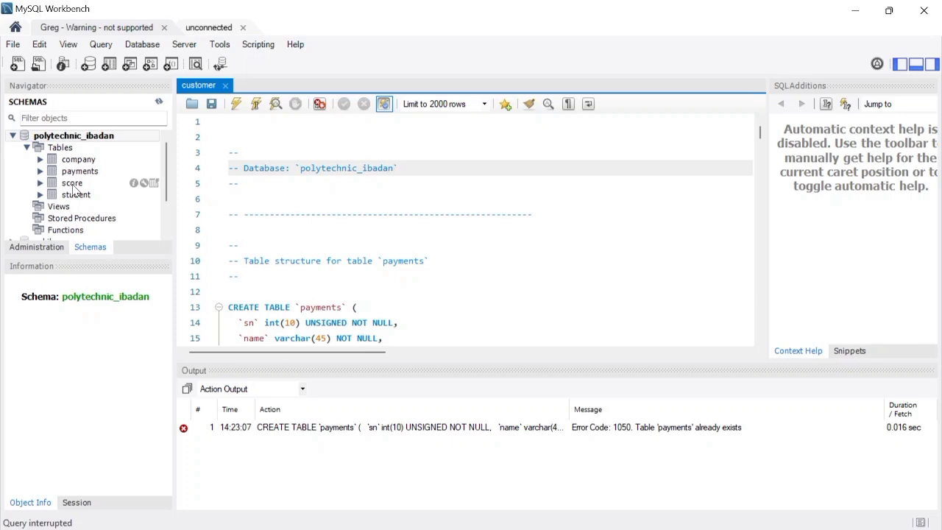
Step: Check the rows of the existing payments table in polytechnic_ibadan and close its result grid
left_click(40, 171)
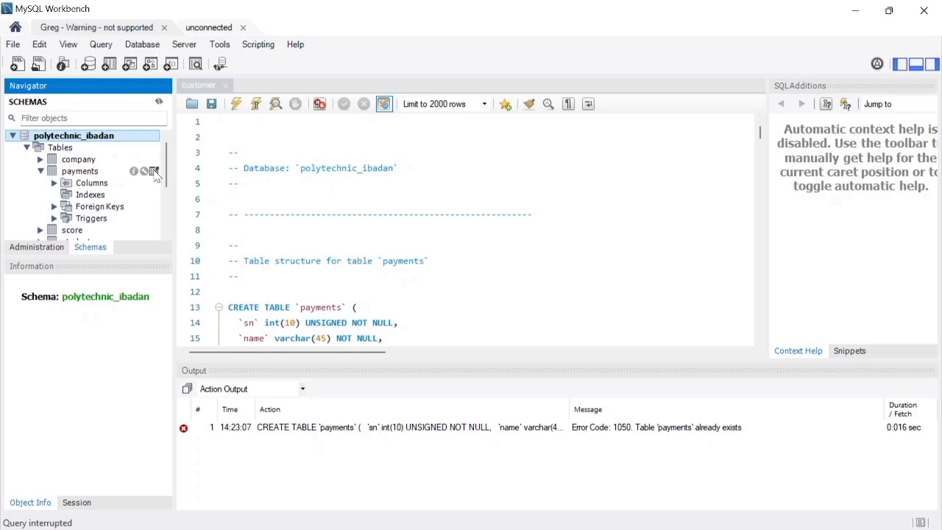
double_click(154, 172)
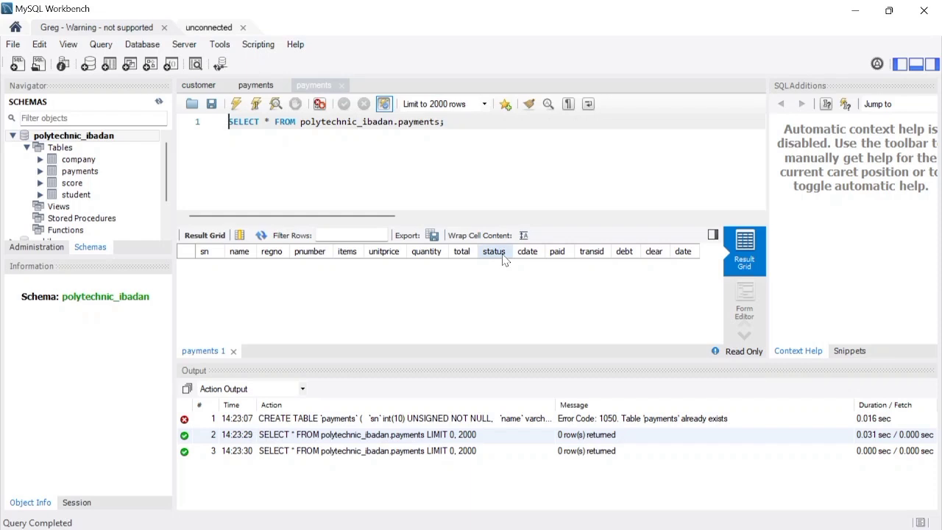
left_click(233, 351)
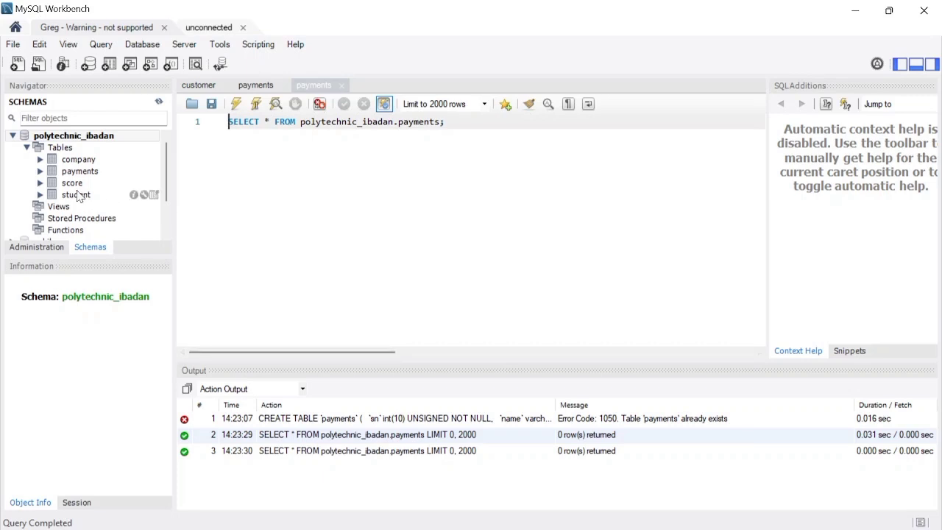
Step: Drop the existing payments table from polytechnic_ibadan and close the most recent payments query tab
left_click(40, 171)
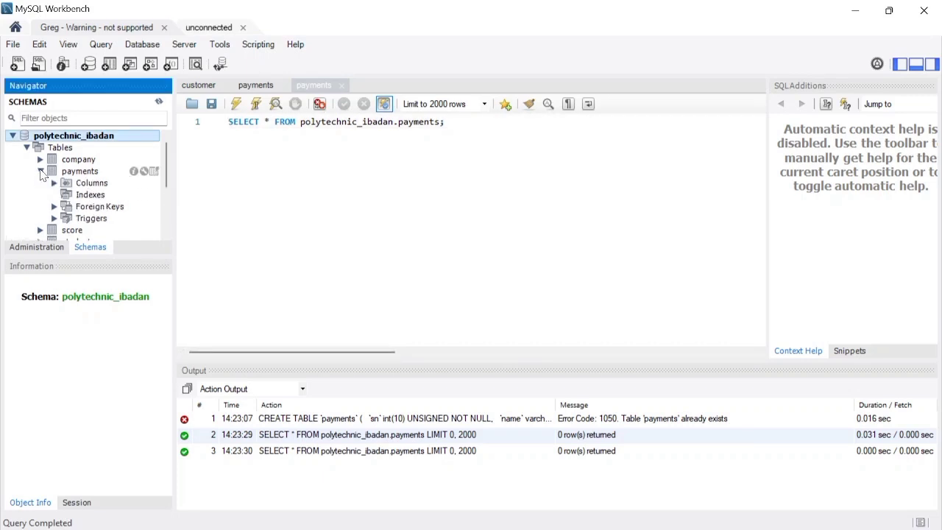
right_click(79, 176)
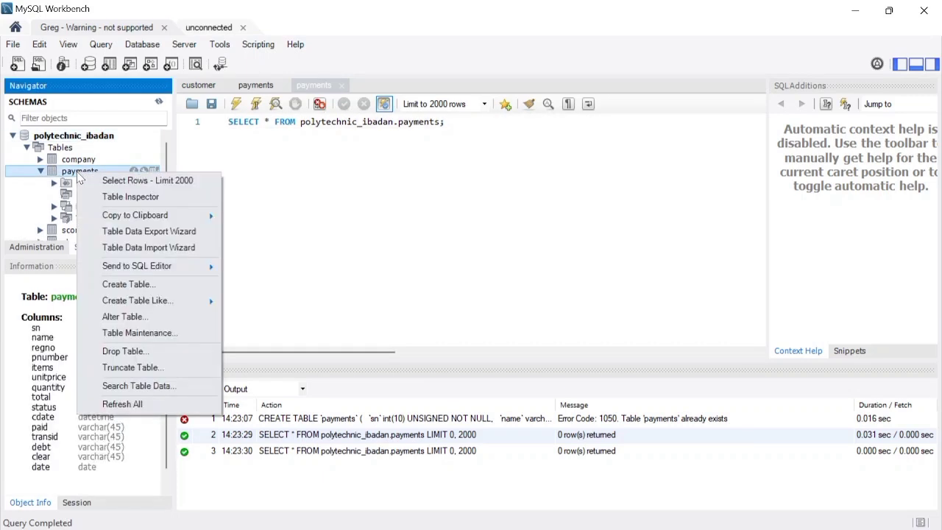
left_click(135, 356)
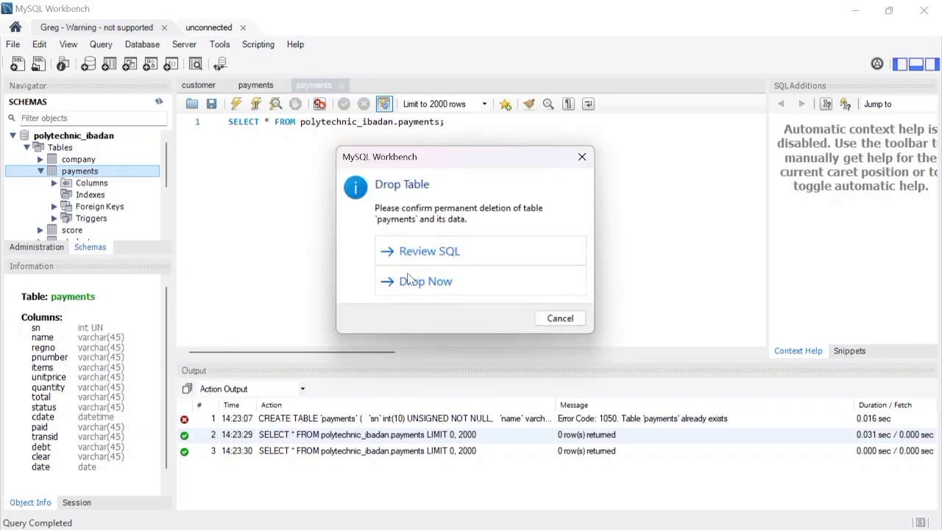
left_click(410, 283)
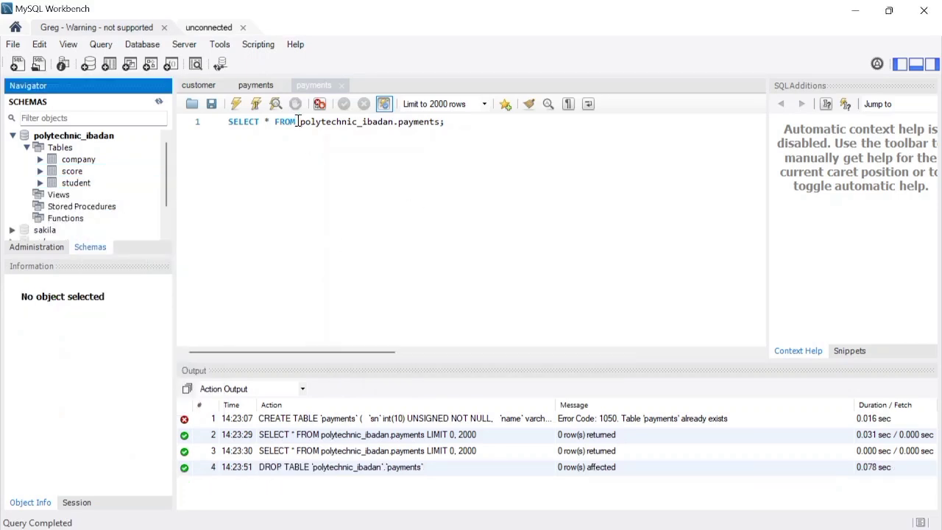
left_click(343, 86)
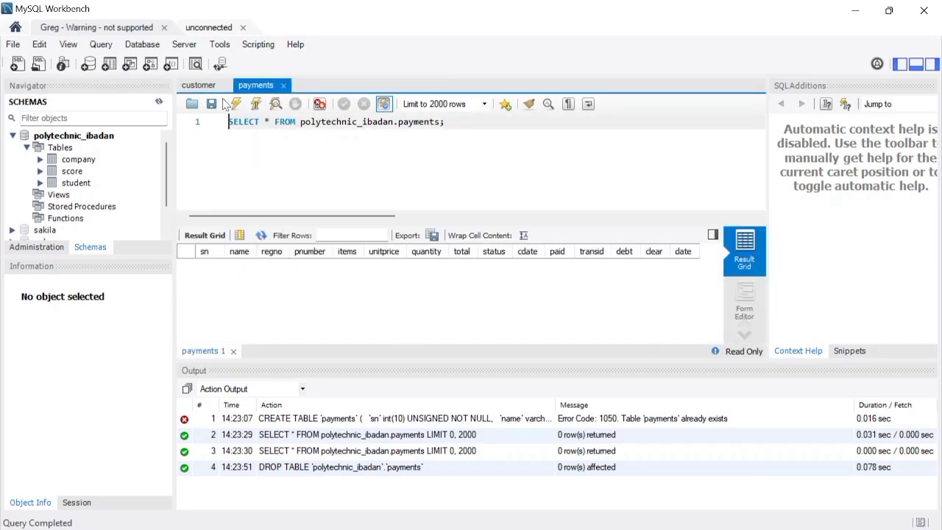
Step: Return to the customer script and try running it again to create and fill the payments table
left_click(200, 85)
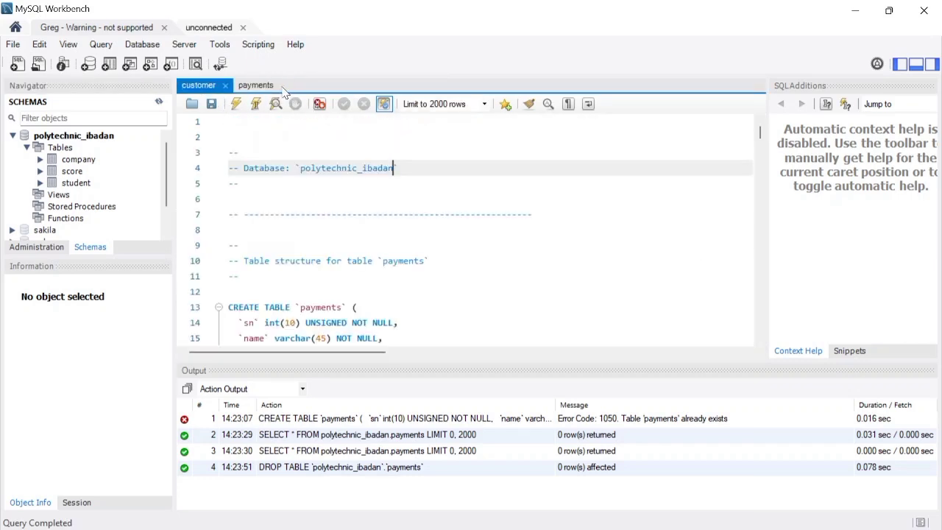
left_click(256, 86)
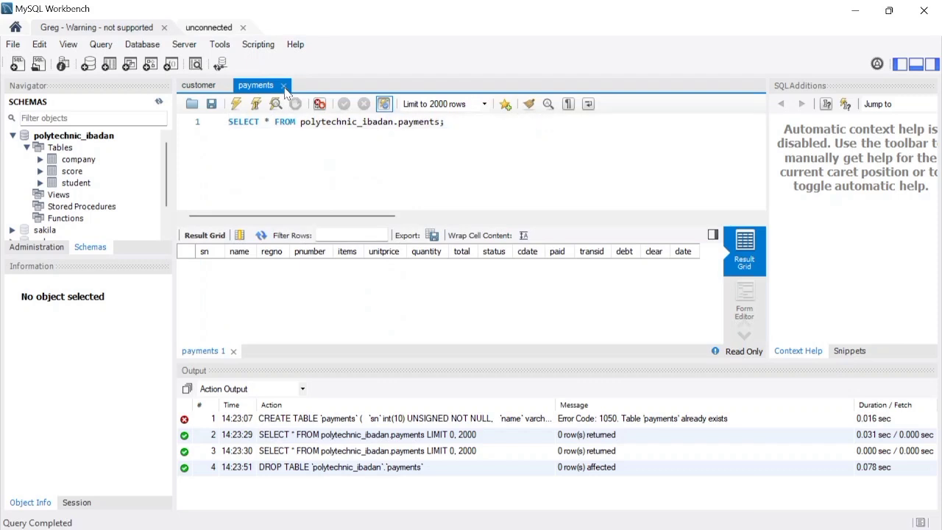
left_click(203, 87)
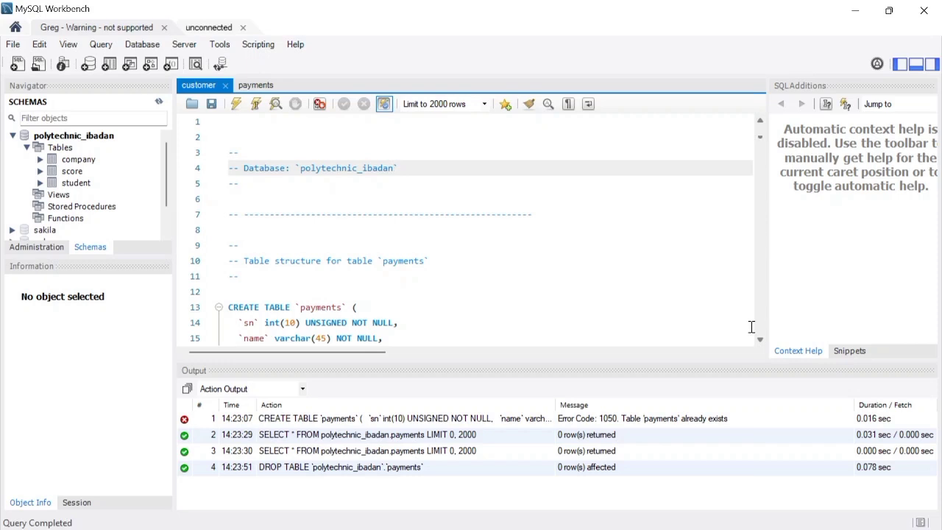
left_click(235, 103)
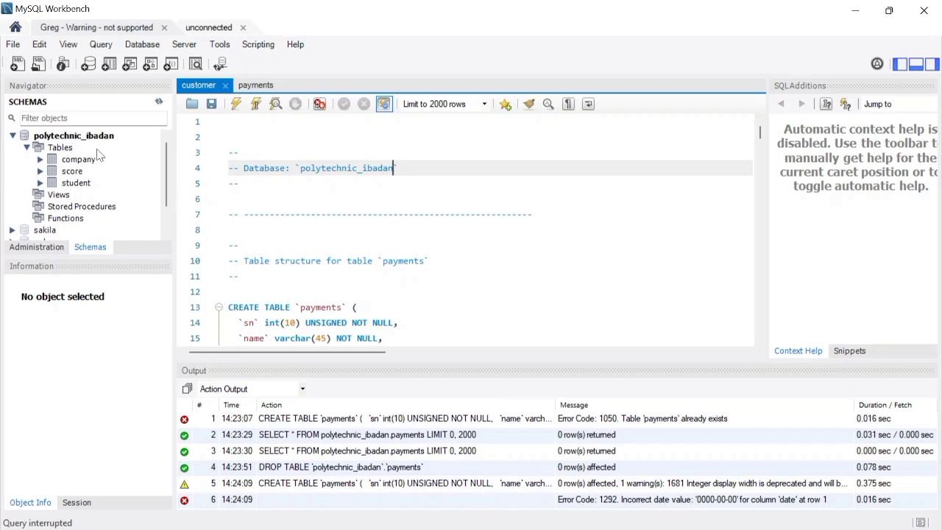
Step: Refresh the schema list and view the rows of the newly created payments table
left_click(159, 105)
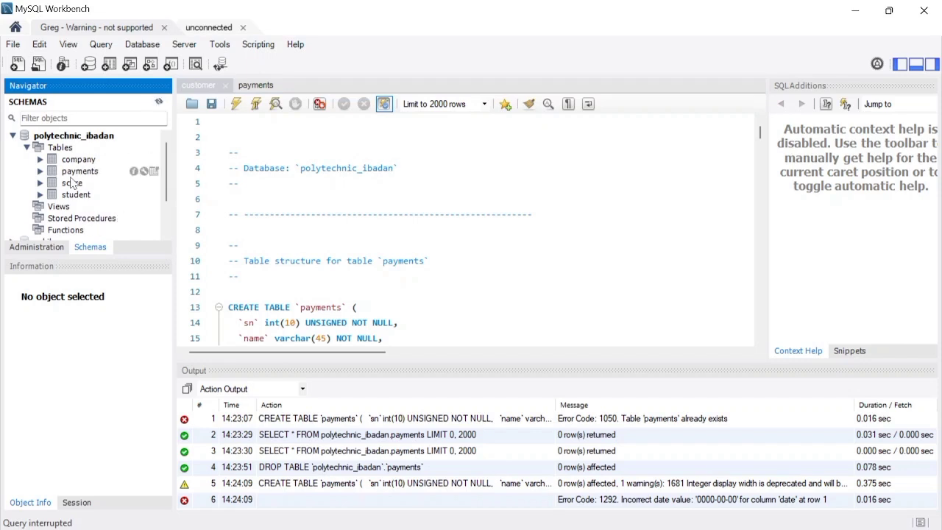
left_click(154, 172)
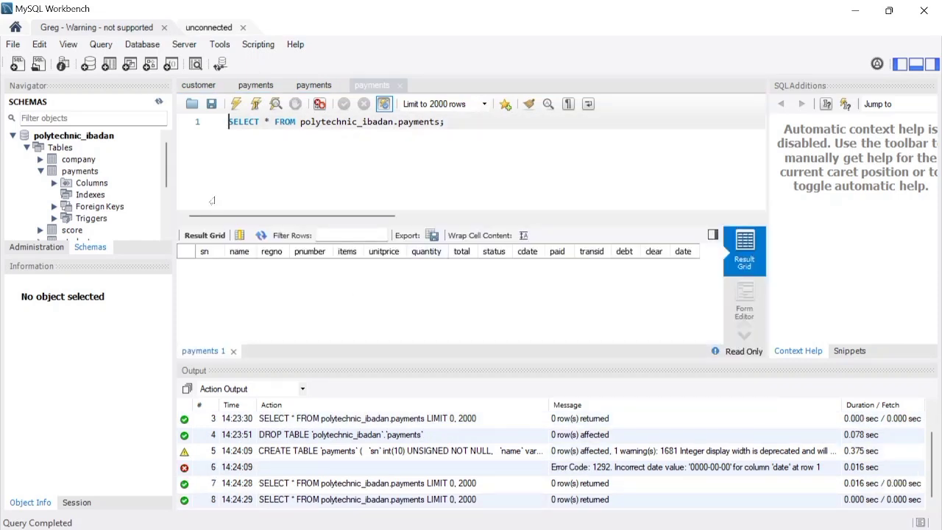
Step: Drop the newly created payments table from the polytechnic_ibadan schema
left_click(88, 171)
right_click(88, 171)
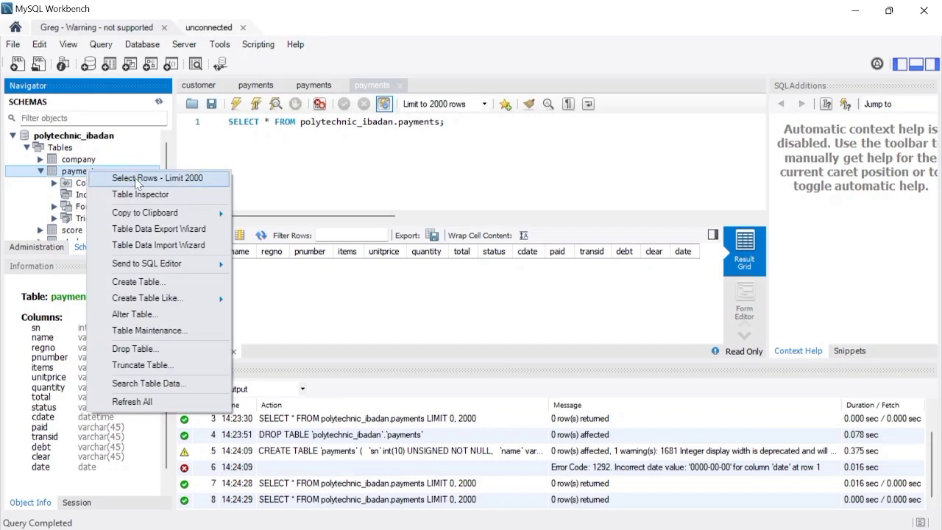
left_click(139, 349)
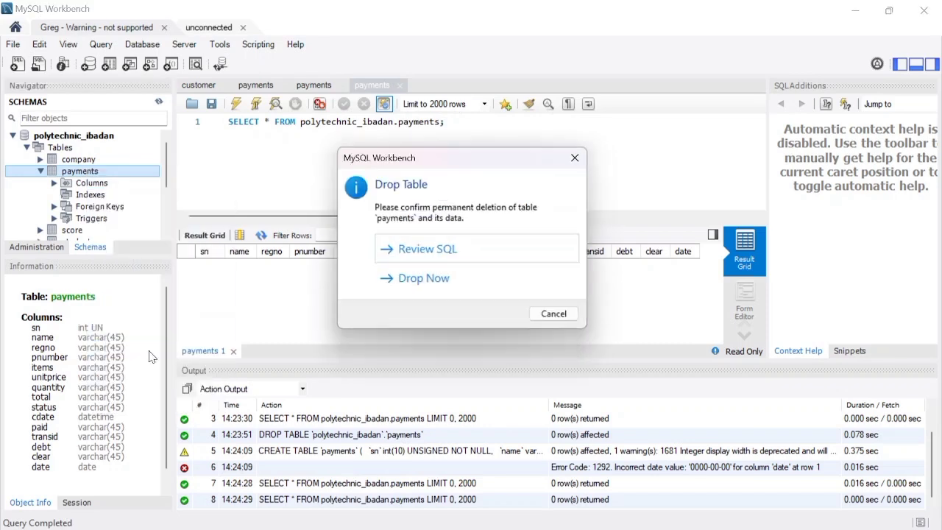
left_click(425, 282)
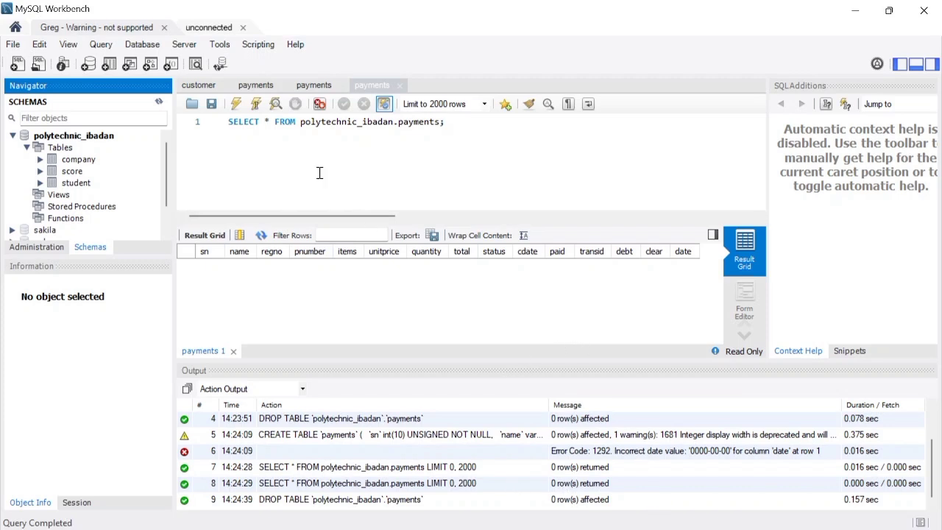
Step: Look through the customer script for the payments INSERT statement and its first data rows
left_click(246, 89)
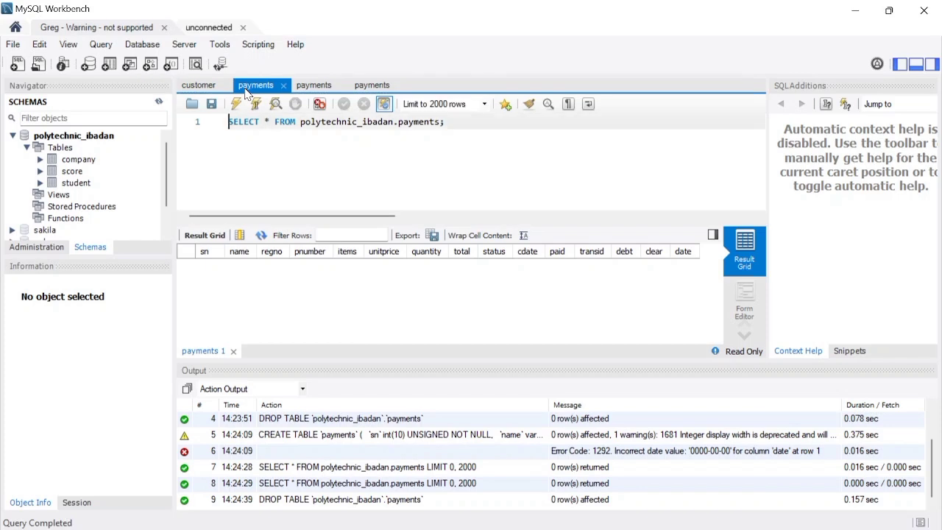
left_click(197, 88)
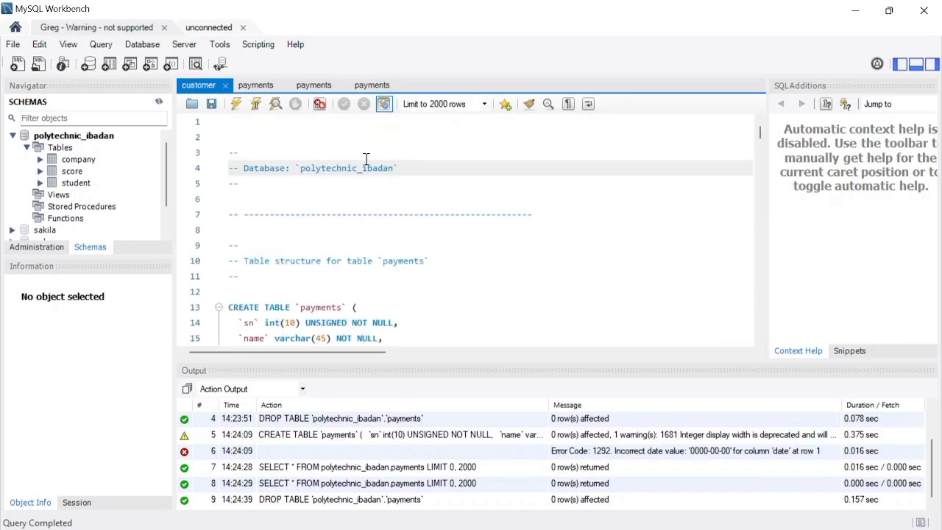
mouse_move(760, 131)
left_mouse_down()
mouse_move(762, 142)
mouse_move(764, 130)
left_mouse_up()
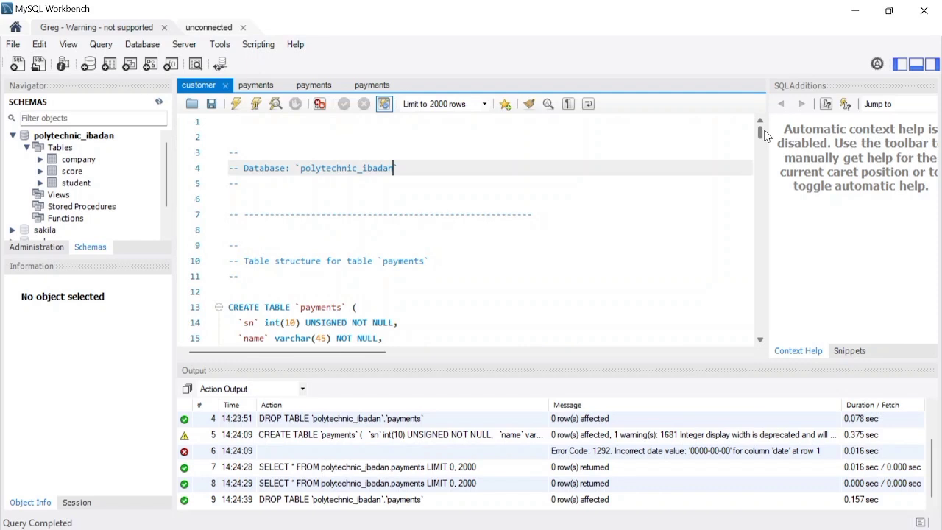
left_click(389, 278)
key("Down")
key("Down")
key("Down")
key("Down")
key("Down")
key("Down")
key("Down")
key("Down")
key("Down")
key("Down")
key("Down")
key("Down")
key("Down")
key("Down")
key("Down")
key("Down")
key("Down")
key("Down")
key("Down")
key("Down")
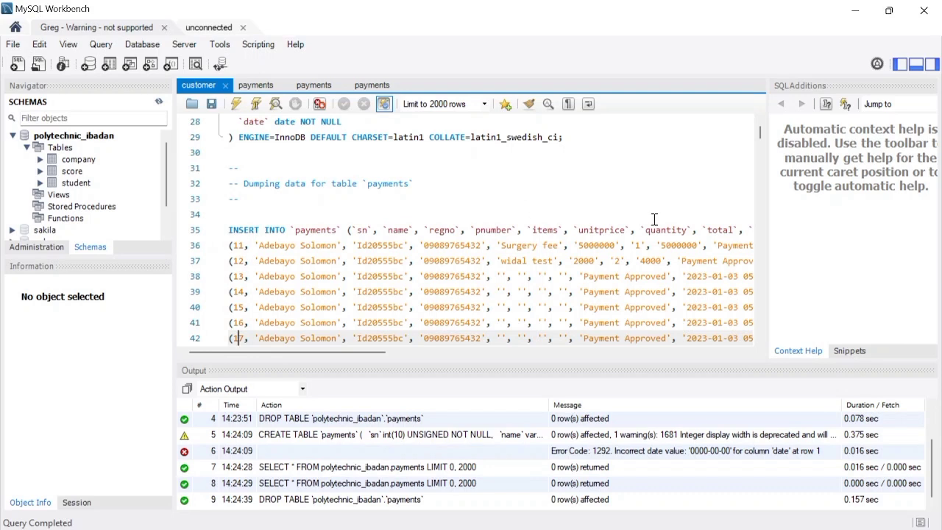
Step: Examine the trailing fields of the first payments row (sn 11), up to its clear and date values
left_click(650, 244)
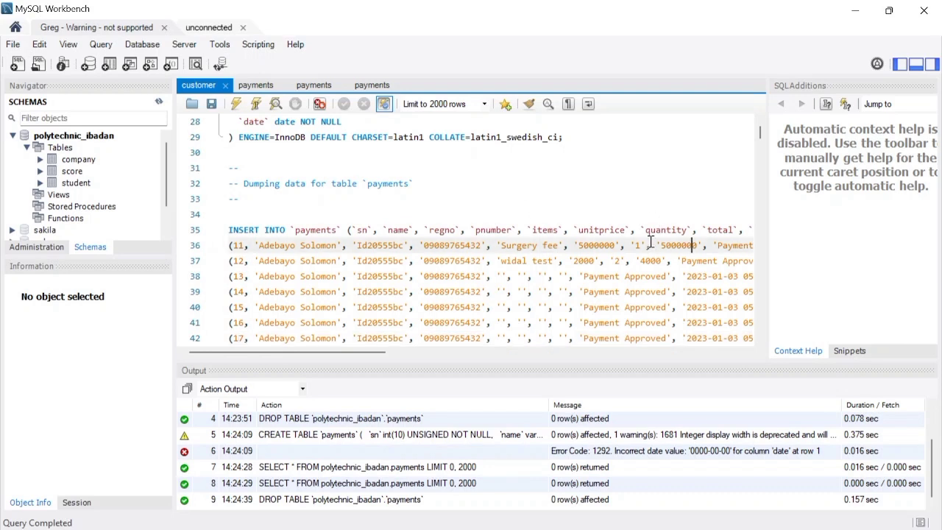
key("Right")
key("Right")
key("Right")
key("Right")
key("Right")
key("Right")
key("Right")
key("Right")
key("Right")
key("Right")
key("Right")
key("Right")
key("Right")
key("Right")
key("Right")
key("Right")
key("Right")
key("Right")
key("Right")
key("Right")
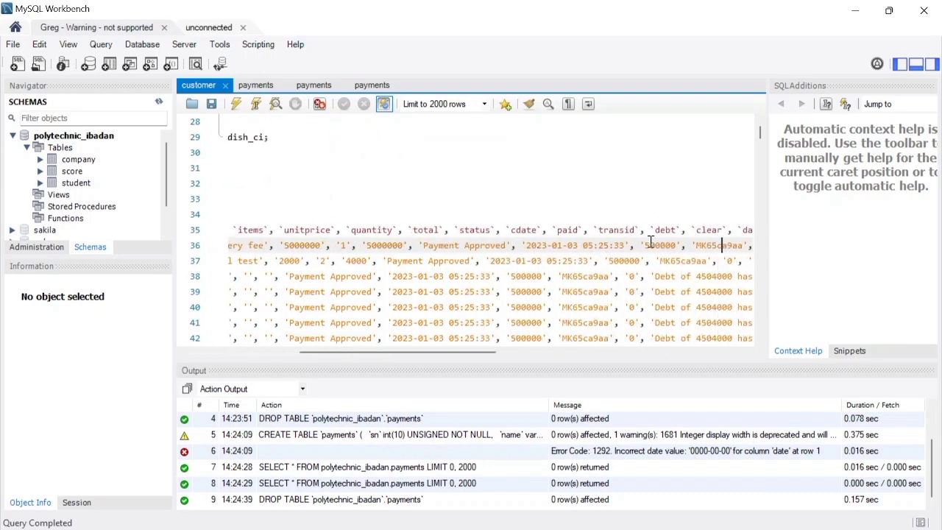
key("Right")
key("Right")
key("Right")
key("Right")
key("Right")
key("Right")
key("Right")
key("Right")
key("Right")
key("Right")
key("Right")
key("Right")
key("Right")
key("Right")
key("Right")
key("Right")
key("Right")
key("Right")
key("Right")
key("Right")
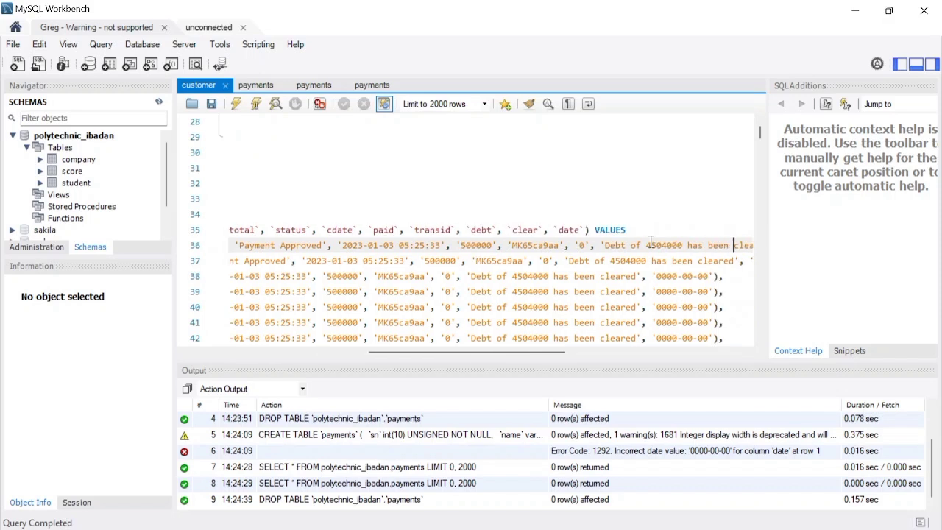
key("Right")
key("Right")
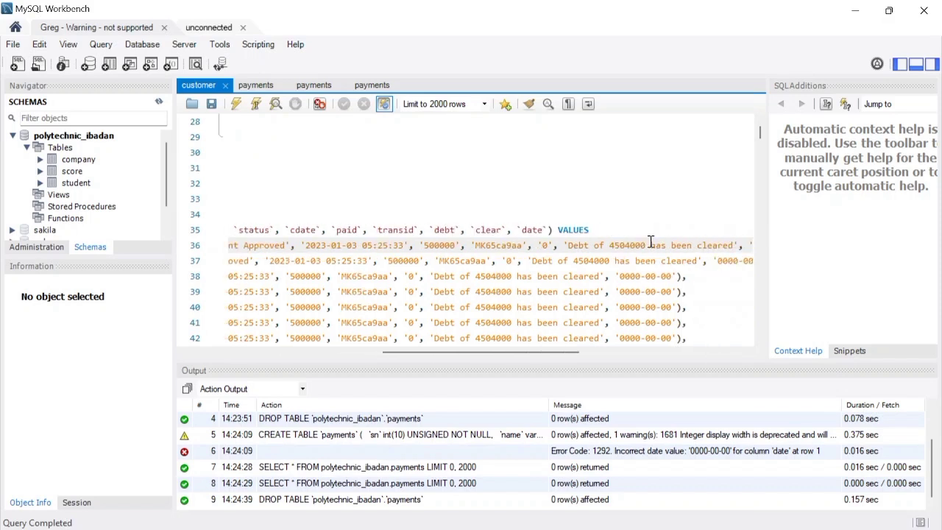
Step: Examine the date value at the end of the second payments row (sn 12)
left_click(727, 256)
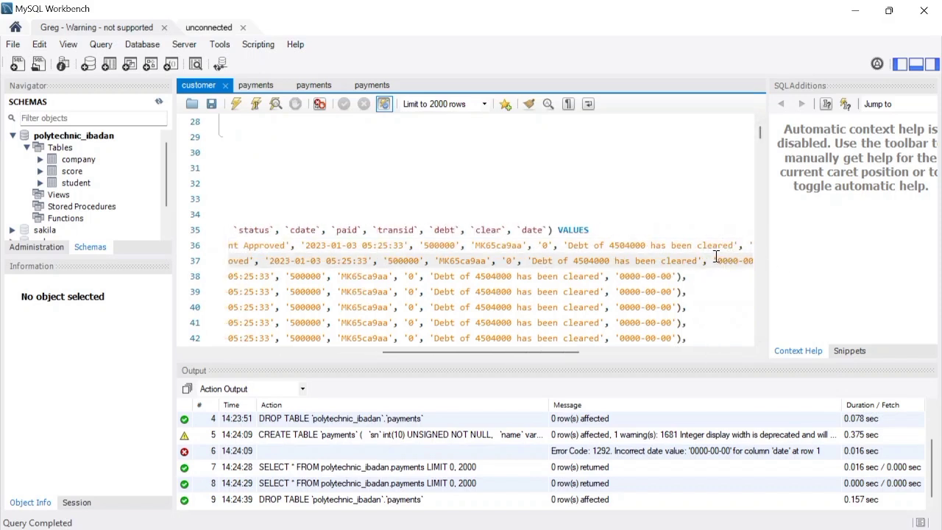
key("Right")
key("Right")
key("Right")
key("Right")
key("Right")
key("Right")
key("Right")
key("Right")
key("Right")
key("Right")
key("Right")
key("Right")
key("Right")
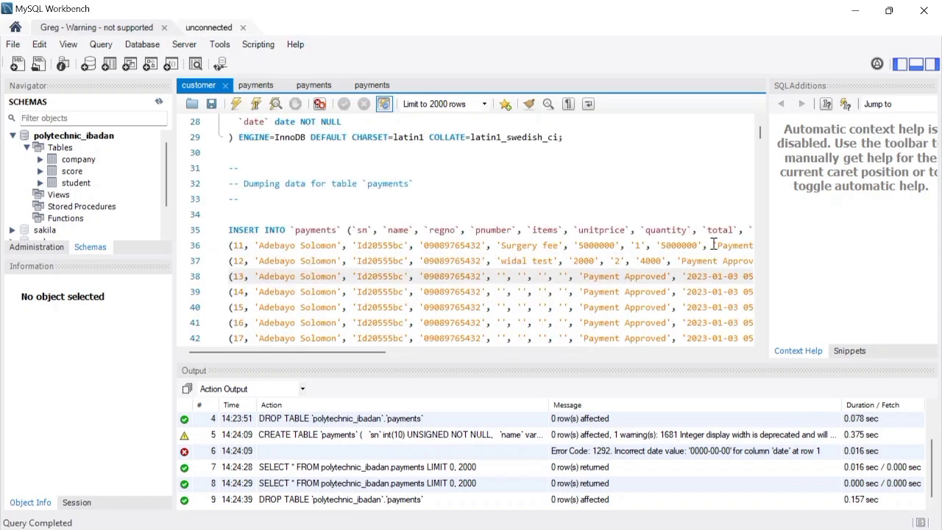
key("Left")
key("Left")
key("Left")
key("Left")
key("Left")
key("Left")
key("Left")
key("Left")
key("Left")
key("Left")
key("Left")
key("Left")
key("Left")
key("Left")
key("Left")
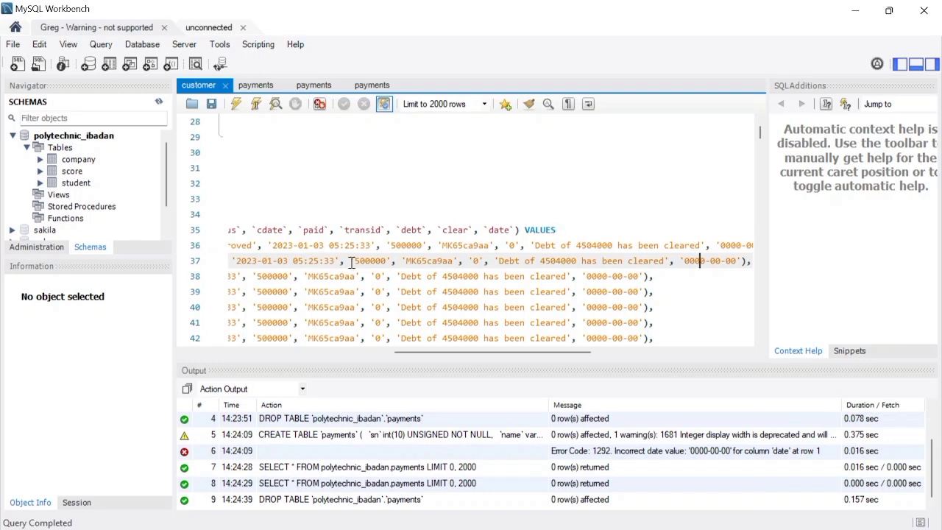
Step: Trace the second payments row (sn 12) back from its final date value to its name field at the start
key("Left")
key("Left")
key("Left")
key("Left")
key("Left")
key("Left")
key("Left")
key("Left")
key("Left")
key("Left")
key("Left")
key("Left")
key("Left")
key("Left")
key("Left")
key("Left")
key("Left")
key("Left")
key("Left")
key("Left")
key("Left")
key("Left")
key("Left")
key("Left")
key("Left")
key("Left")
key("Left")
key("Left")
key("Left")
key("Left")
key("Left")
key("Left")
key("Left")
key("Left")
key("Left")
key("Left")
key("Left")
key("Left")
key("Left")
key("Left")
key("Left")
key("Left")
key("Left")
key("Left")
key("Left")
key("Left")
key("Left")
key("Left")
key("Left")
key("Left")
key("Left")
key("Left")
key("Left")
key("Left")
key("Left")
key("Left")
key("Left")
key("Left")
key("Left")
key("Left")
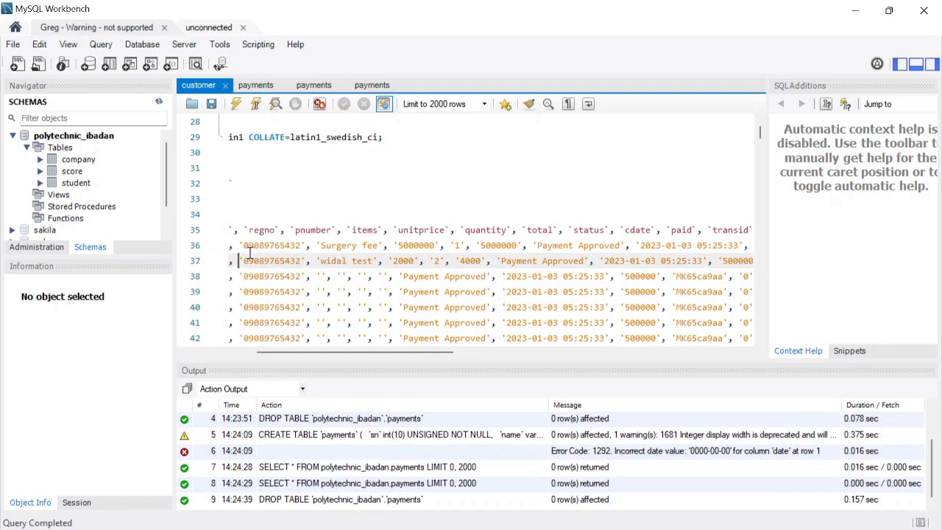
key("Left")
key("Left")
key("Left")
key("Left")
key("Left")
key("Left")
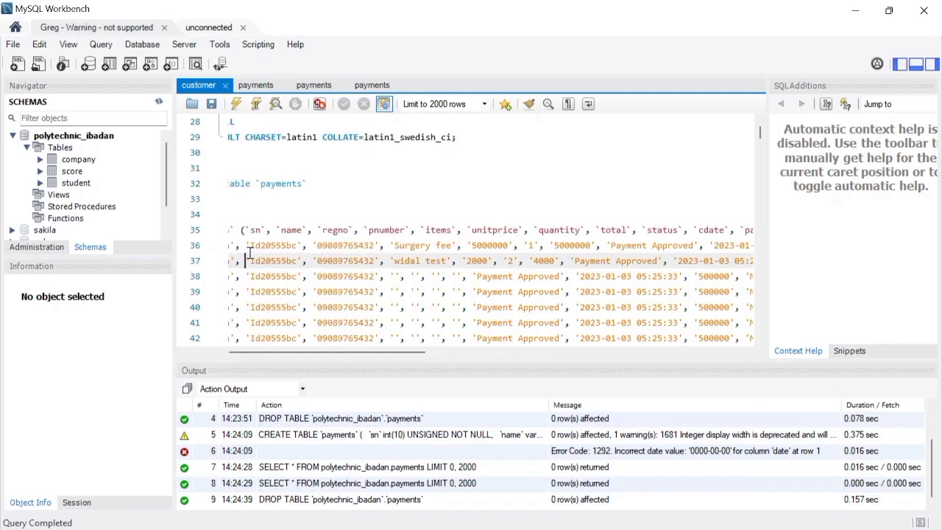
key("Left")
key("Left")
key("Left")
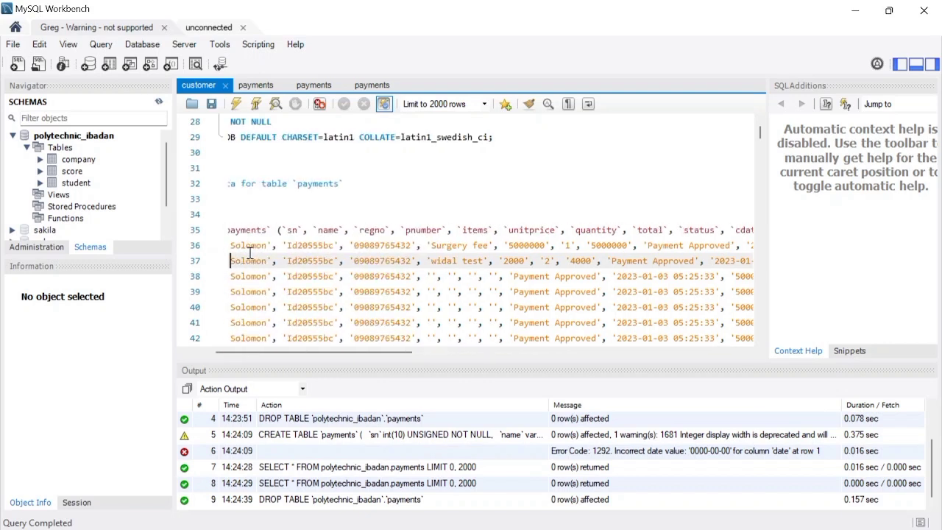
key("Left")
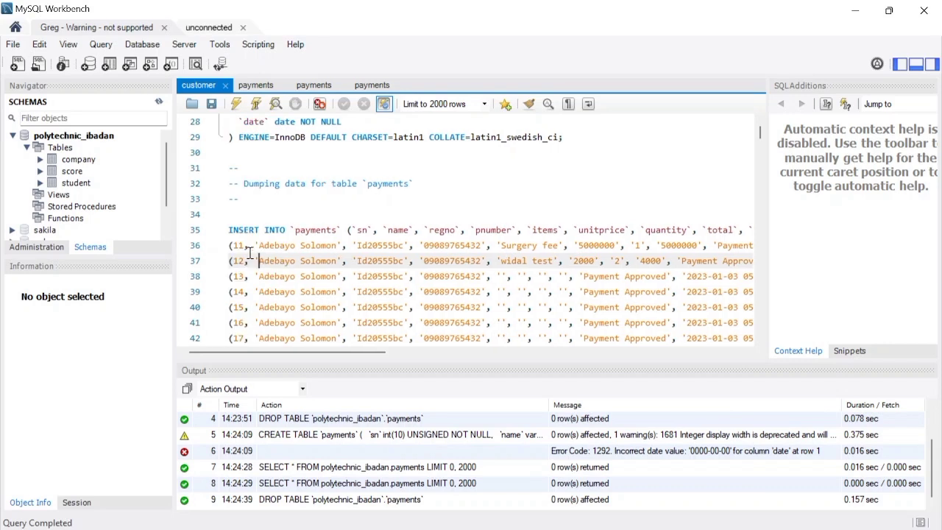
Step: Select the payments data rows from sn 11 down through sn 168 and check their trailing date values
left_click(223, 248)
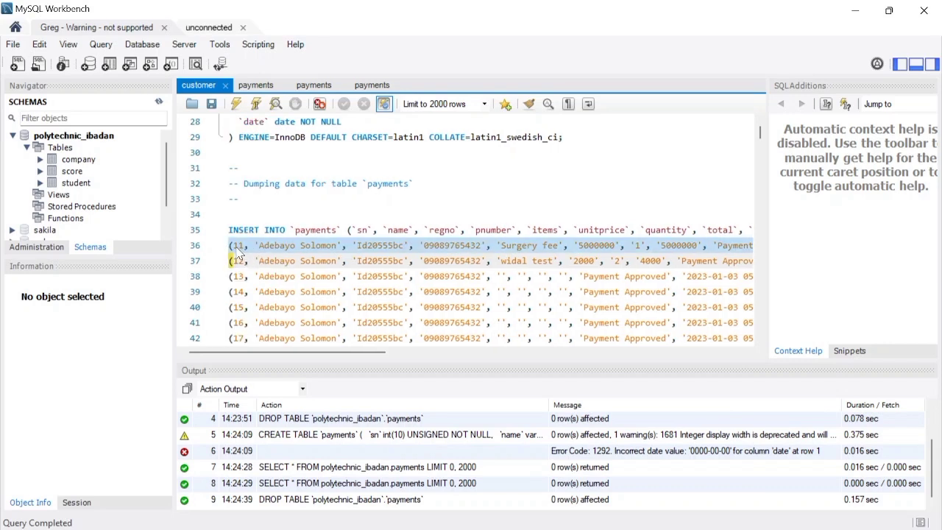
left_click(237, 246)
key("Home")
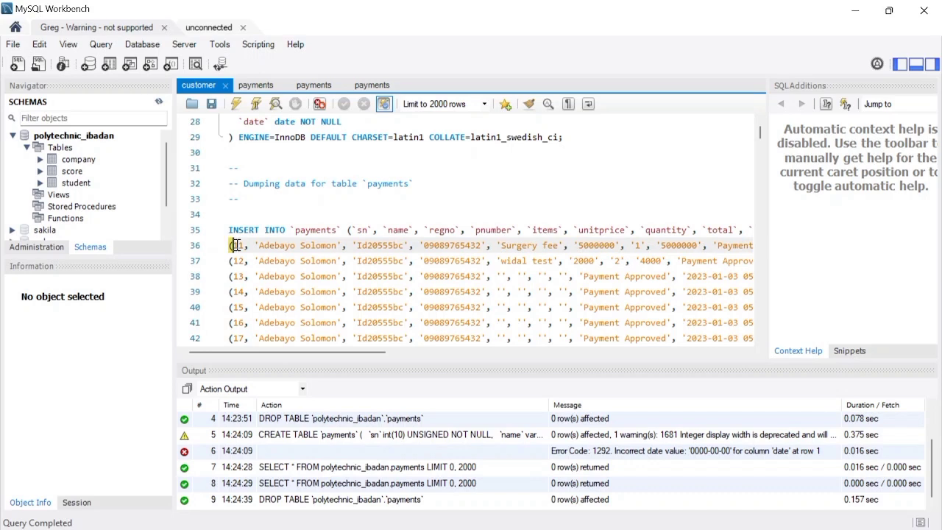
key("shift+Down")
key("shift+Down")
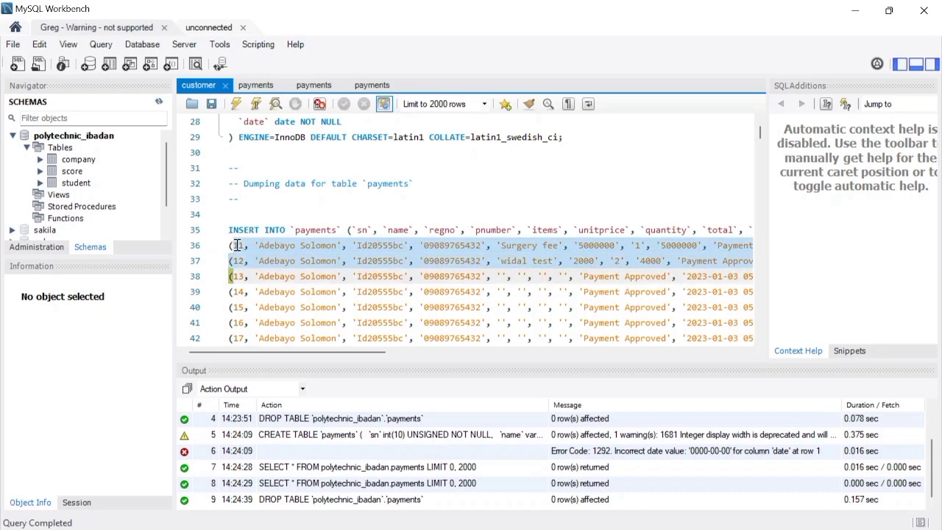
key("Left")
key("Left")
key("shift+Down")
key("shift+Down")
key("shift+Down")
key("shift+Down")
key("shift+Down")
key("shift+Down")
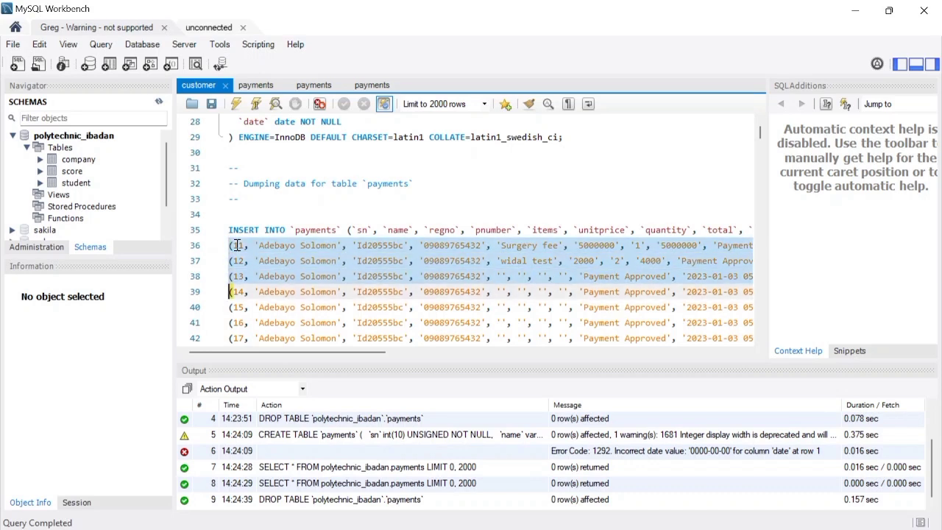
key("shift+Down")
key("shift+Down")
key("shift+Down")
key("shift+Down")
key("shift+Down")
key("shift+Down")
key("shift+Down")
key("shift+Down")
key("shift+Down")
key("shift+Down")
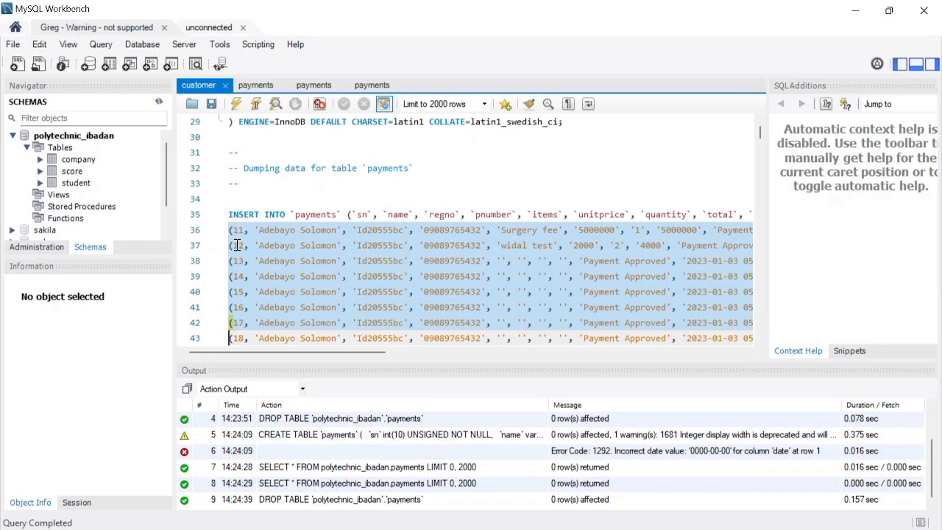
key("shift+Down")
key("shift+Down")
key("shift+Down")
key("shift+Down")
key("shift+Down")
key("shift+Down")
key("shift+Down")
key("shift+Down")
key("shift+Down")
key("shift+Down")
key("shift+Down")
key("shift+Down")
key("shift+Down")
key("shift+Down")
key("shift+Down")
key("shift+Down")
key("shift+Down")
key("shift+Down")
key("shift+Down")
key("shift+Down")
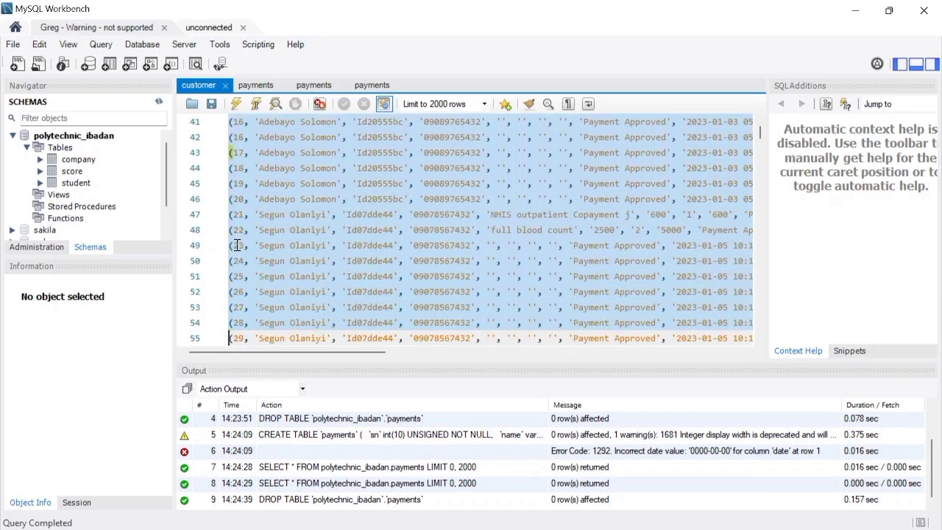
key("shift+Down")
key("shift+Down")
key("shift+Down")
key("shift+Down")
key("shift+Down")
key("shift+Down")
key("shift+Down")
key("shift+Down")
key("shift+Down")
key("shift+Down")
key("shift+Down")
key("shift+Down")
key("shift+Down")
key("shift+Down")
key("shift+Down")
key("shift+Down")
key("shift+Down")
key("shift+Down")
key("shift+Down")
key("shift+Down")
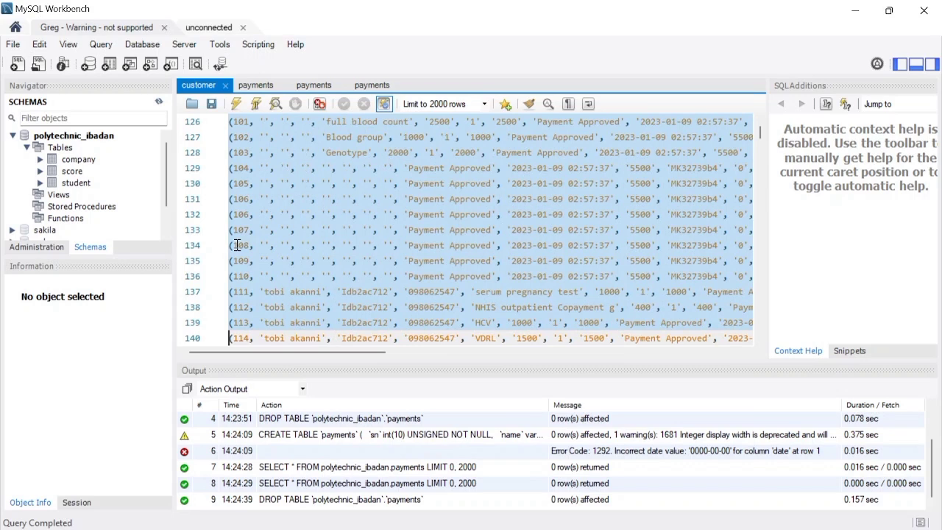
key("shift+Down")
key("shift+Down")
key("shift+Down")
key("shift+Down")
key("shift+Down")
key("shift+Down")
key("shift+Down")
key("shift+Down")
key("shift+Down")
key("shift+Down")
key("shift+Down")
key("shift+Down")
key("shift+Down")
key("shift+Down")
key("shift+Down")
key("shift+Down")
key("shift+Down")
key("shift+Down")
key("shift+Down")
key("shift+Down")
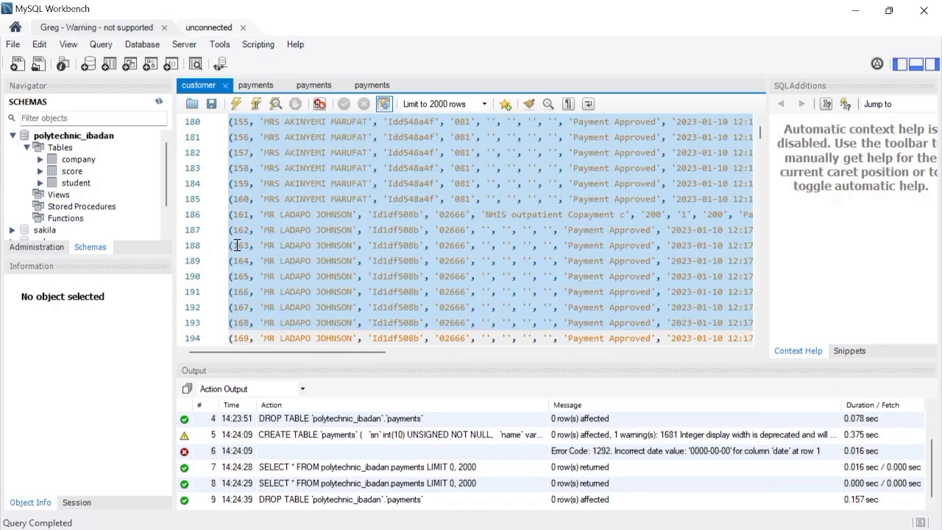
left_click_drag(278, 352, 422, 352)
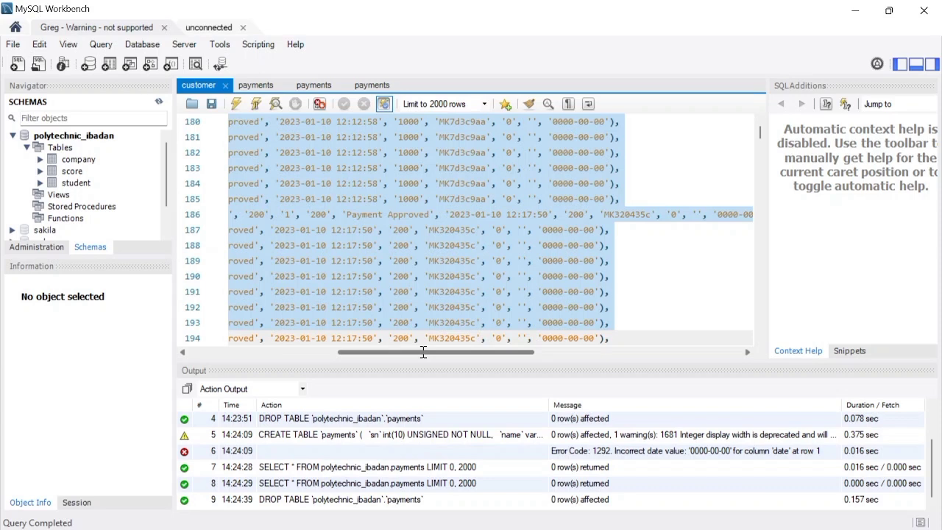
Step: Extend the selection of payments data rows down to the row with sn 349 and check the trailing date values there
key("shift+Down")
key("shift+Down")
key("shift+Down")
key("shift+Down")
key("shift+Down")
key("shift+Down")
key("shift+Down")
key("shift+Down")
key("shift+Down")
key("shift+Down")
key("shift+Down")
key("shift+Down")
key("shift+Down")
key("shift+Down")
key("shift+Down")
key("shift+Down")
key("shift+Down")
key("shift+Down")
key("shift+Down")
key("shift+Down")
key("shift+Down")
key("shift+Down")
key("shift+Down")
key("shift+Down")
key("shift+Down")
key("shift+Down")
key("shift+Down")
key("shift+Down")
key("shift+Down")
key("shift+Down")
key("shift+Down")
key("shift+Down")
key("shift+Down")
key("shift+Down")
key("shift+Down")
key("shift+Down")
key("shift+Down")
key("shift+Down")
key("shift+Down")
key("shift+Down")
key("shift+Down")
key("shift+Down")
key("shift+Down")
key("shift+Down")
key("shift+Down")
key("shift+Down")
key("shift+Down")
key("shift+Down")
key("shift+Down")
key("shift+Down")
key("shift+Down")
key("shift+Down")
key("shift+Down")
key("shift+Down")
key("shift+Down")
key("shift+Down")
key("shift+Down")
key("shift+Down")
key("shift+Down")
key("shift+Down")
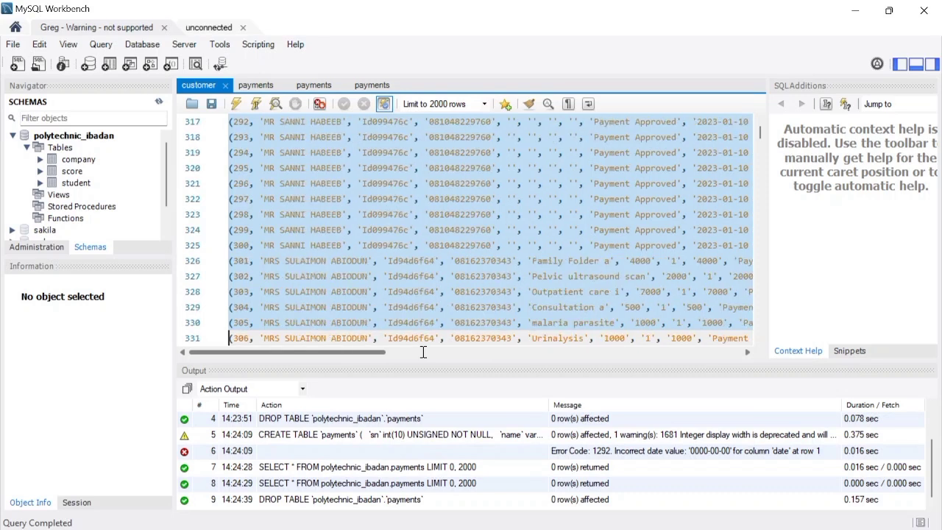
key("shift+Down")
key("shift+Down")
key("shift+Down")
key("shift+Down")
key("shift+Down")
key("shift+Down")
key("shift+Down")
key("shift+Down")
key("shift+Down")
key("shift+Down")
key("shift+Down")
key("shift+Down")
key("shift+Down")
key("shift+Down")
key("shift+Down")
key("shift+Down")
key("shift+Down")
key("shift+Down")
key("shift+Down")
key("shift+Down")
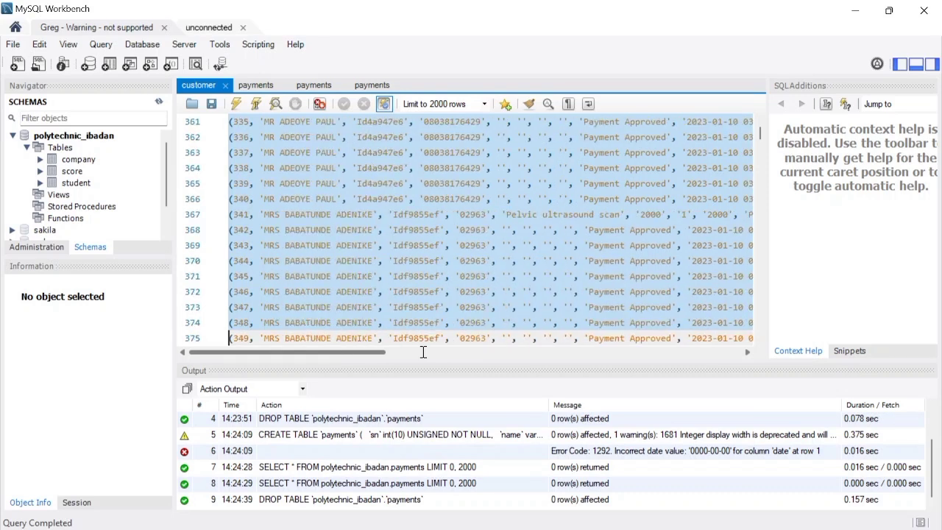
left_click_drag(384, 349, 607, 355)
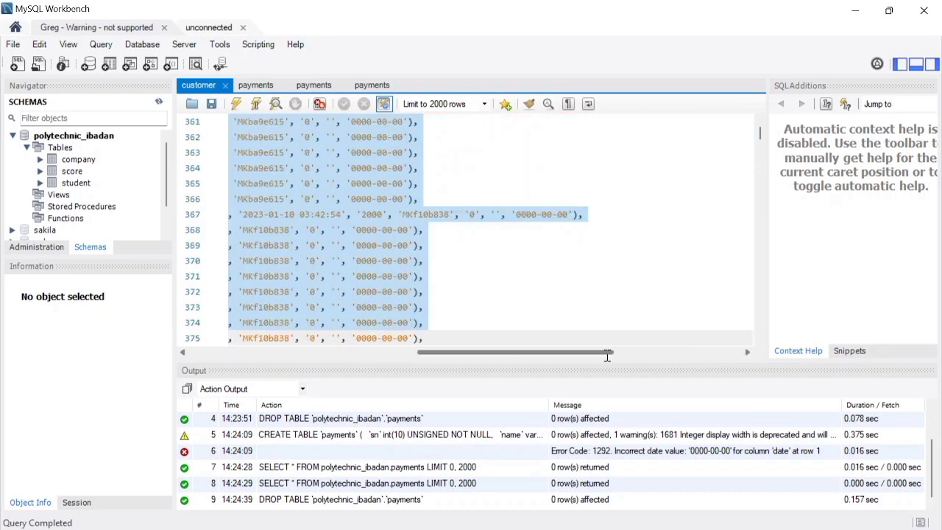
Step: Extend the selection of payments data rows down through sn 497 and delete all the selected rows from the INSERT statement
key("shift+Down")
key("shift+Down")
key("shift+Down")
key("shift+Down")
key("shift+Down")
key("shift+Down")
key("shift+Down")
key("shift+Down")
key("shift+Down")
key("shift+Down")
key("shift+Down")
key("shift+Down")
key("shift+Down")
key("shift+Down")
key("shift+Down")
key("shift+Down")
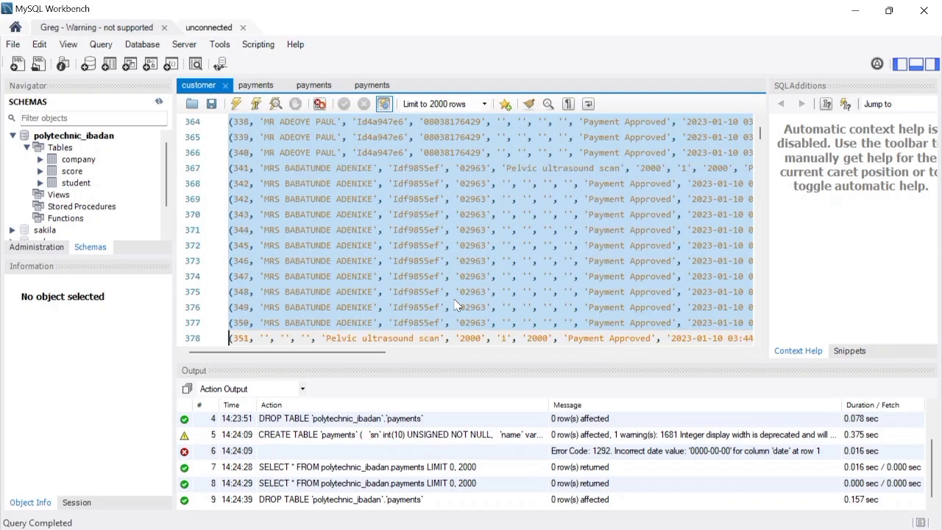
key("shift+Down")
key("shift+Down")
key("shift+Down")
key("shift+Down")
key("shift+Down")
key("shift+Down")
key("shift+Down")
key("shift+Down")
key("shift+Down")
key("shift+Down")
key("shift+Down")
key("shift+Down")
key("shift+Down")
key("shift+Down")
key("shift+Down")
key("shift+Down")
key("shift+Down")
key("shift+Down")
key("shift+Down")
key("shift+Down")
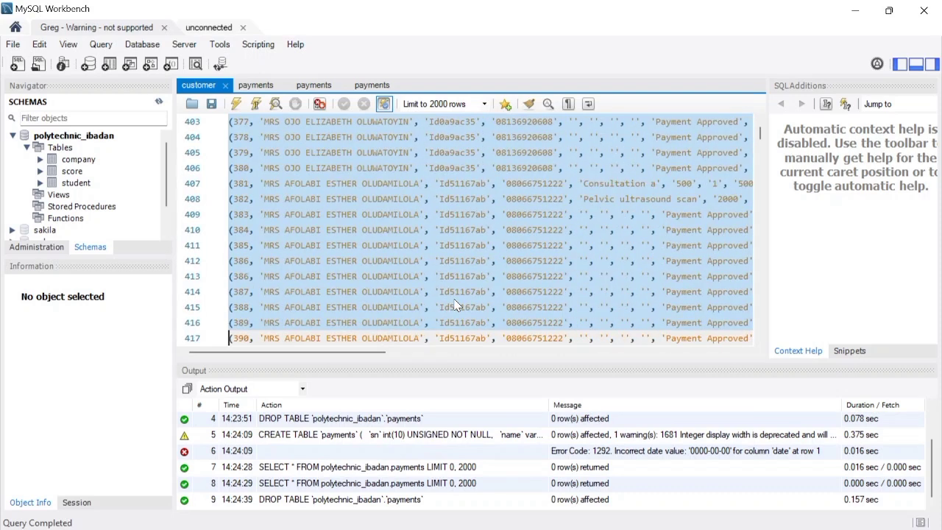
key("shift+Down")
key("shift+Down")
key("shift+Down")
key("shift+Down")
key("shift+Down")
key("shift+Down")
key("shift+Down")
key("shift+Down")
key("shift+Down")
key("shift+Down")
key("shift+Down")
key("shift+Down")
key("shift+Down")
key("shift+Down")
key("shift+Down")
key("shift+Down")
key("shift+Down")
key("shift+Down")
key("shift+Down")
key("shift+Down")
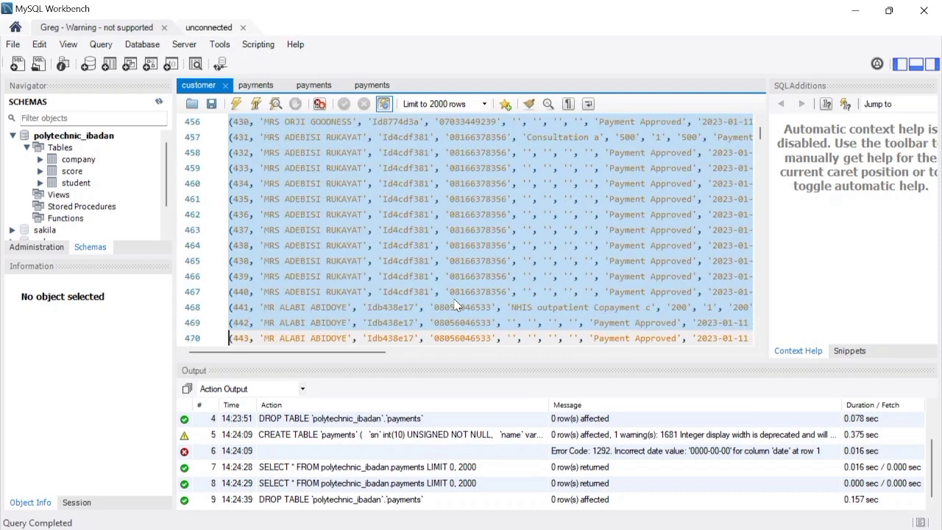
key("shift+Down")
key("shift+Down")
key("shift+Down")
key("shift+Down")
key("shift+Down")
key("shift+Down")
key("shift+Down")
key("shift+Down")
key("shift+Down")
key("shift+Down")
key("shift+Down")
key("shift+Down")
key("shift+Down")
key("shift+Down")
key("shift+Down")
key("shift+Down")
key("shift+Down")
key("shift+Down")
key("shift+Down")
key("shift+Down")
key("shift+Down")
key("shift+Down")
key("shift+Down")
key("shift+Down")
key("shift+Down")
key("shift+Down")
key("shift+Down")
key("shift+Down")
key("shift+Down")
key("shift+Down")
key("shift+Down")
key("shift+Down")
key("shift+Down")
key("shift+Down")
key("shift+Down")
key("shift+Down")
key("shift+Down")
key("shift+Down")
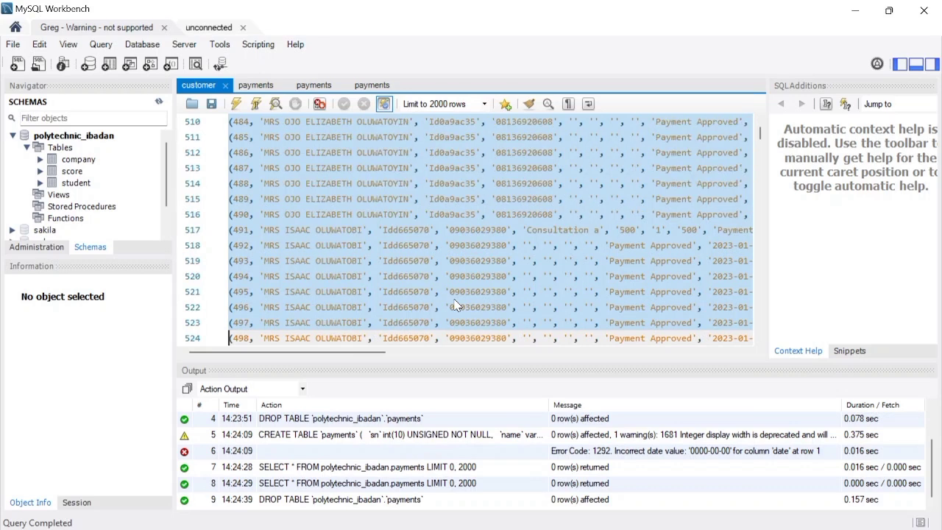
key("Delete")
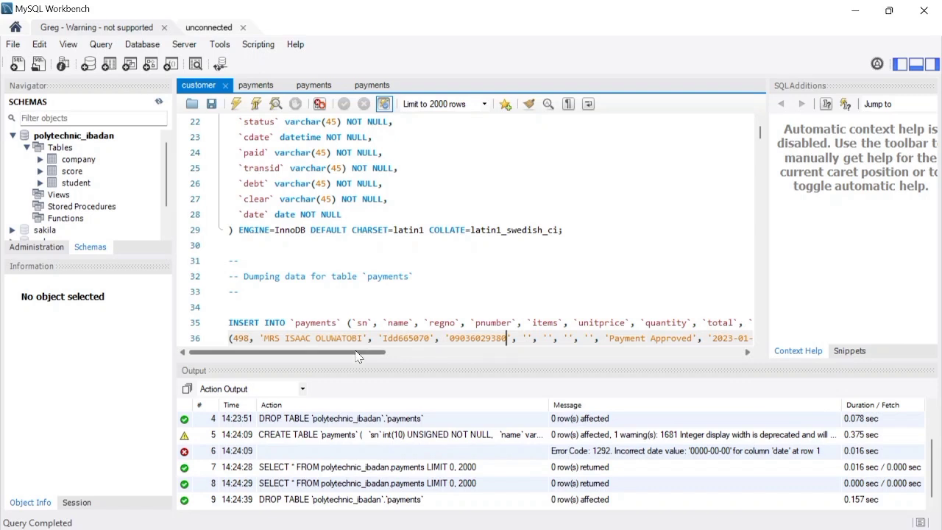
Step: Select the payments data rows from sn 498 down through sn 814 and delete them from the INSERT statement
left_click_drag(360, 357, 302, 362)
left_click(230, 338)
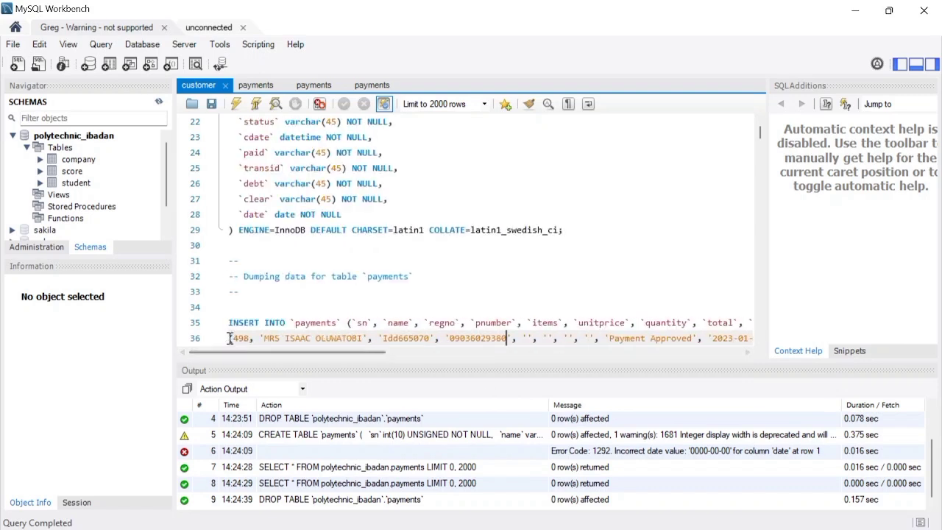
key("shift+Down")
key("shift+Down")
key("shift+Down")
key("shift+Down")
key("shift+Down")
key("shift+Down")
key("shift+Down")
key("shift+Down")
key("shift+Down")
key("shift+Down")
key("shift+Down")
key("shift+Down")
key("shift+Down")
key("shift+Down")
key("shift+Down")
key("shift+Down")
key("shift+Down")
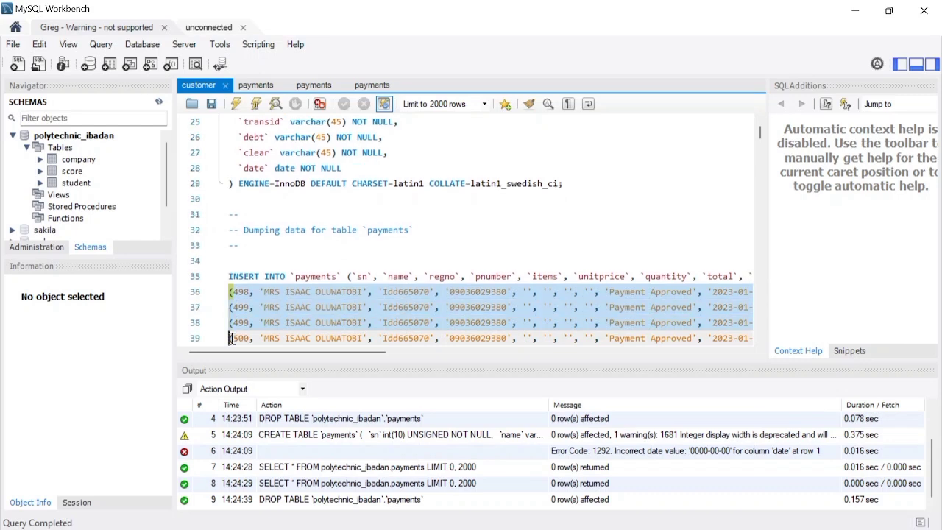
key("shift+Down")
key("shift+Down")
key("shift+Down")
key("shift+Down")
key("shift+Down")
key("shift+Down")
key("shift+Down")
key("shift+Down")
key("shift+Down")
key("shift+Down")
key("shift+Down")
key("shift+Down")
key("shift+Down")
key("shift+Down")
key("shift+Down")
key("shift+Down")
key("shift+Down")
key("shift+Down")
key("shift+Down")
key("shift+Down")
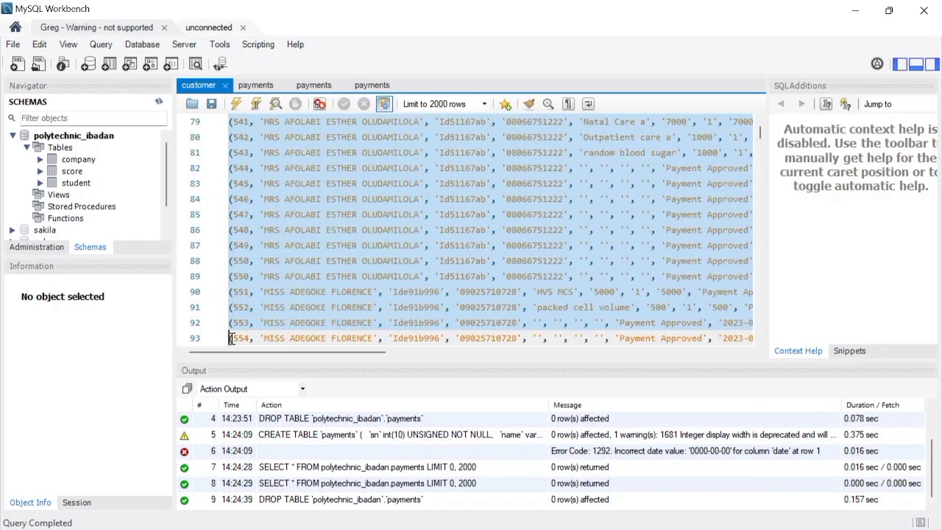
key("shift+Down")
key("shift+Down")
key("shift+Down")
key("shift+Down")
key("shift+Down")
key("shift+Down")
key("shift+Down")
key("shift+Down")
key("shift+Down")
key("shift+Down")
key("shift+Down")
key("shift+Down")
key("shift+Down")
key("shift+Down")
key("shift+Down")
key("shift+Down")
key("shift+Down")
key("shift+Down")
key("shift+Down")
key("shift+Down")
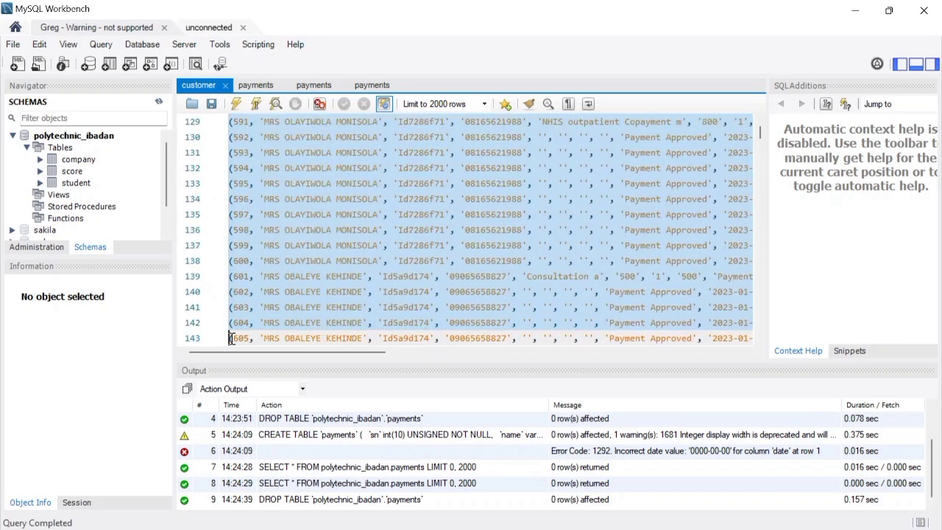
key("shift+Down")
key("shift+Down")
key("shift+Down")
key("shift+Down")
key("shift+Down")
key("shift+Down")
key("shift+Down")
key("shift+Down")
key("shift+Down")
key("shift+Down")
key("shift+Down")
key("shift+Down")
key("shift+Down")
key("shift+Down")
key("shift+Down")
key("shift+Down")
key("shift+Down")
key("shift+Down")
key("shift+Down")
key("shift+Down")
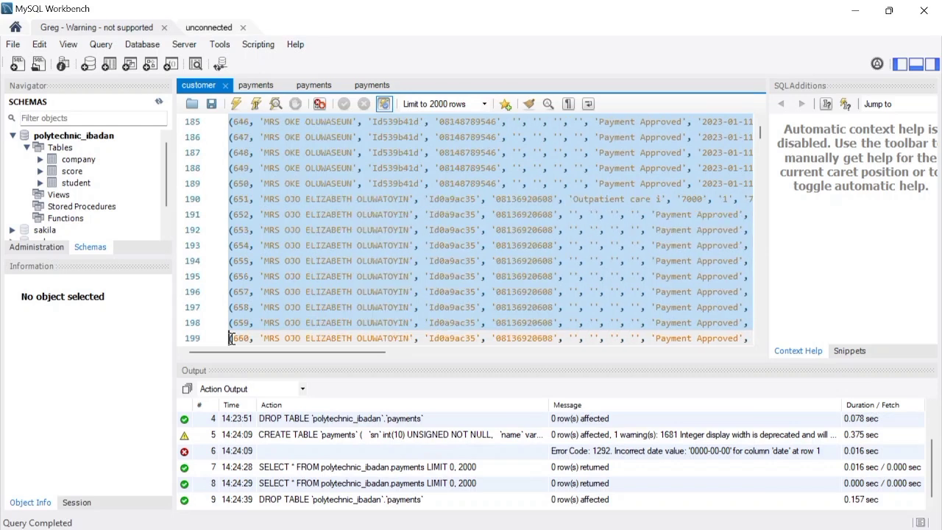
key("shift+Down")
key("shift+Down")
key("shift+Down")
key("shift+Down")
key("shift+Down")
key("shift+Down")
key("shift+Down")
key("shift+Down")
key("shift+Down")
key("shift+Down")
key("shift+Down")
key("shift+Down")
key("shift+Down")
key("shift+Down")
key("shift+Down")
key("shift+Down")
key("shift+Down")
key("shift+Down")
key("shift+Down")
key("shift+Down")
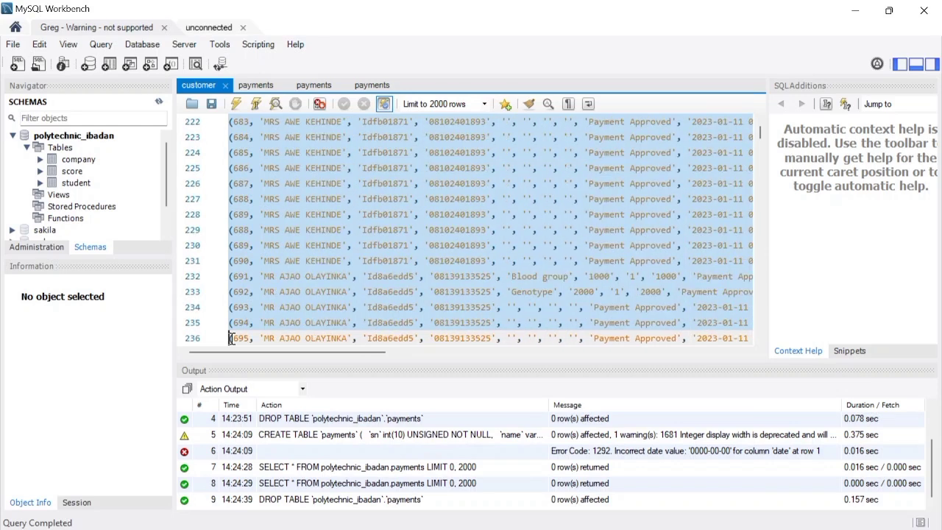
key("shift+Down")
key("shift+Down")
key("shift+Down")
key("shift+Down")
key("shift+Down")
key("shift+Down")
key("shift+Down")
key("shift+Down")
key("shift+Down")
key("shift+Down")
key("shift+Down")
key("shift+Down")
key("shift+Down")
key("shift+Down")
key("shift+Down")
key("shift+Down")
key("shift+Down")
key("shift+Down")
key("shift+Down")
key("shift+Down")
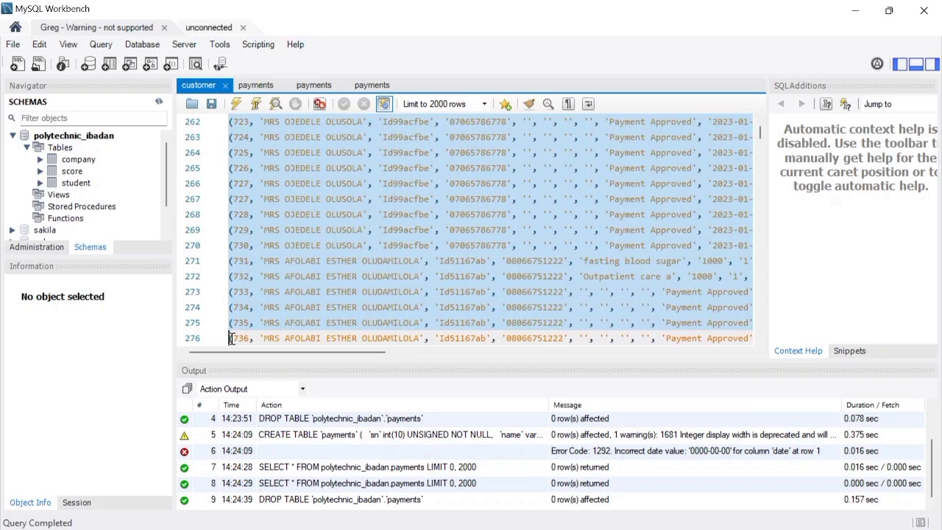
key("shift+Down")
key("shift+Down")
key("shift+Down")
key("shift+Down")
key("shift+Down")
key("shift+Down")
key("shift+Down")
key("shift+Down")
key("shift+Down")
key("shift+Down")
key("shift+Down")
key("shift+Down")
key("shift+Down")
key("shift+Down")
key("shift+Down")
key("shift+Down")
key("shift+Down")
key("shift+Down")
key("shift+Down")
key("shift+Down")
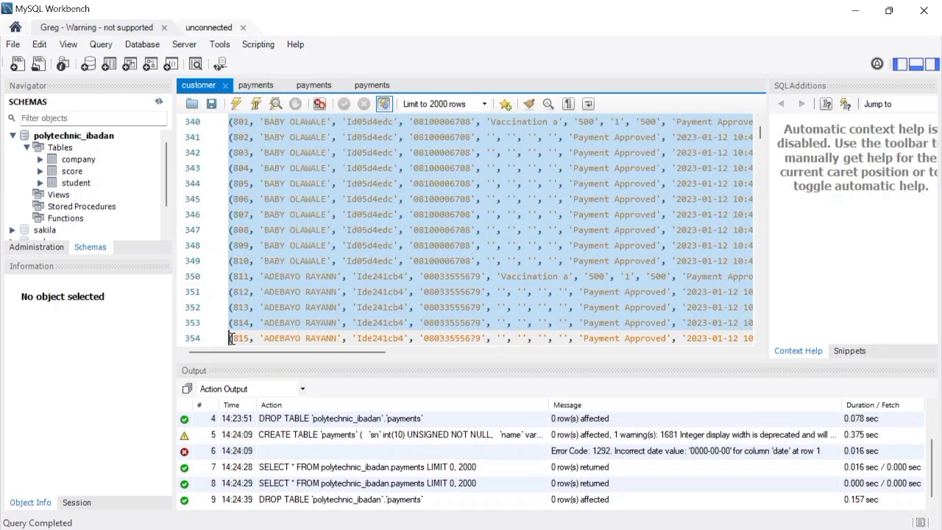
key("Delete")
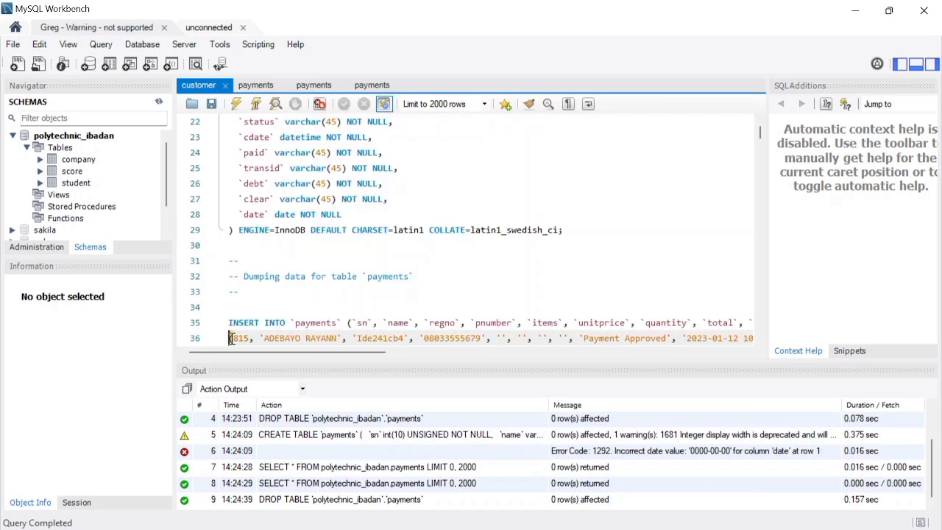
Step: Delete the payments data rows from sn 815 through sn 1146 and check the trailing date value of the row that follows
left_click_drag(381, 354, 575, 366)
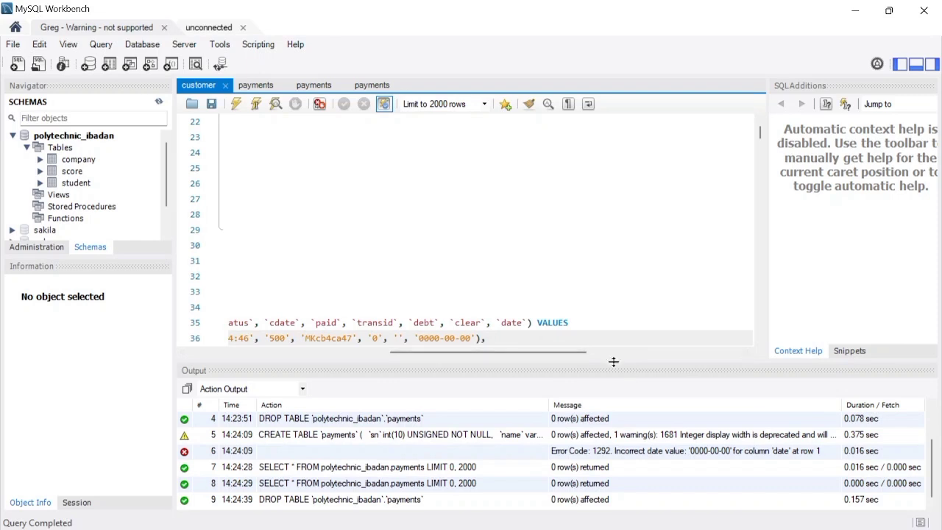
left_click_drag(515, 354, 233, 338)
key("Delete")
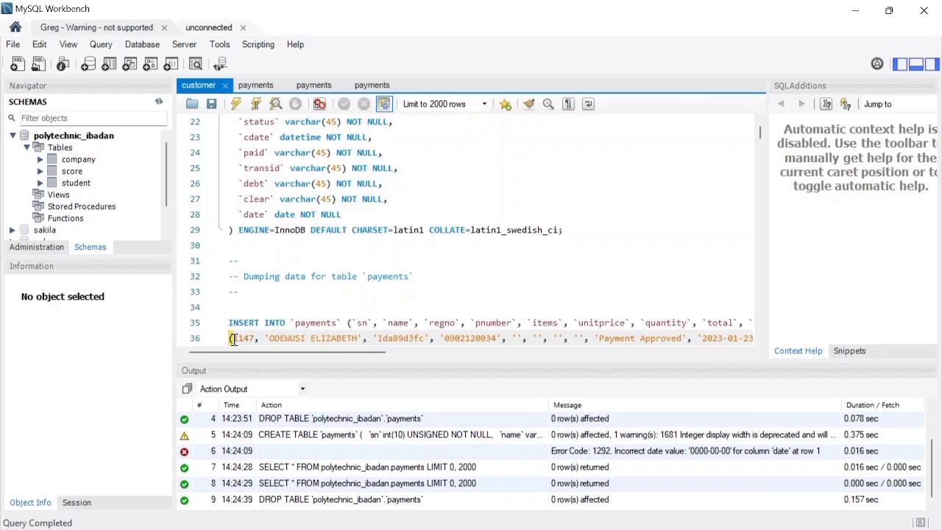
left_click_drag(270, 351, 441, 370)
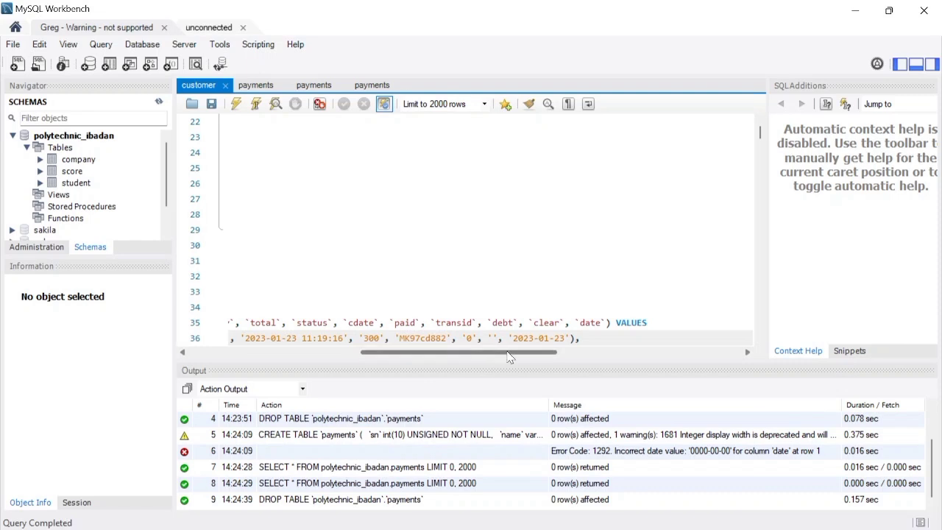
left_click(221, 351)
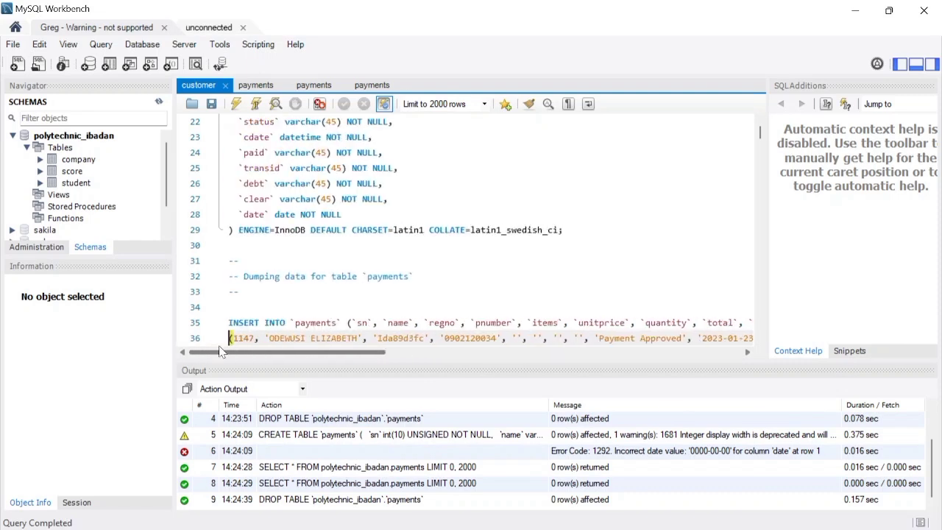
Step: Select the entire payments script and execute it, following the output log to its last entry
left_click(271, 214)
key("ctrl+a")
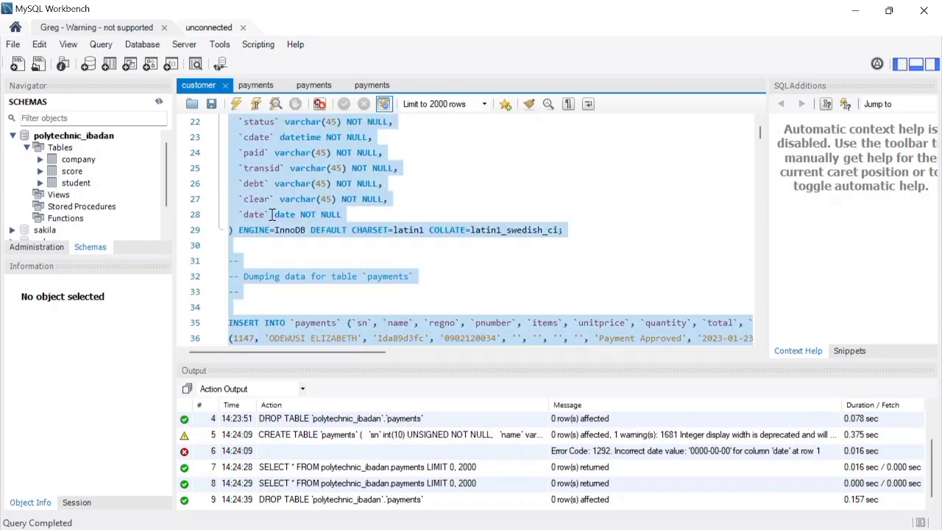
left_click(235, 104)
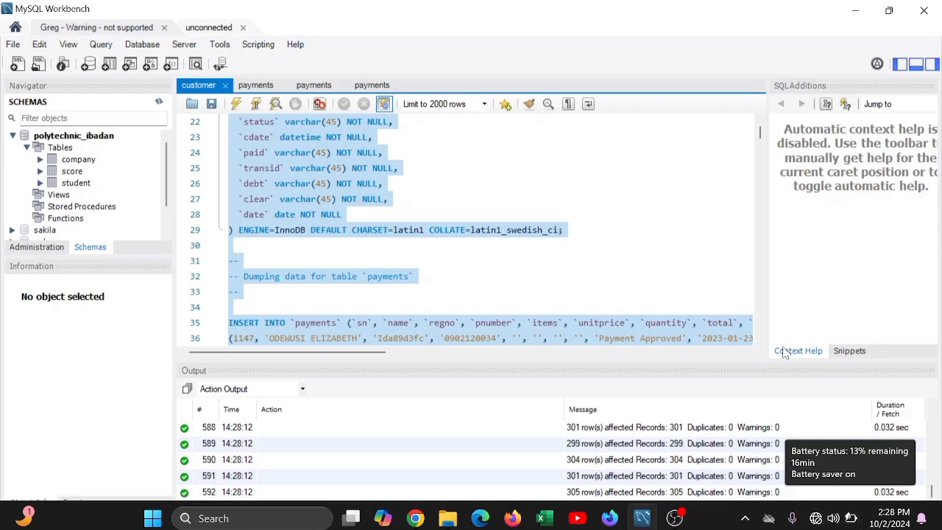
scroll(932, 497, "down", 1)
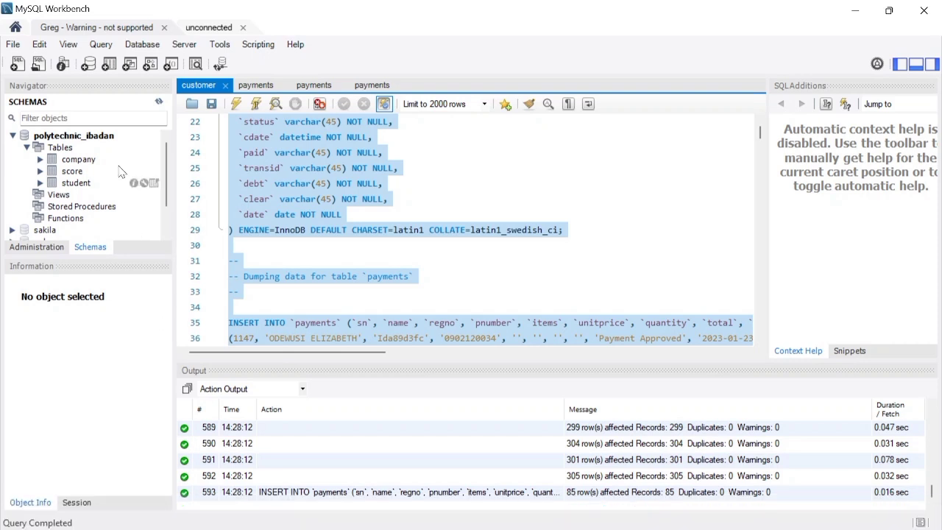
Step: Refresh the schema list, query all rows of the payments table and browse the results down to the last returned row
left_click(159, 102)
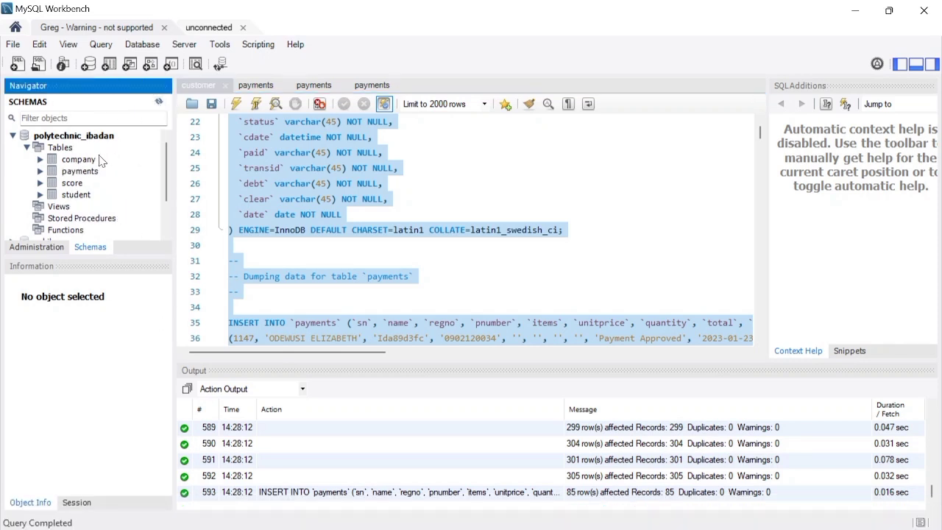
left_click(85, 171)
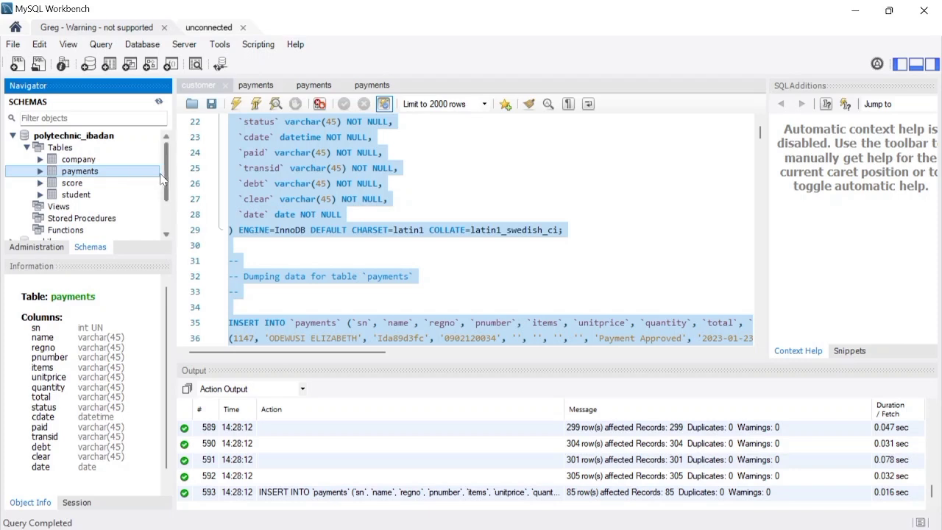
left_click(155, 171)
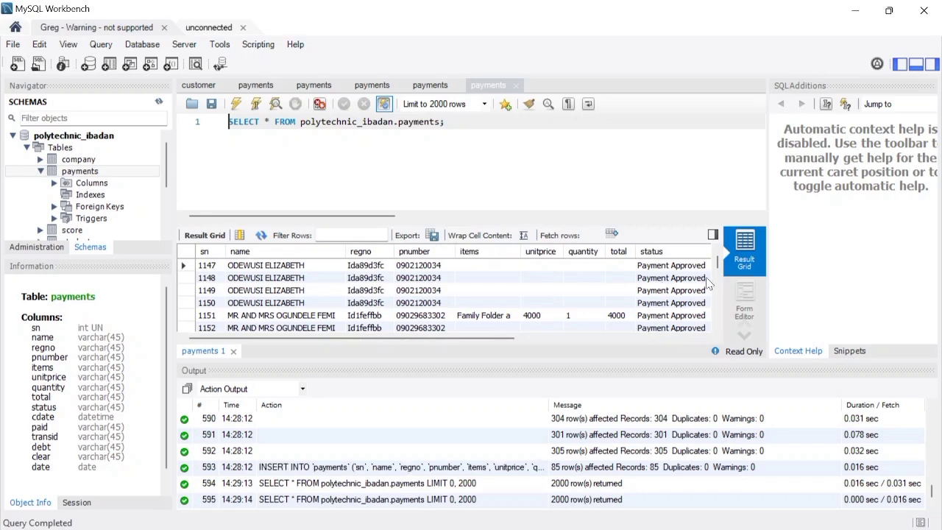
left_click_drag(718, 262, 722, 342)
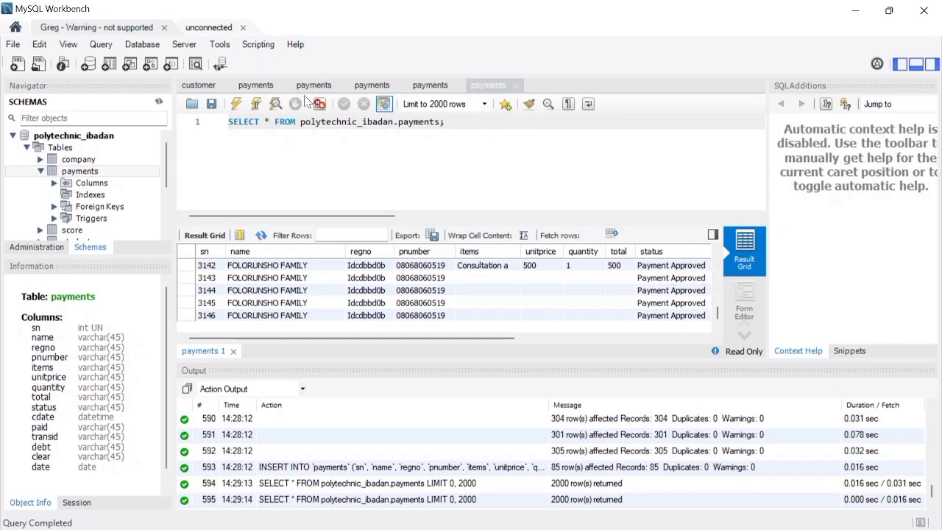
Step: Open a new, empty SQL query editor
left_click(13, 44)
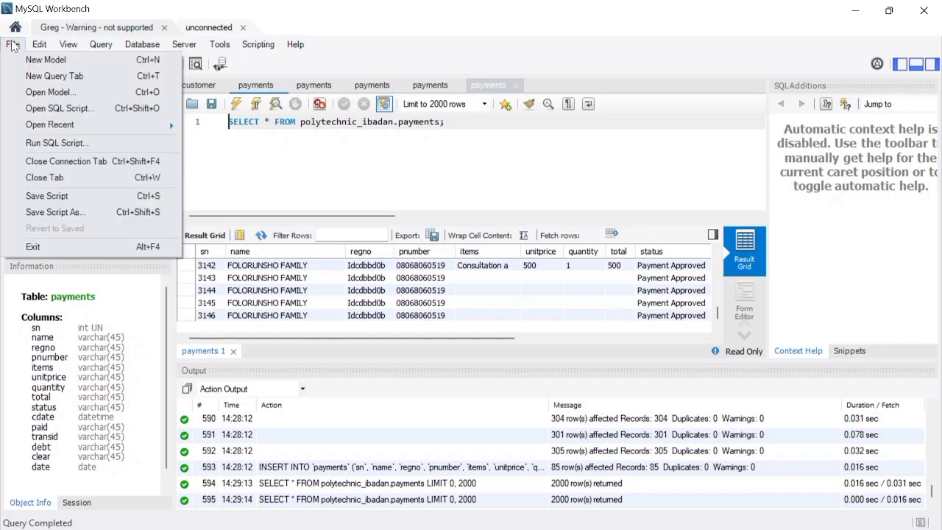
left_click(23, 46)
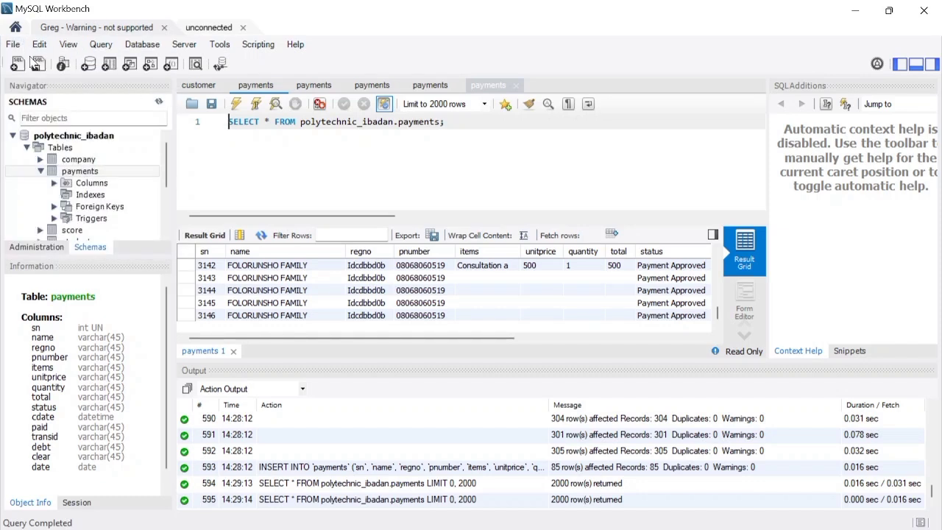
left_click(23, 68)
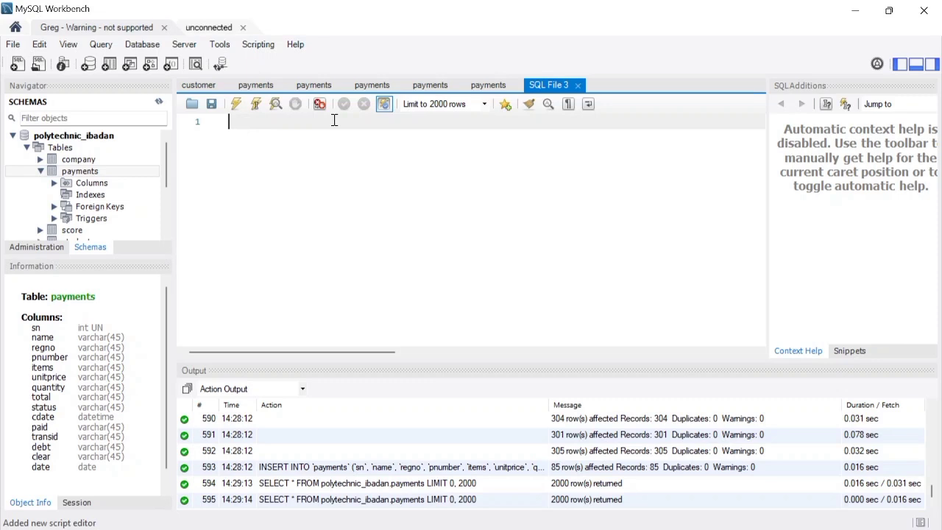
Step: Restore the MySQL Workbench window to a smaller size and minimize it to show the desktop
left_click(888, 11)
left_click(863, 8)
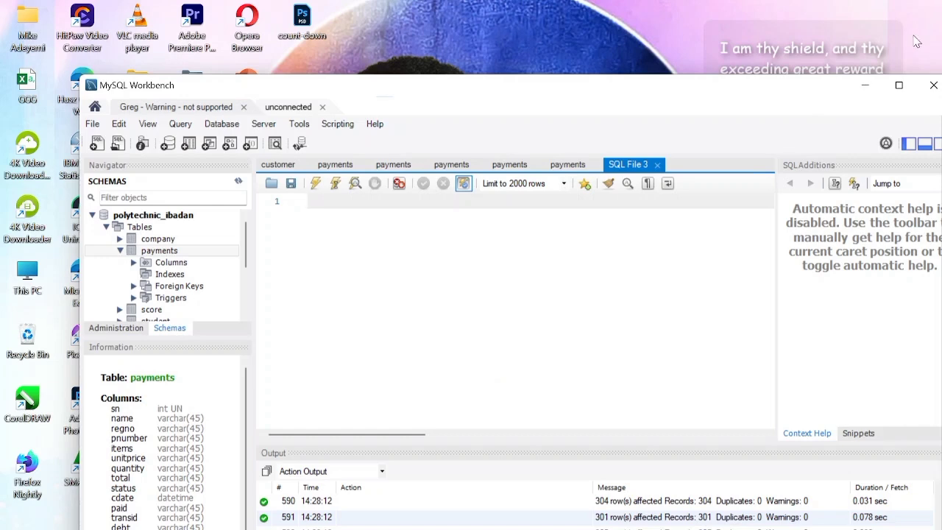
left_click(864, 85)
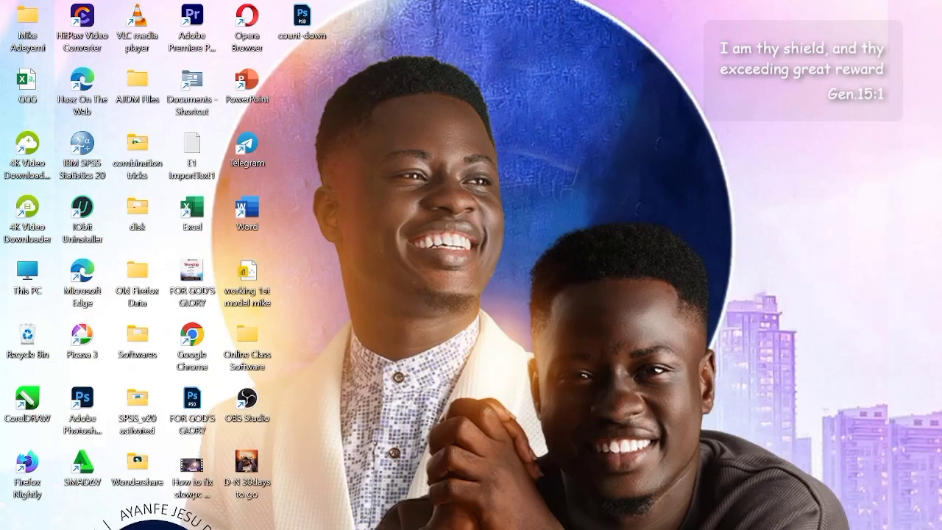
mouse_move(763, 527)
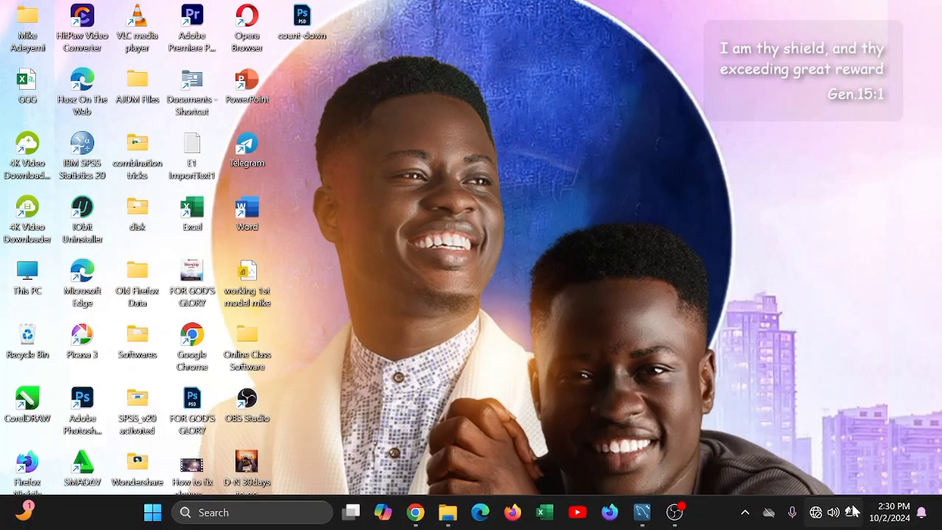
mouse_move(851, 513)
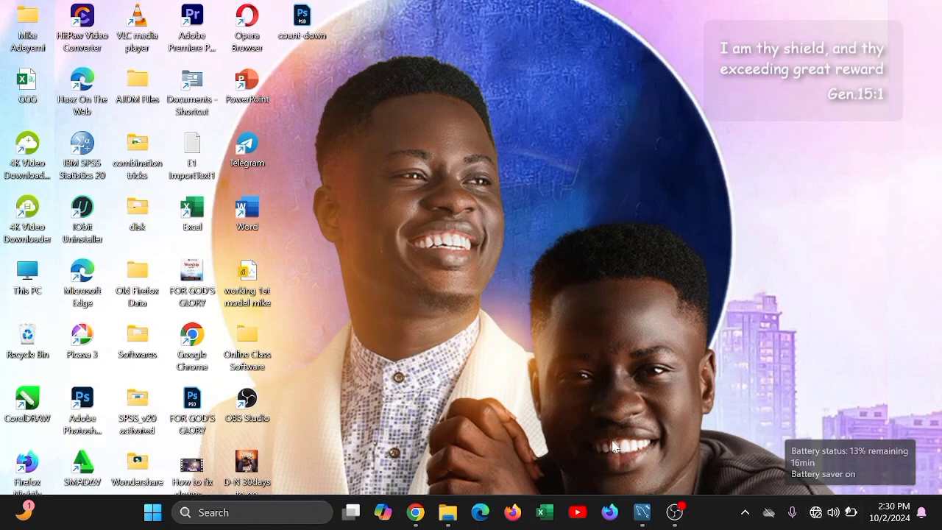
mouse_move(447, 520)
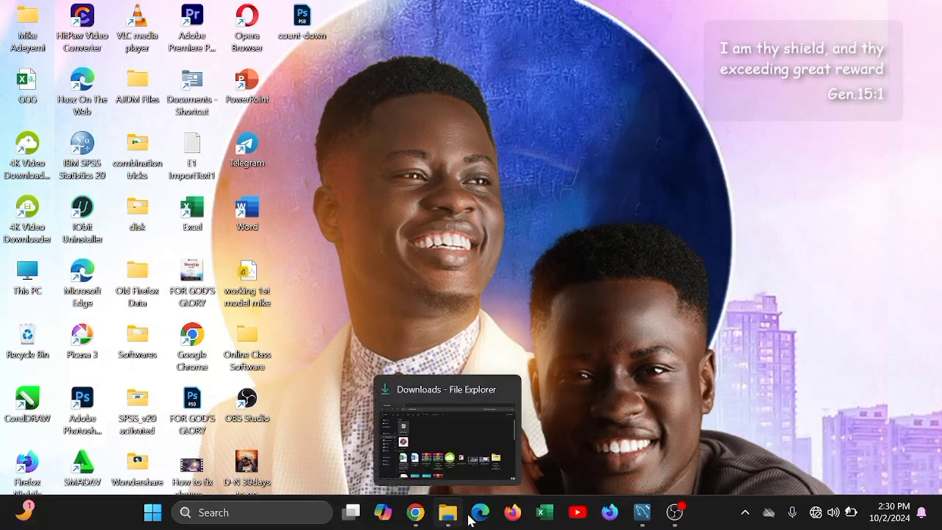
left_click(642, 512)
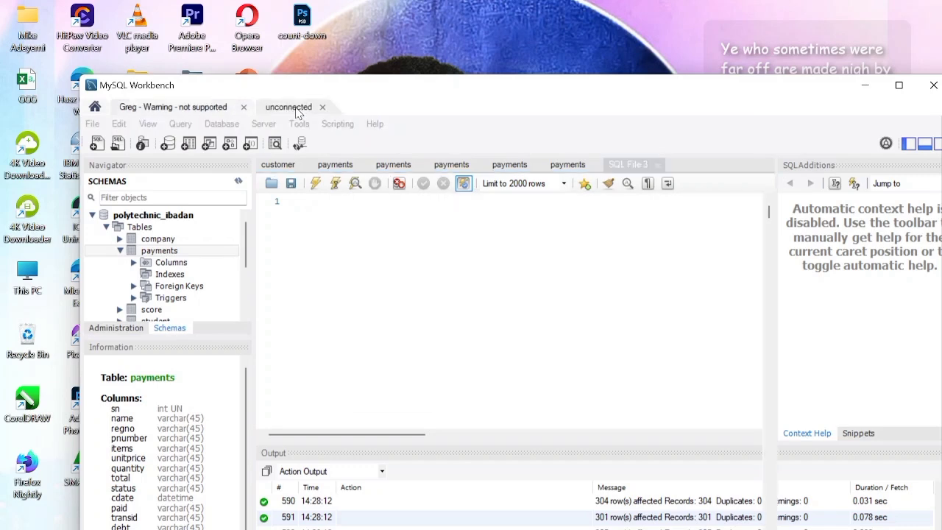
left_click(375, 244)
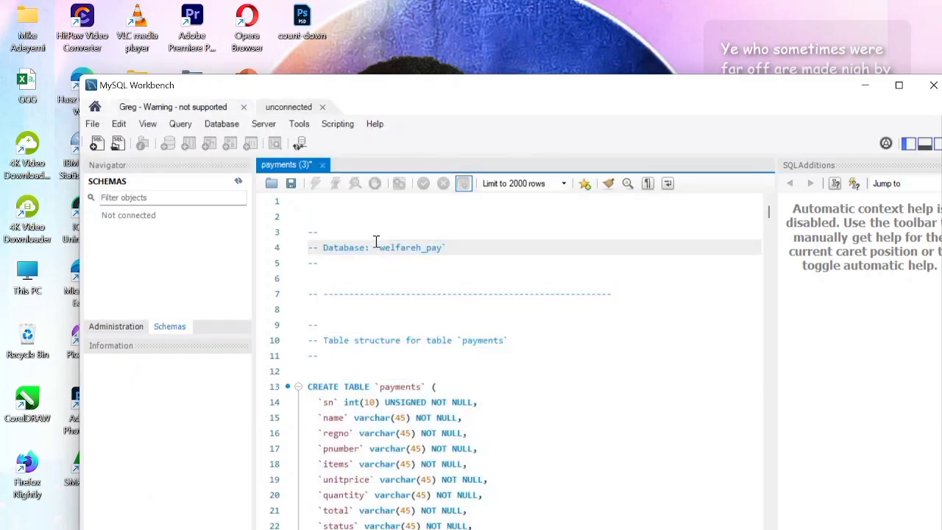
key("ctrl+a")
key("Delete")
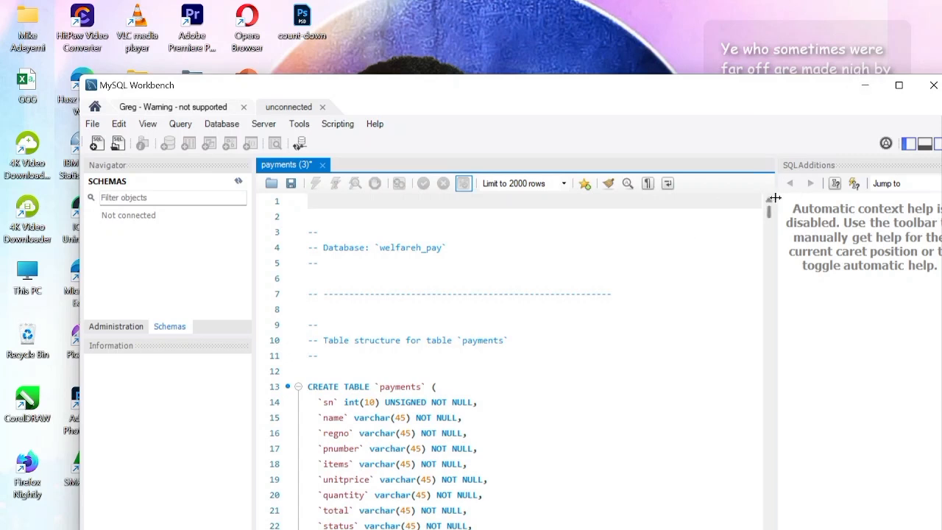
left_click(865, 89)
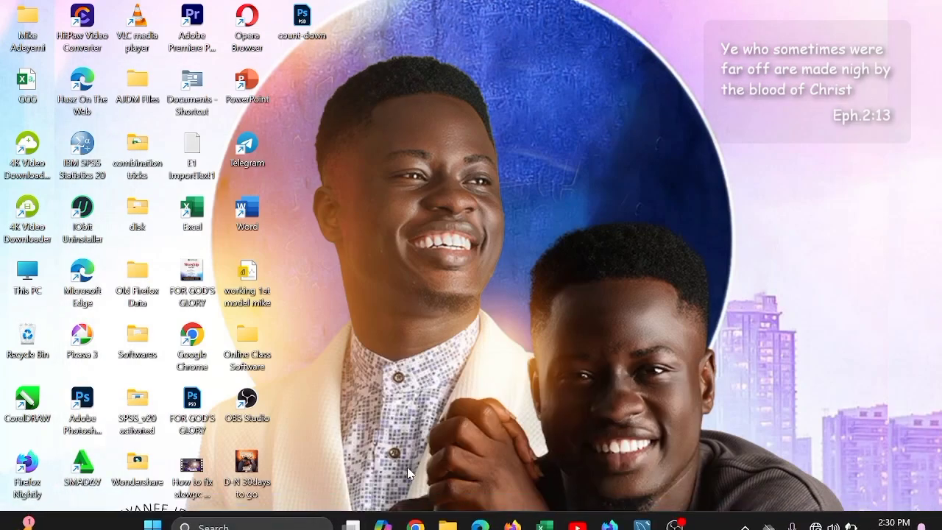
Step: Open the payments (3) file from the Downloads folder in MySQL Workbench and copy its entire script
left_click(447, 516)
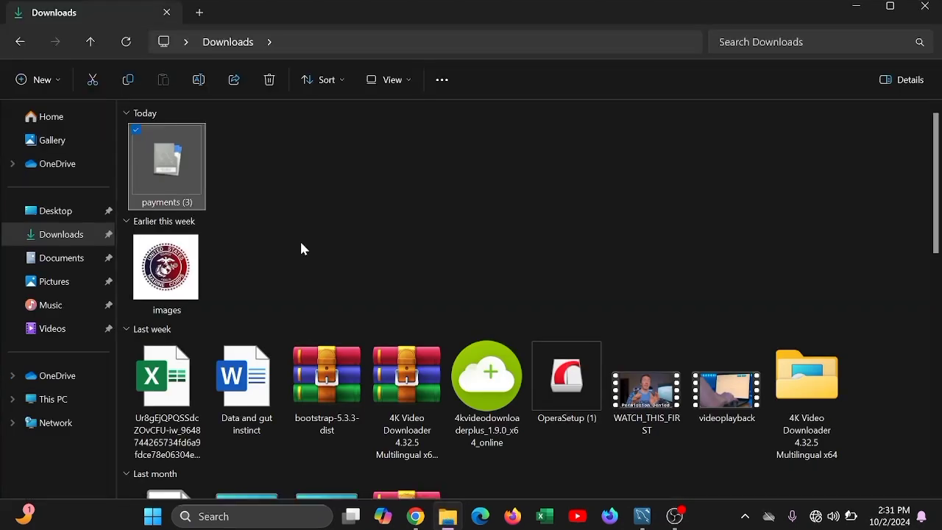
right_click(164, 177)
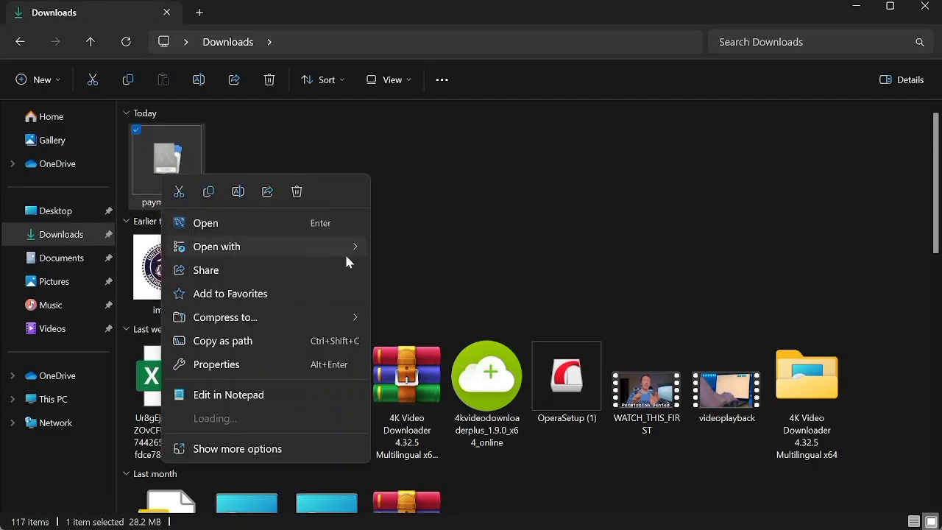
mouse_move(344, 253)
left_click(412, 250)
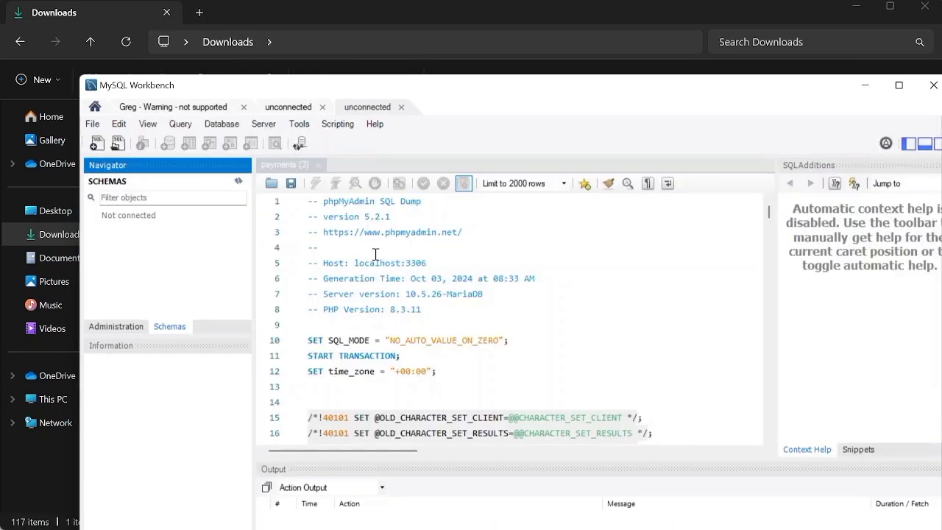
key("ctrl+a")
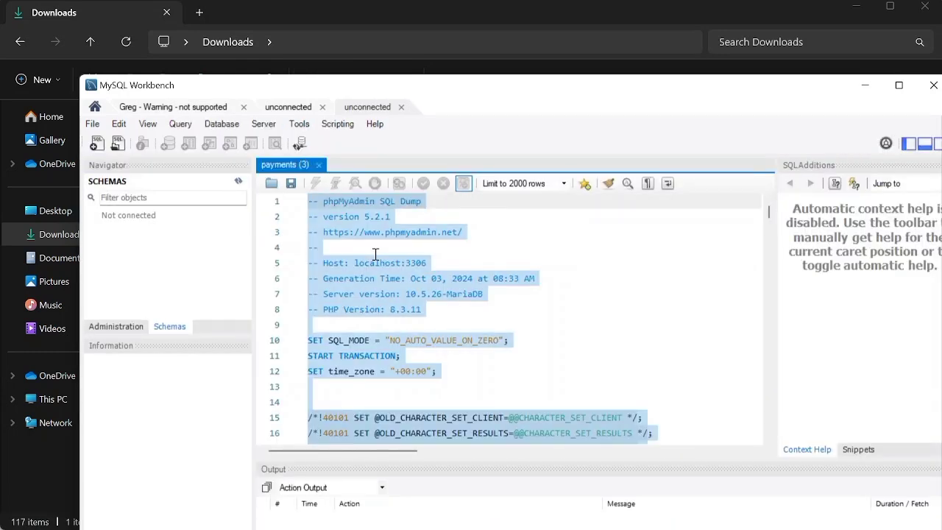
Step: Return to the connected server session and set sakila as the default schema
left_click(167, 107)
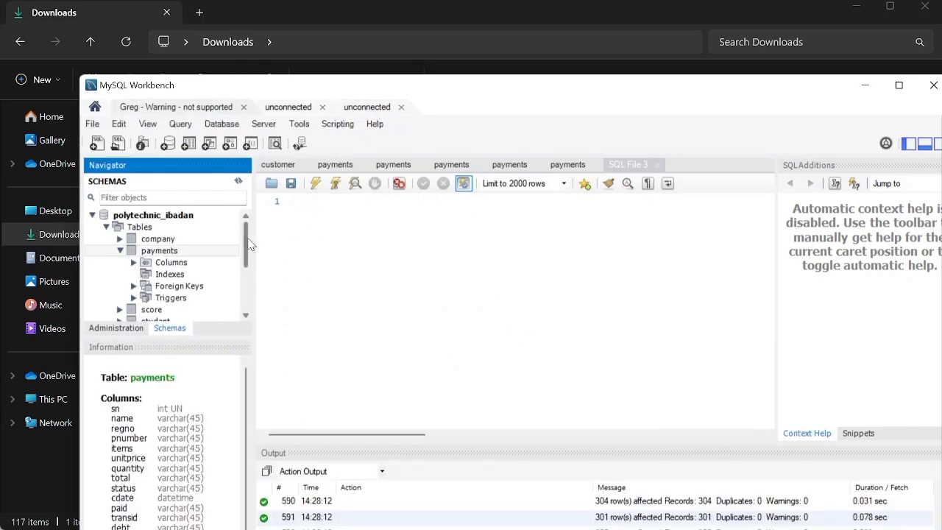
left_click_drag(245, 242, 245, 303)
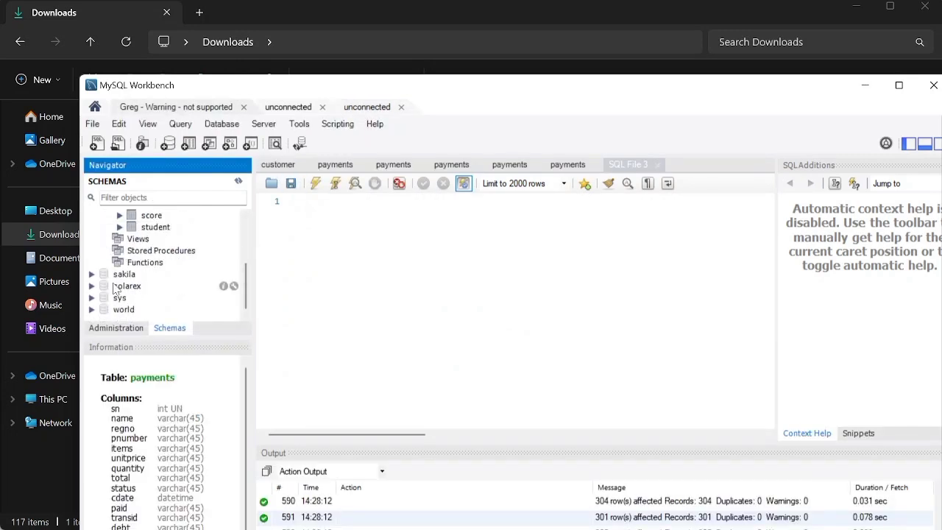
left_click(92, 274)
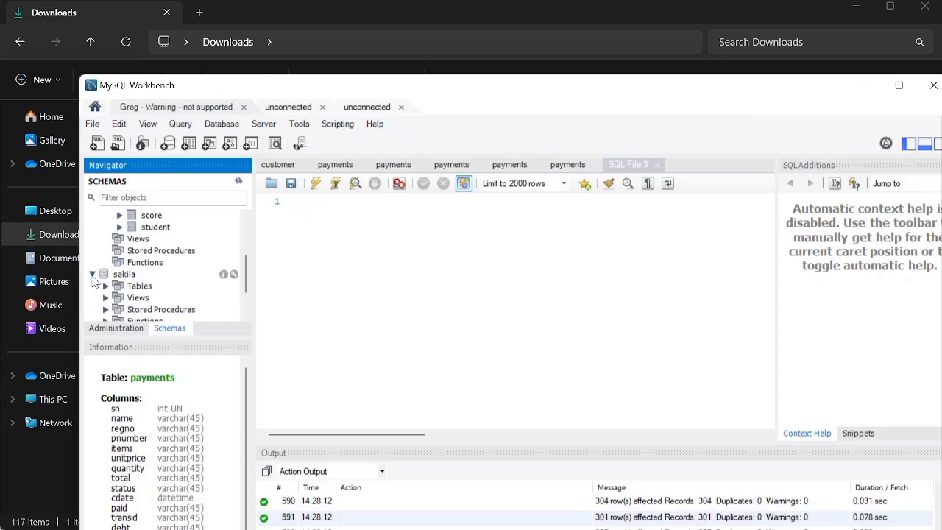
double_click(125, 276)
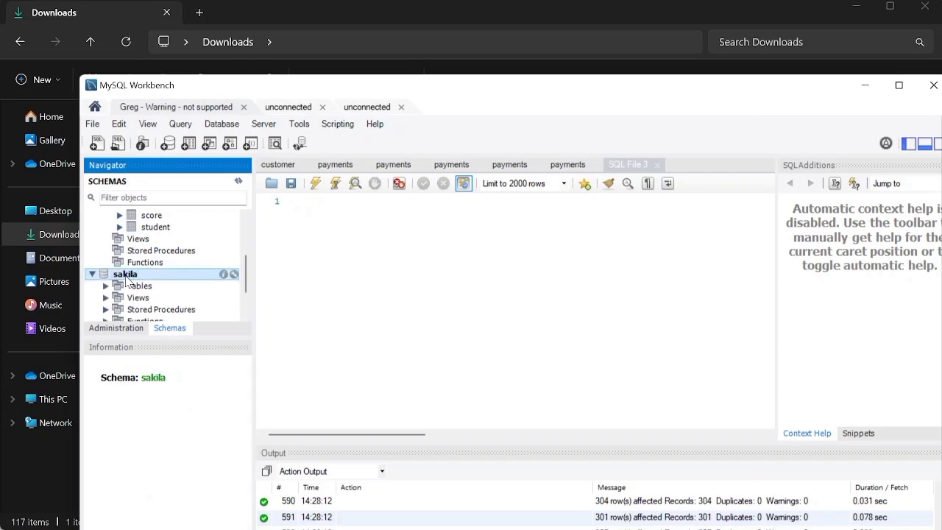
Step: Paste the copied payments script into the empty SQL File 3 query editor
left_click(351, 254)
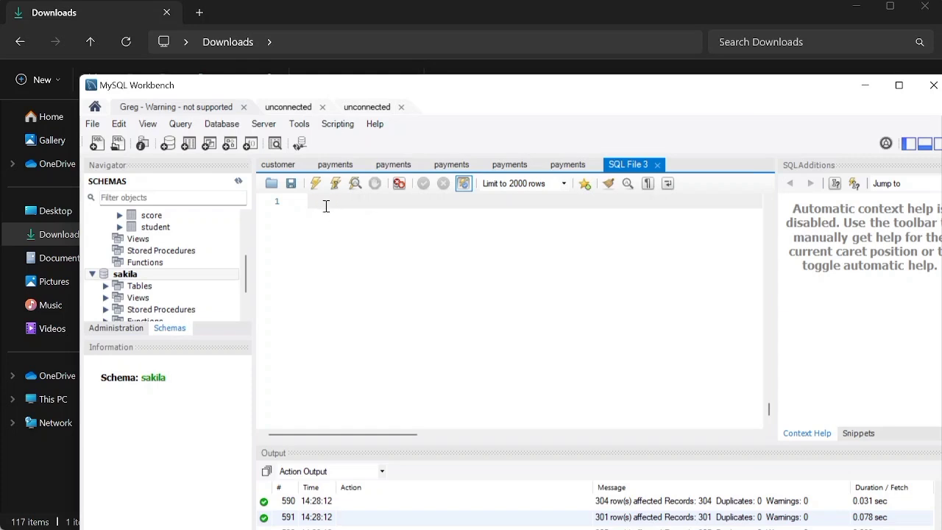
key("ctrl+v")
right_click(372, 234)
left_click(575, 243)
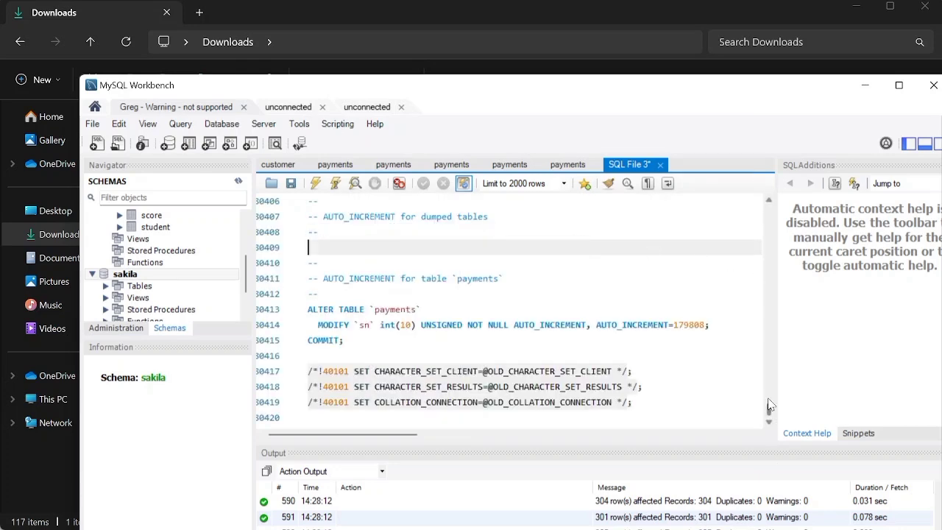
Step: Change the database name in the comment on line 21 of the pasted script to sakila
left_click_drag(768, 404, 762, 202)
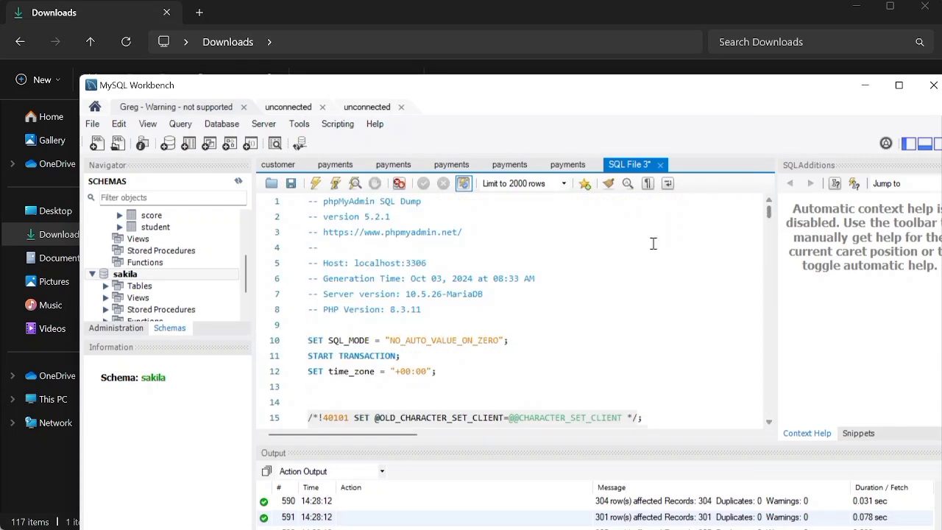
left_click(443, 360)
key("Down")
key("Down")
key("Down")
key("Down")
key("Down")
key("Down")
key("Down")
key("Down")
key("Down")
key("Down")
key("Down")
key("Down")
key("Down")
key("Down")
key("Down")
key("Down")
key("Down")
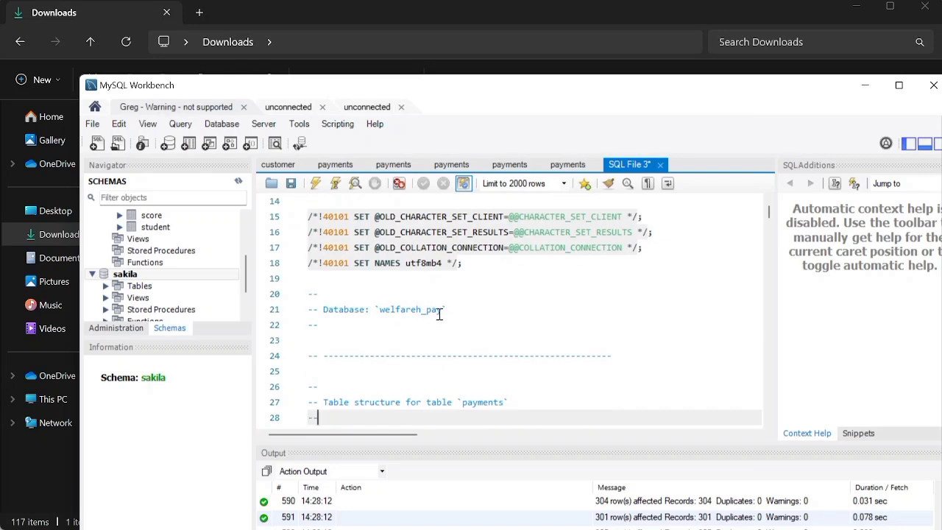
left_click(437, 310)
key("Right")
key("BackSpace")
key("BackSpace")
key("BackSpace")
key("BackSpace")
key("BackSpace")
key("BackSpace")
key("BackSpace")
key("BackSpace")
key("BackSpace")
key("BackSpace")
key("BackSpace")
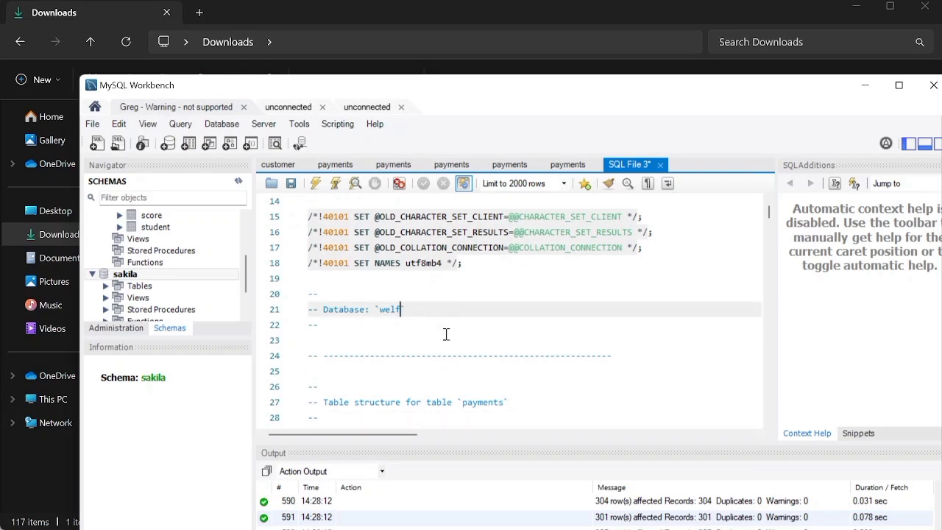
type("sakila")
Step: Execute the script in a maximized window, and refresh the schema list to browse the tables under sakila
left_click(315, 184)
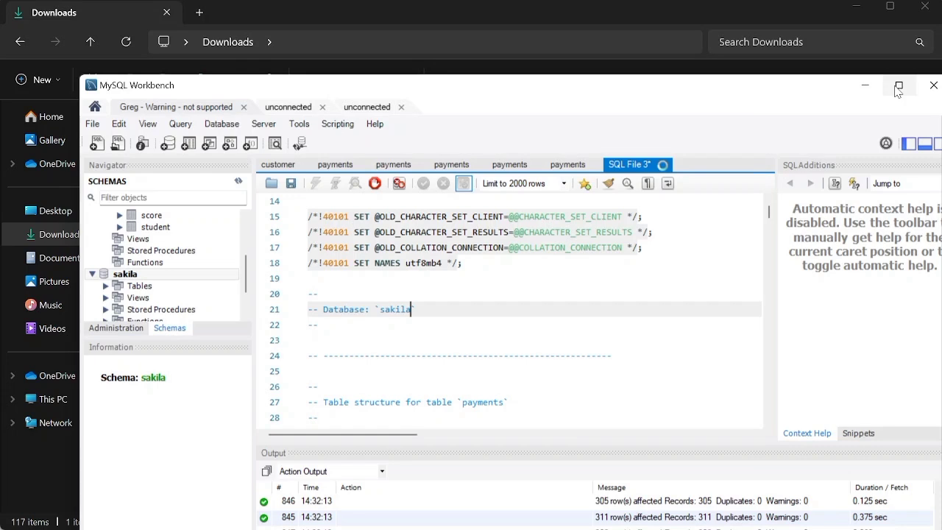
left_click(897, 87)
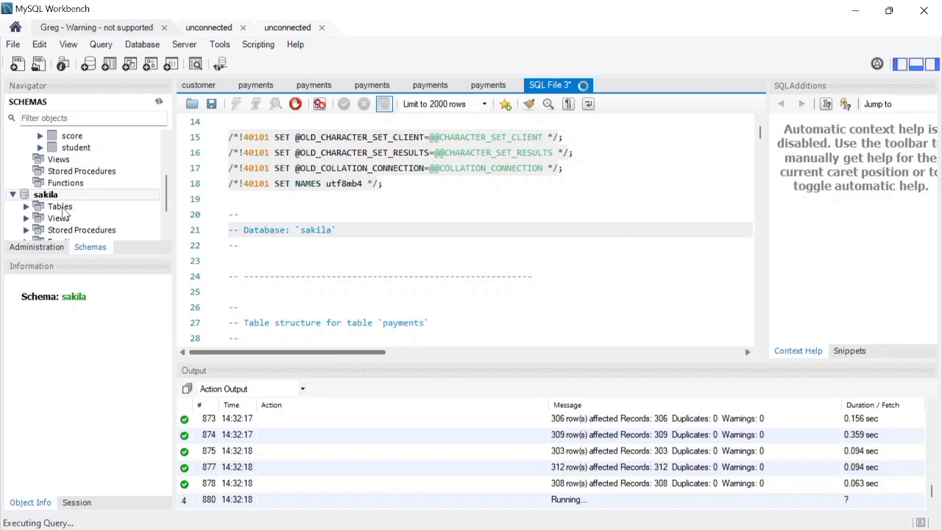
left_click(159, 102)
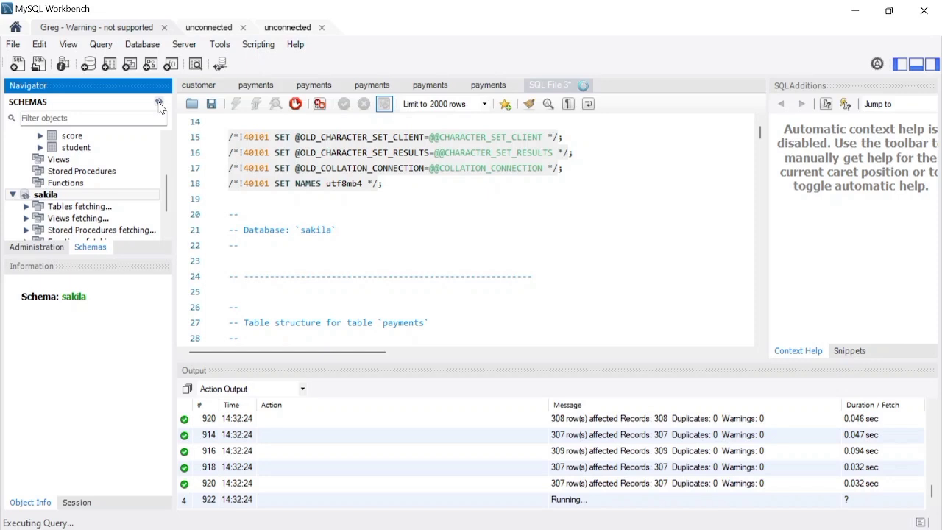
left_click_drag(164, 178, 166, 231)
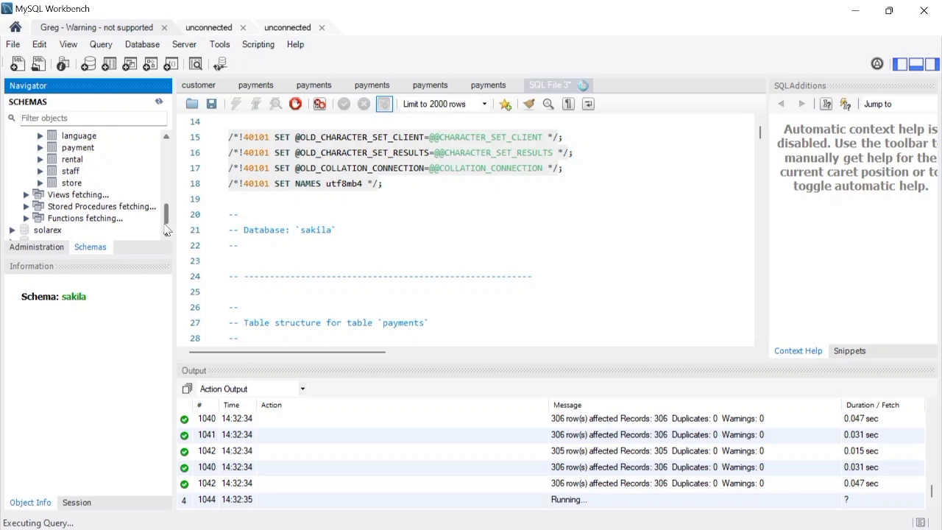